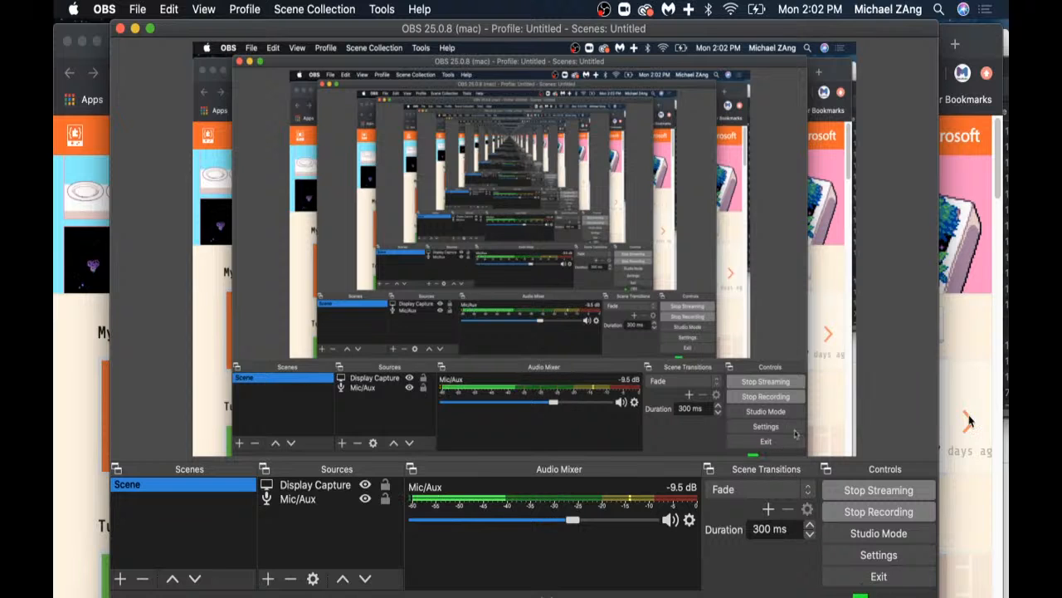
Step: Switch to Chrome, make the browser full screen and open the most recently edited project in My Projects
{"action": "left_click", "coordinate": [968, 39]}
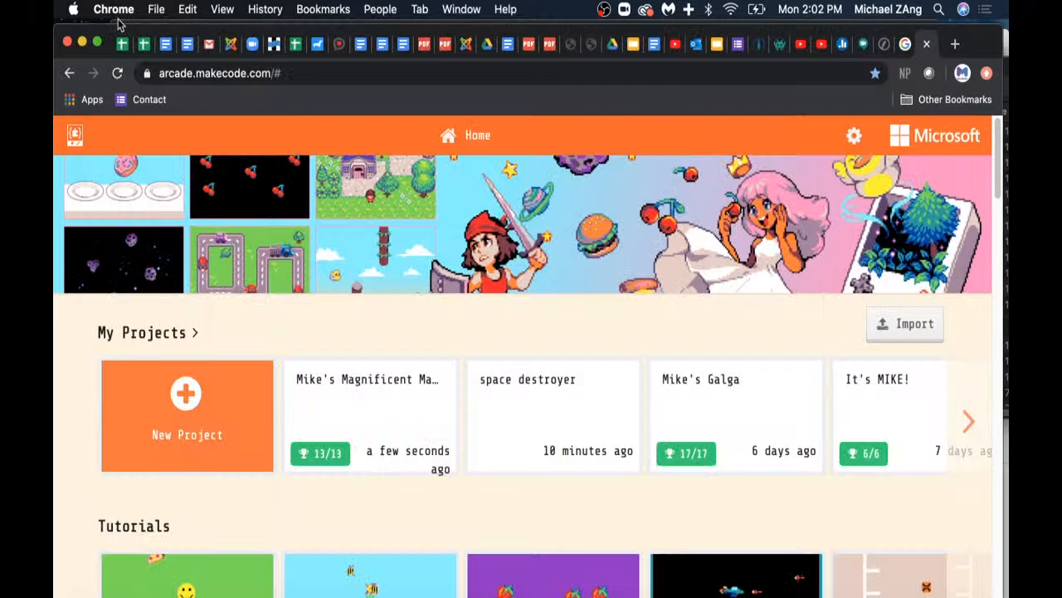
{"action": "left_click", "coordinate": [98, 43]}
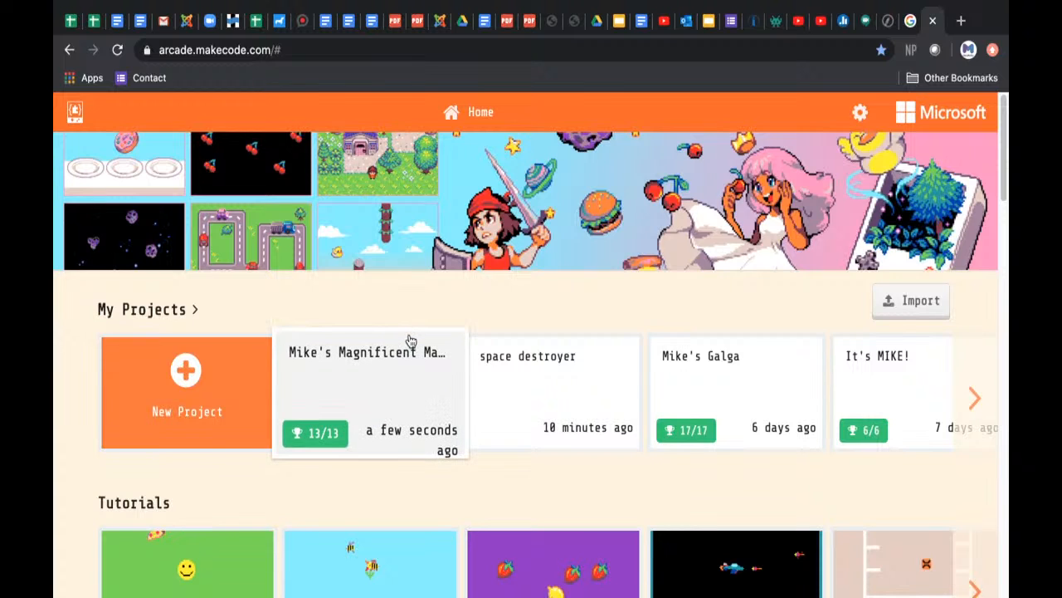
{"action": "left_click", "coordinate": [375, 375]}
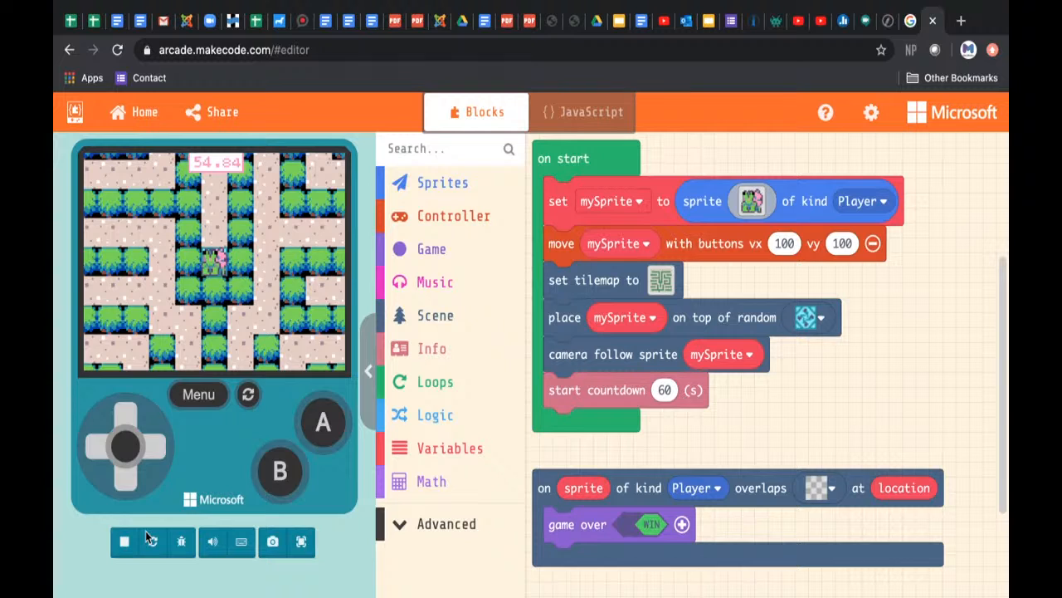
Step: Stop the game simulator and open the maze tilemap of the set tilemap block for editing
{"action": "left_click", "coordinate": [125, 544]}
{"action": "left_click", "coordinate": [125, 544]}
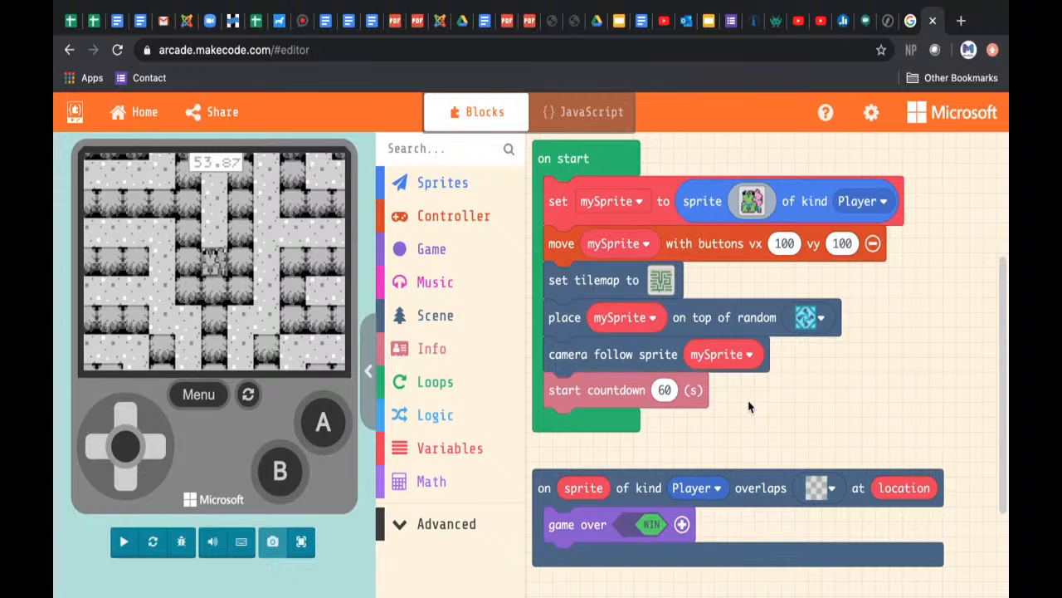
{"action": "left_click", "coordinate": [662, 282]}
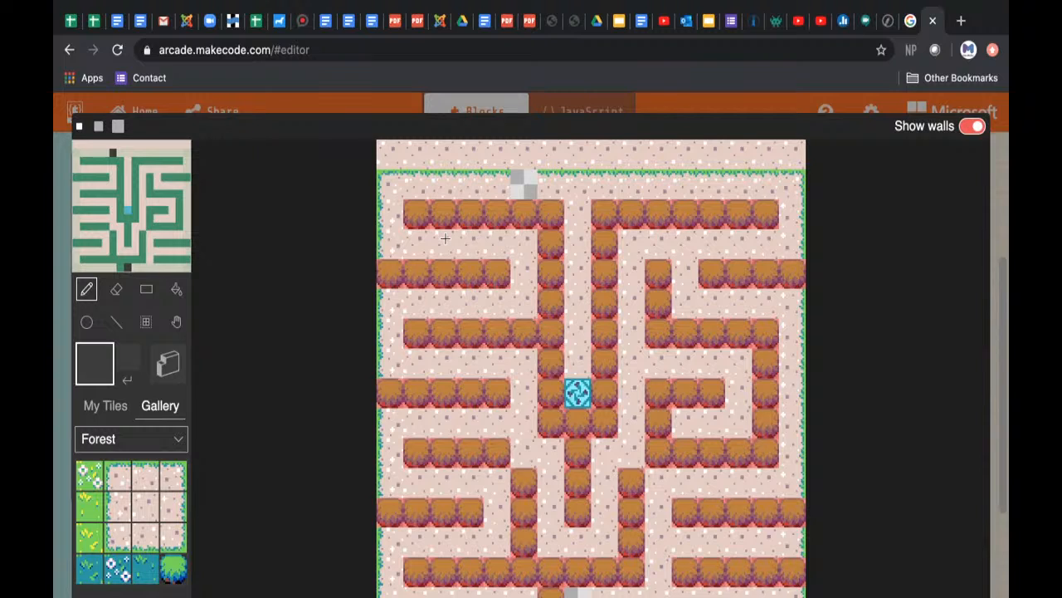
Step: Look through the Aquatic tile gallery and return to the Forest gallery
{"action": "left_click", "coordinate": [153, 448]}
{"action": "left_click", "coordinate": [137, 498]}
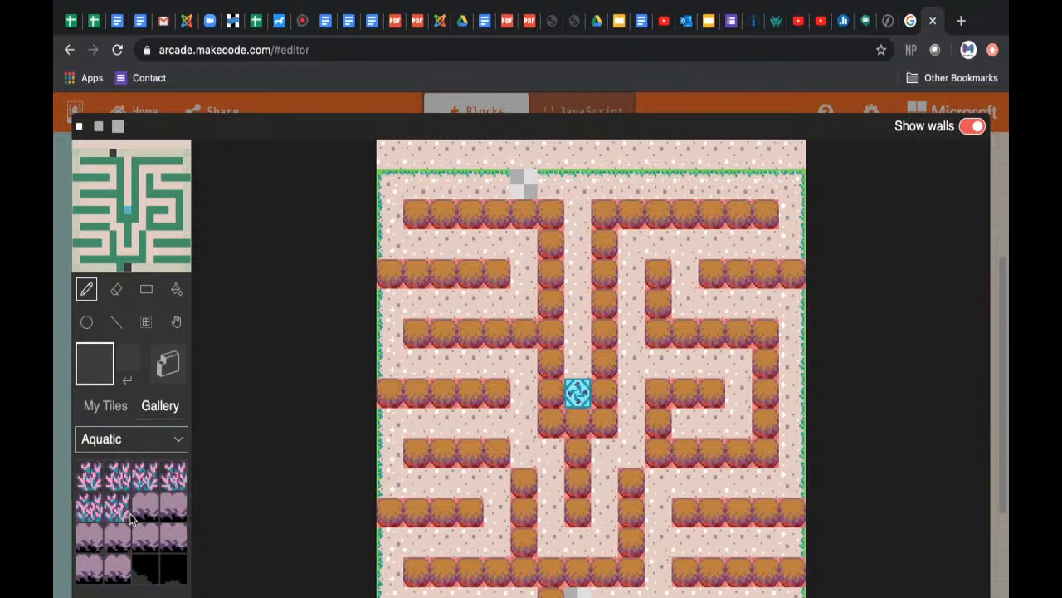
{"action": "left_click", "coordinate": [172, 441]}
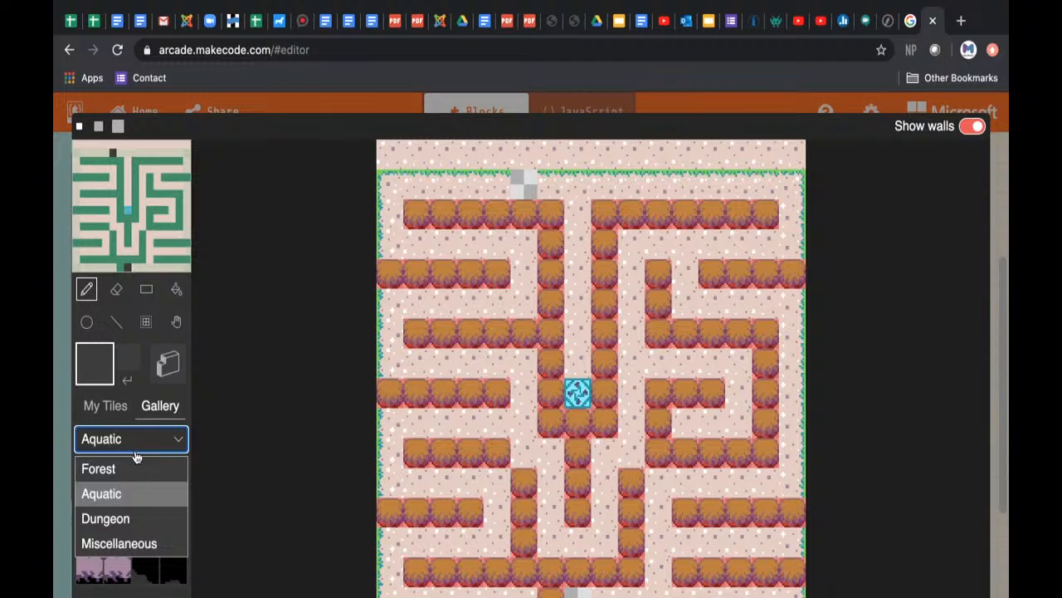
{"action": "left_click", "coordinate": [126, 470]}
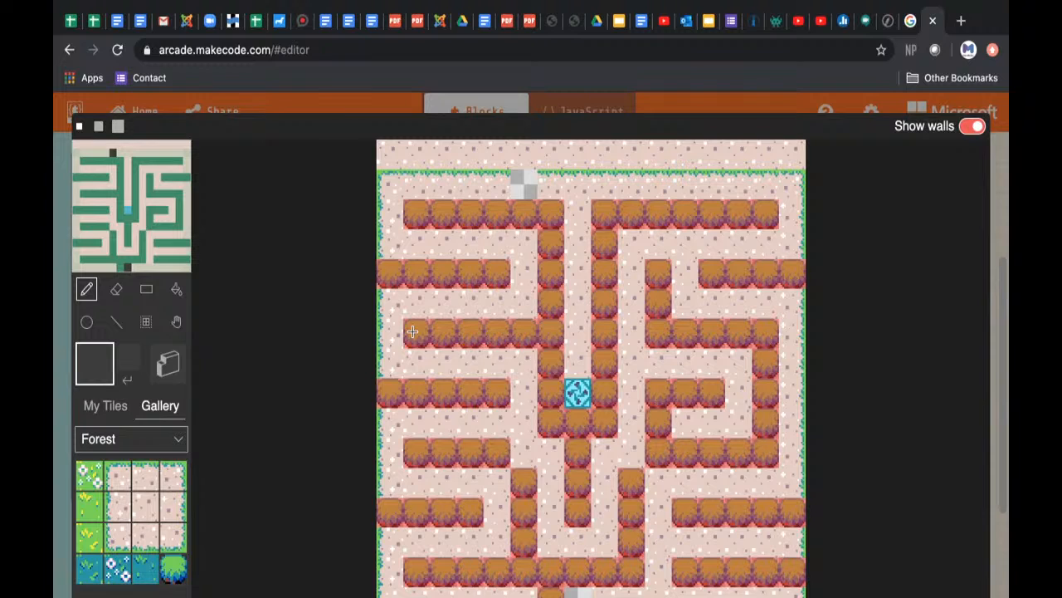
Step: Create a custom tile filled entirely with light beige and save it to My Tiles
{"action": "left_click", "coordinate": [105, 407]}
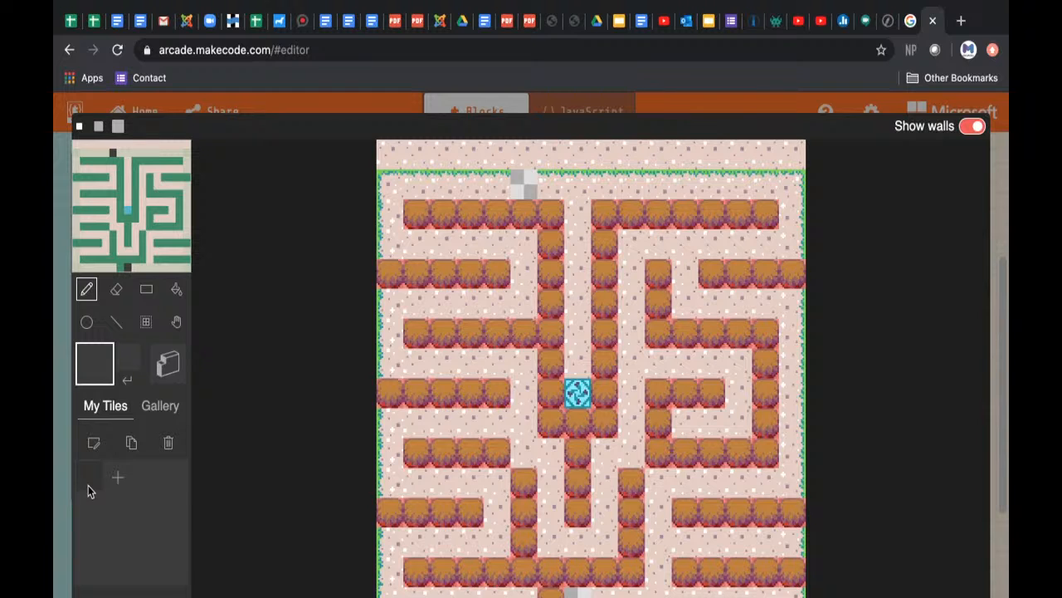
{"action": "left_click", "coordinate": [119, 481]}
{"action": "left_click", "coordinate": [146, 480]}
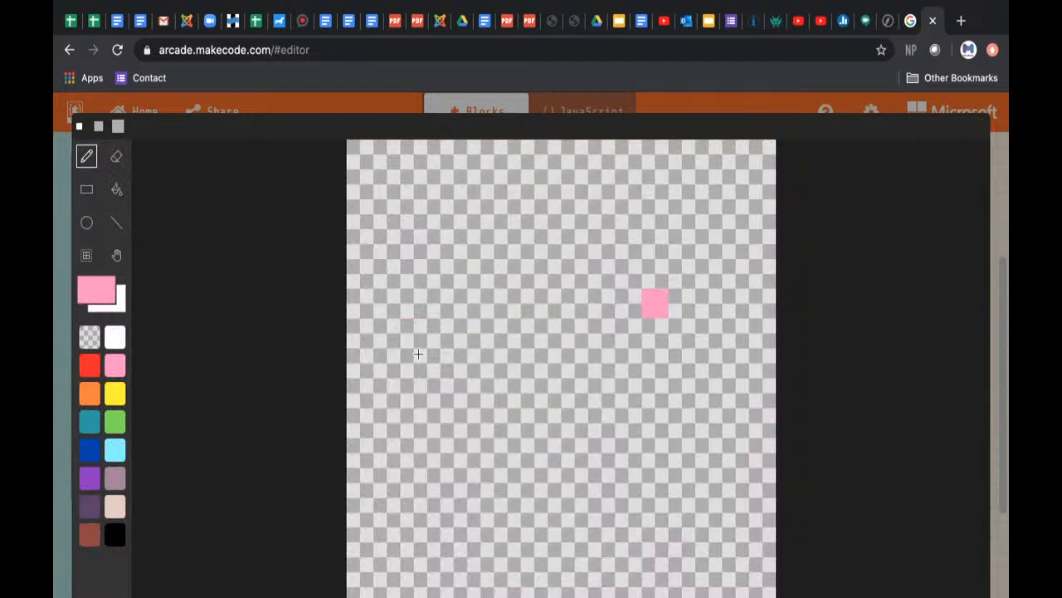
{"action": "left_click", "coordinate": [117, 509]}
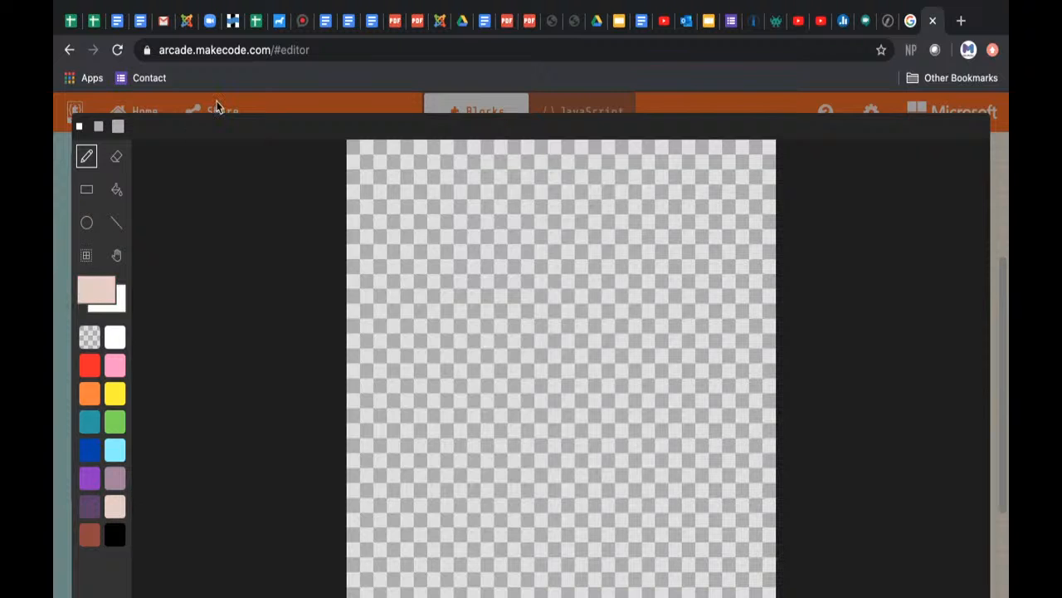
{"action": "left_click", "coordinate": [116, 190]}
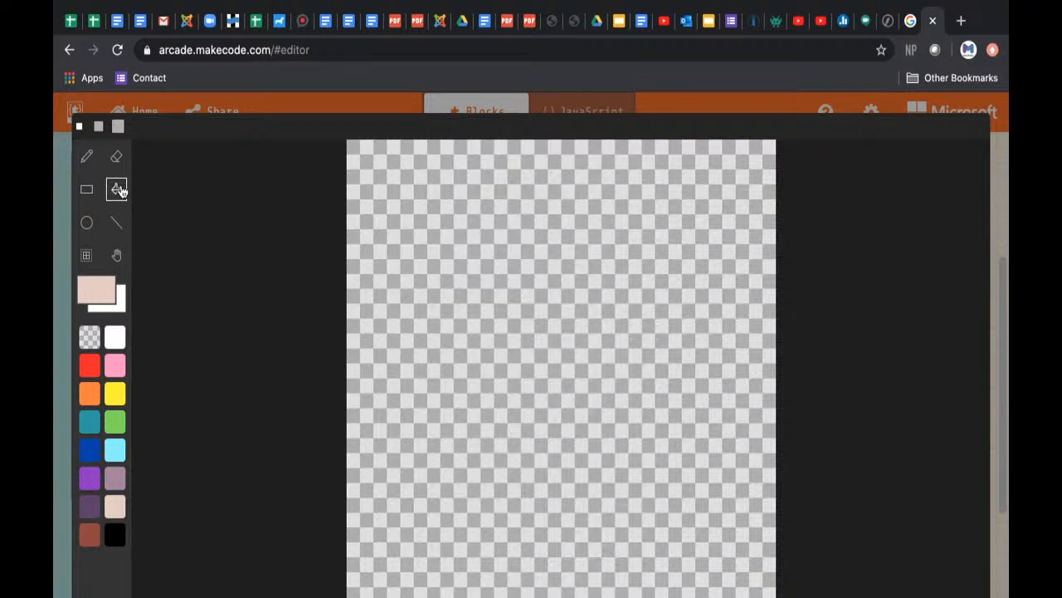
{"action": "left_click", "coordinate": [488, 245]}
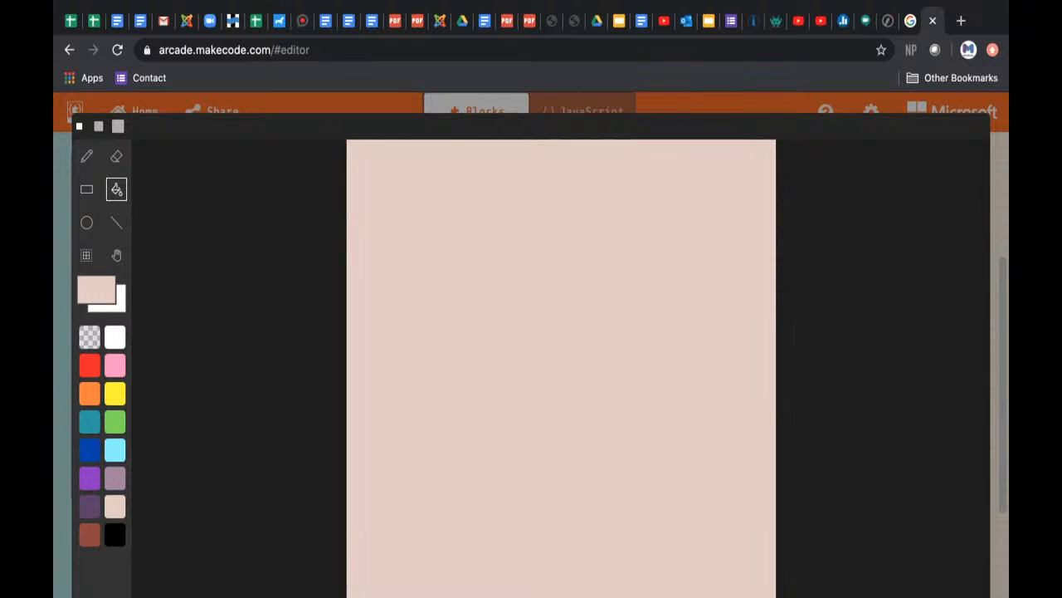
{"action": "left_click", "coordinate": [953, 594]}
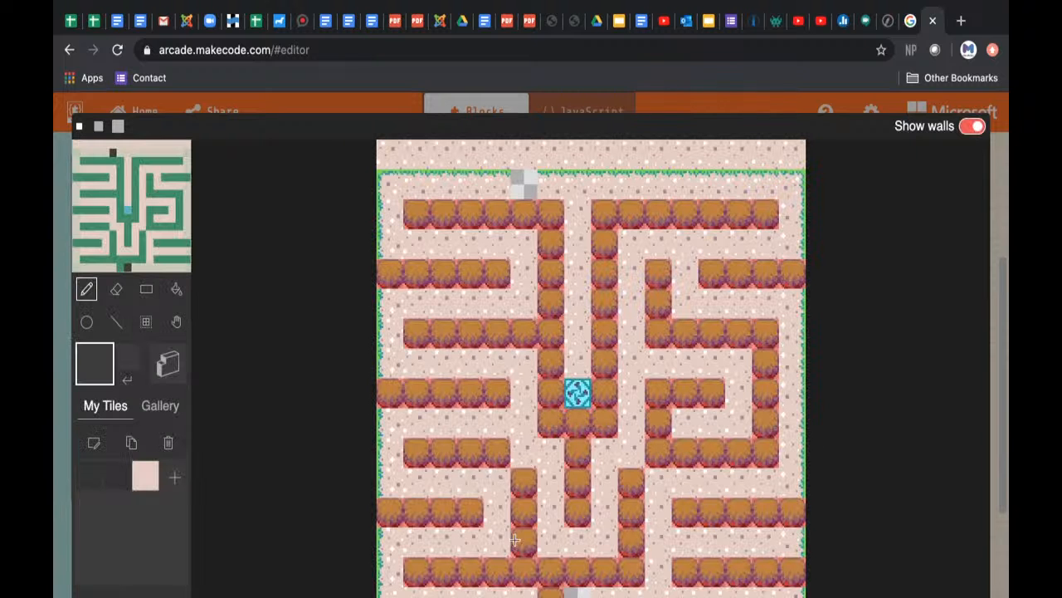
Step: Place the beige tile on the transparent exit in the maze's upper row, and delete that custom tile
{"action": "left_click", "coordinate": [145, 474]}
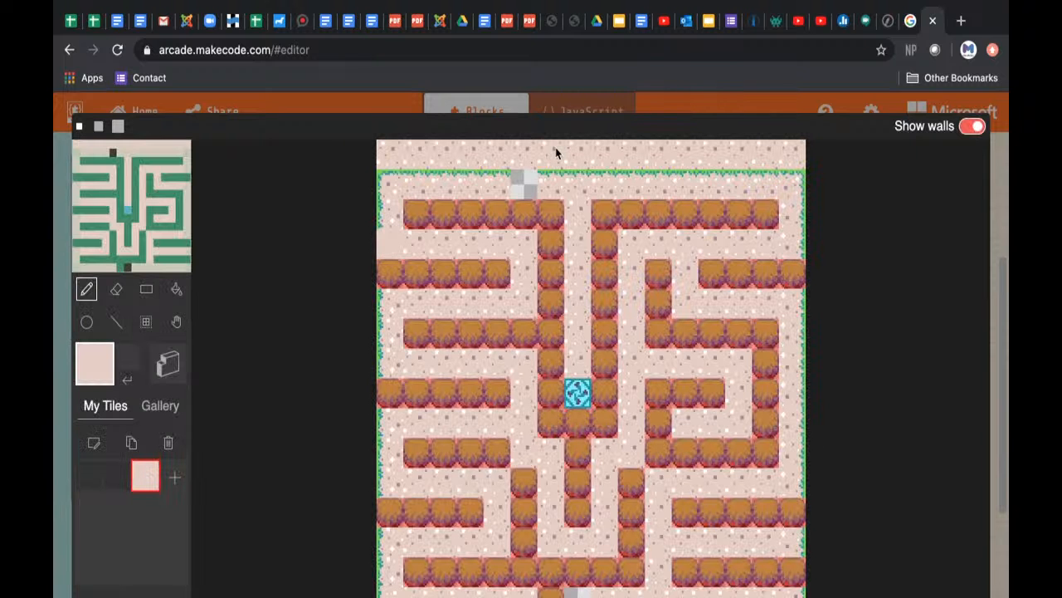
{"action": "left_click", "coordinate": [520, 183]}
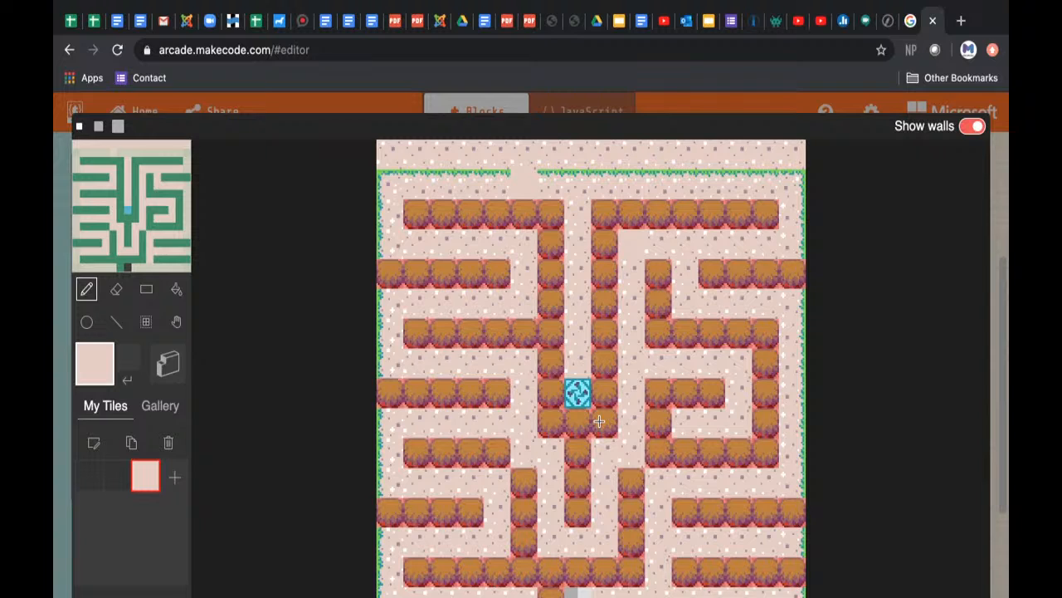
{"action": "left_click", "coordinate": [561, 186]}
{"action": "left_click", "coordinate": [168, 443]}
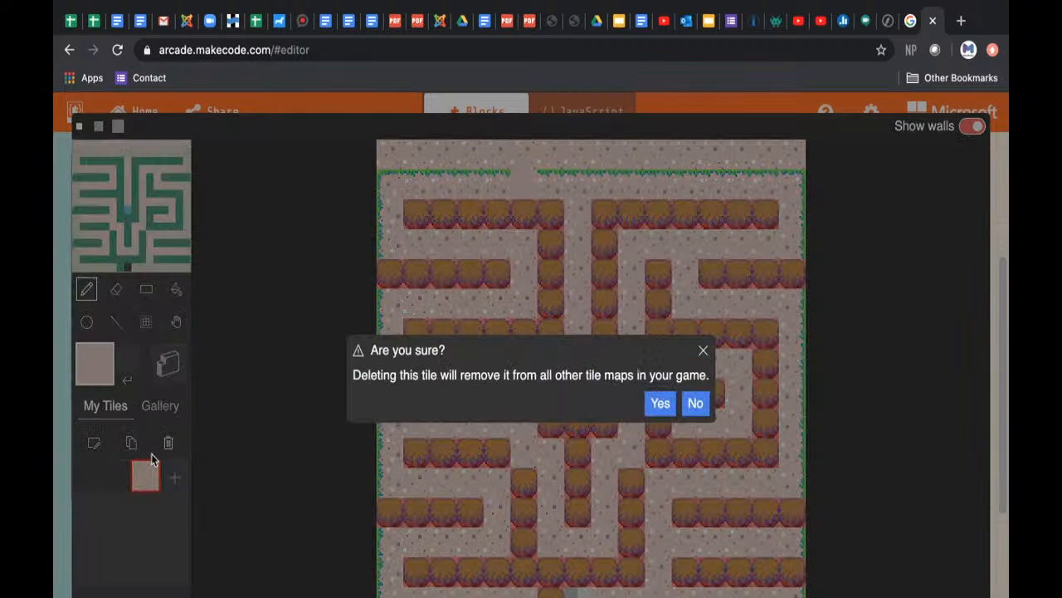
{"action": "left_click", "coordinate": [660, 404]}
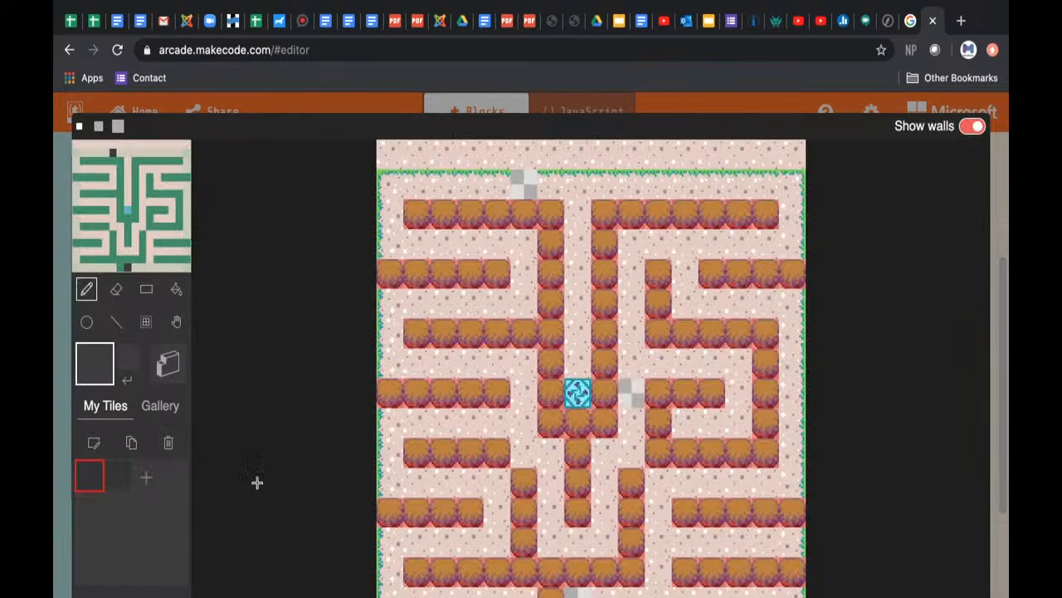
Step: Create a custom tile filled entirely with bright purple and save it to My Tiles
{"action": "left_click", "coordinate": [143, 476]}
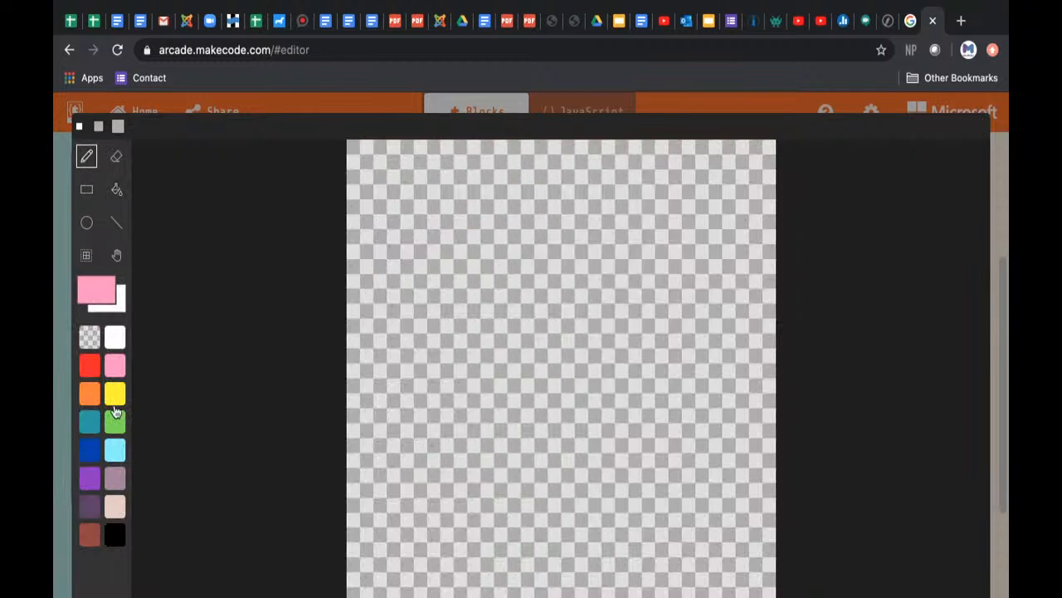
{"action": "left_click", "coordinate": [90, 478]}
{"action": "left_click", "coordinate": [521, 362]}
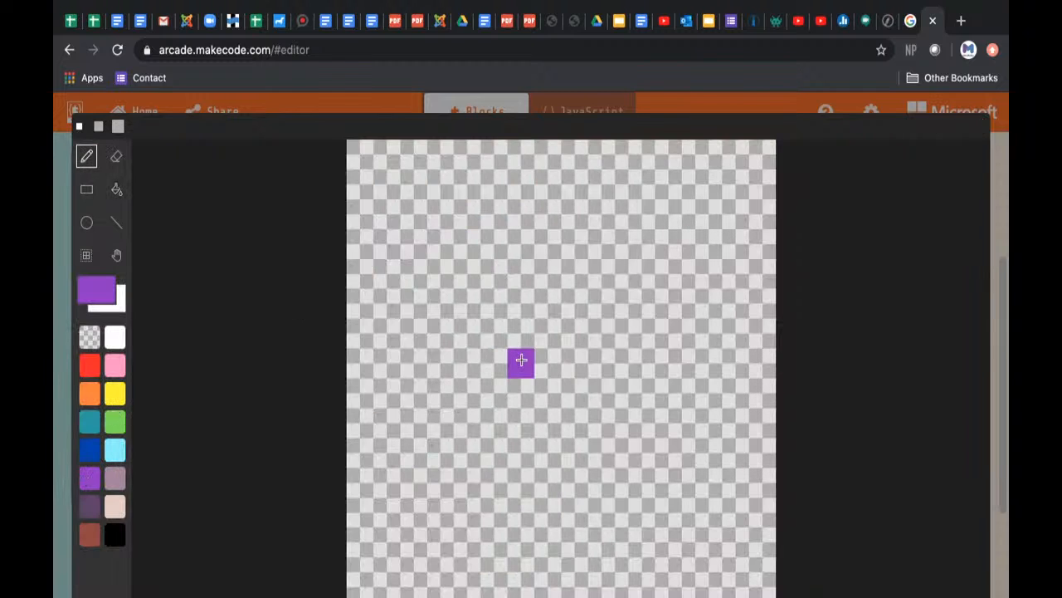
{"action": "left_click", "coordinate": [116, 189]}
{"action": "left_click", "coordinate": [436, 239]}
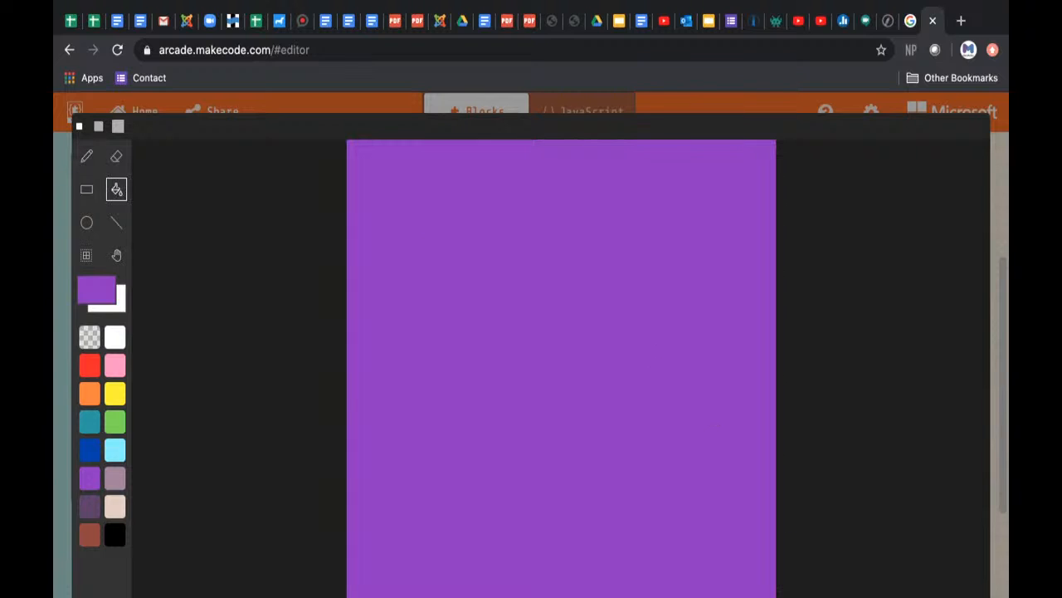
{"action": "left_click", "coordinate": [955, 596]}
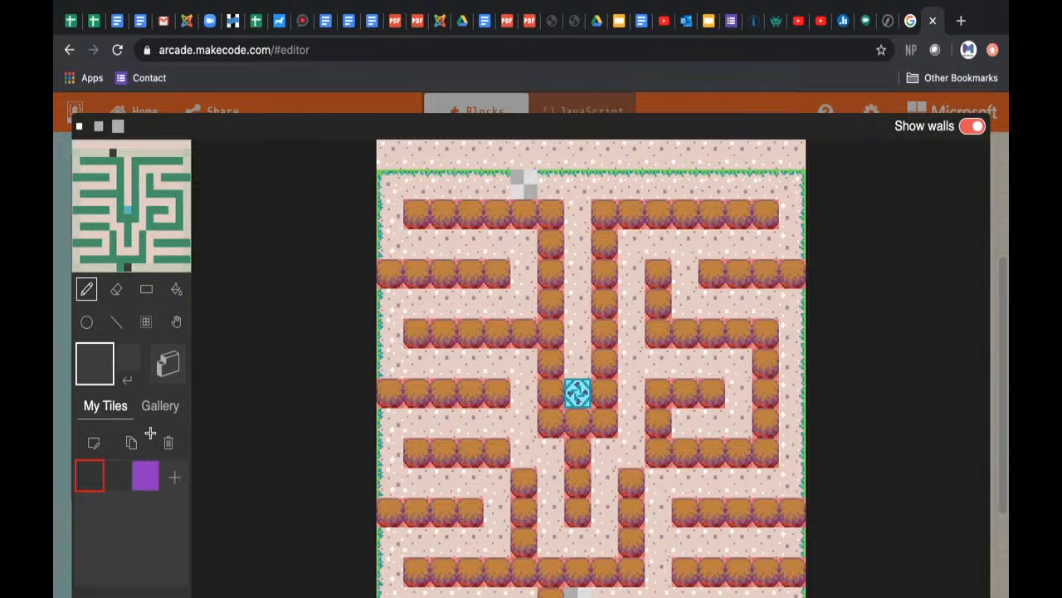
Step: Place the purple tile on the transparent exit in the maze's upper row, and delete that custom tile
{"action": "left_click", "coordinate": [146, 474]}
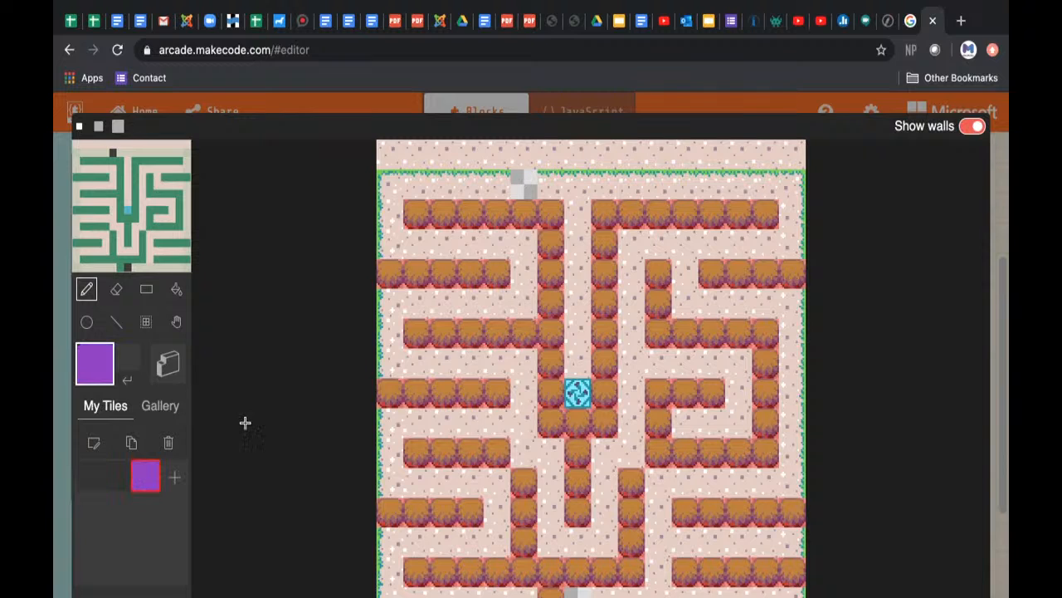
{"action": "left_click", "coordinate": [524, 183]}
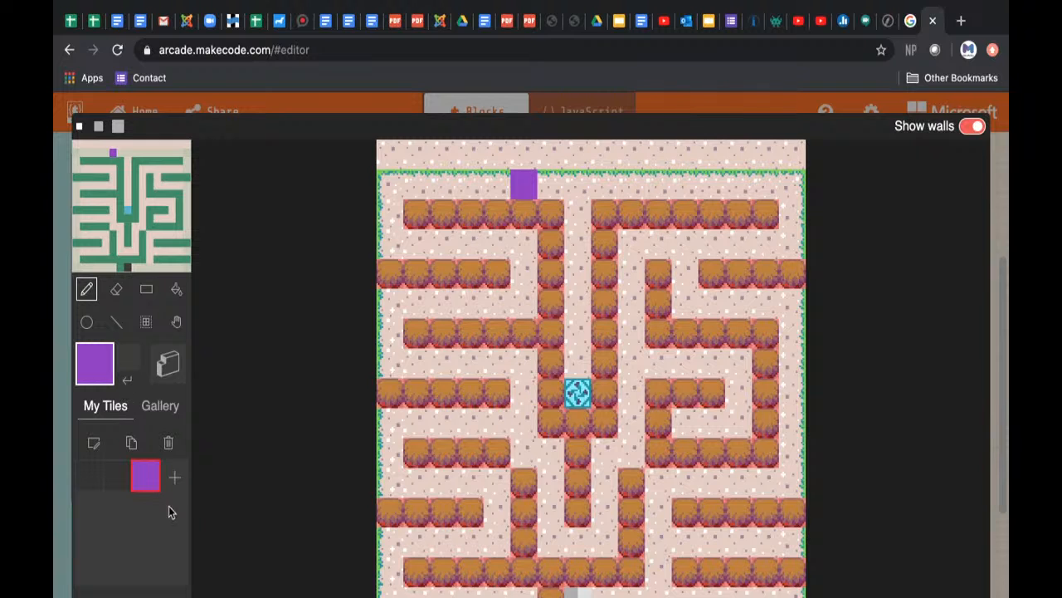
{"action": "left_click", "coordinate": [168, 444]}
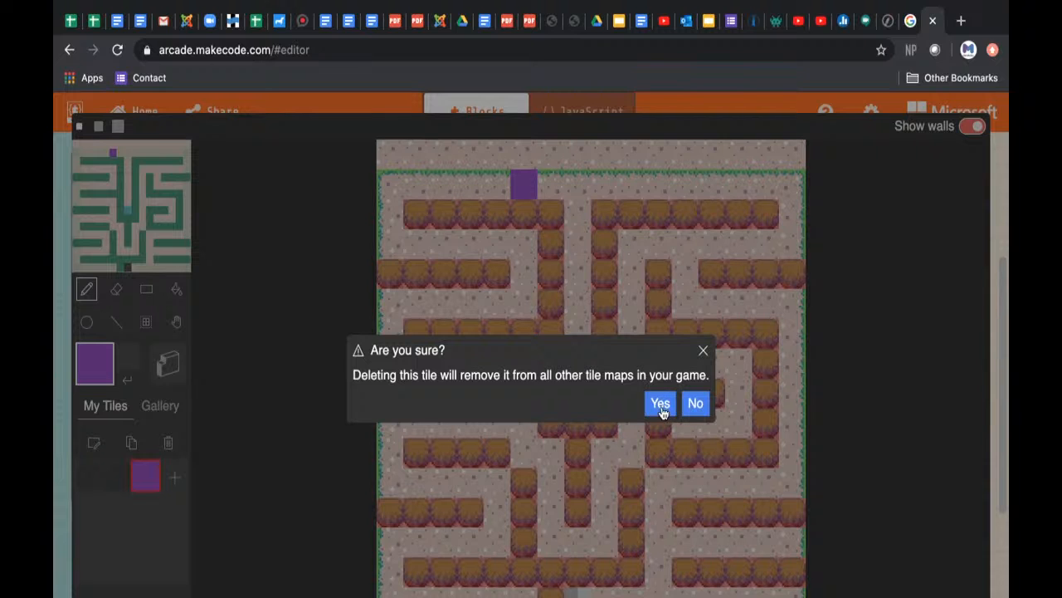
{"action": "left_click", "coordinate": [661, 406]}
Step: Create a new custom tile and fill its whole canvas with light beige
{"action": "left_click", "coordinate": [146, 475]}
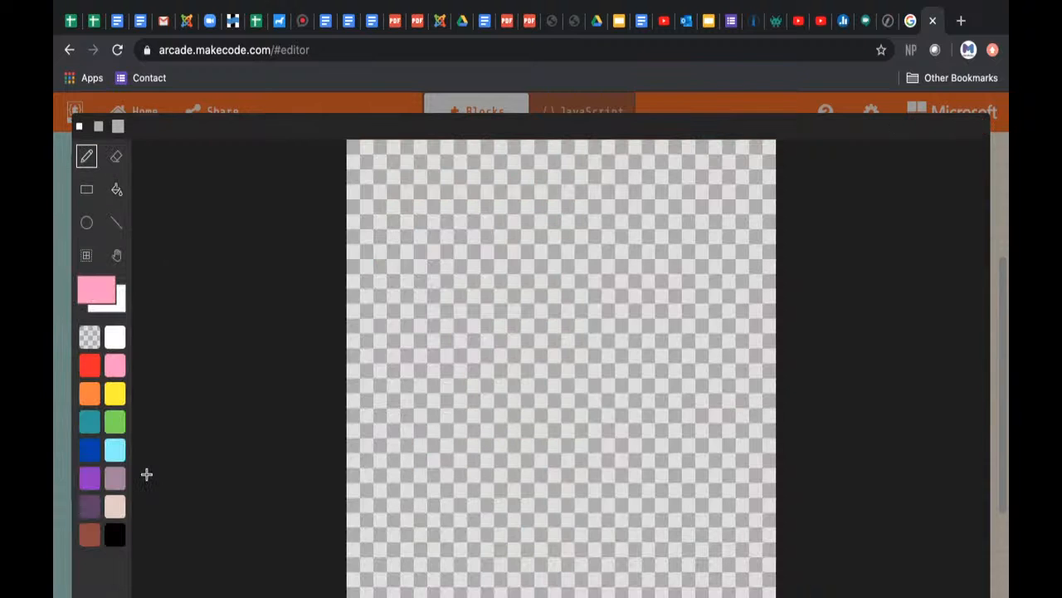
{"action": "left_click", "coordinate": [116, 508]}
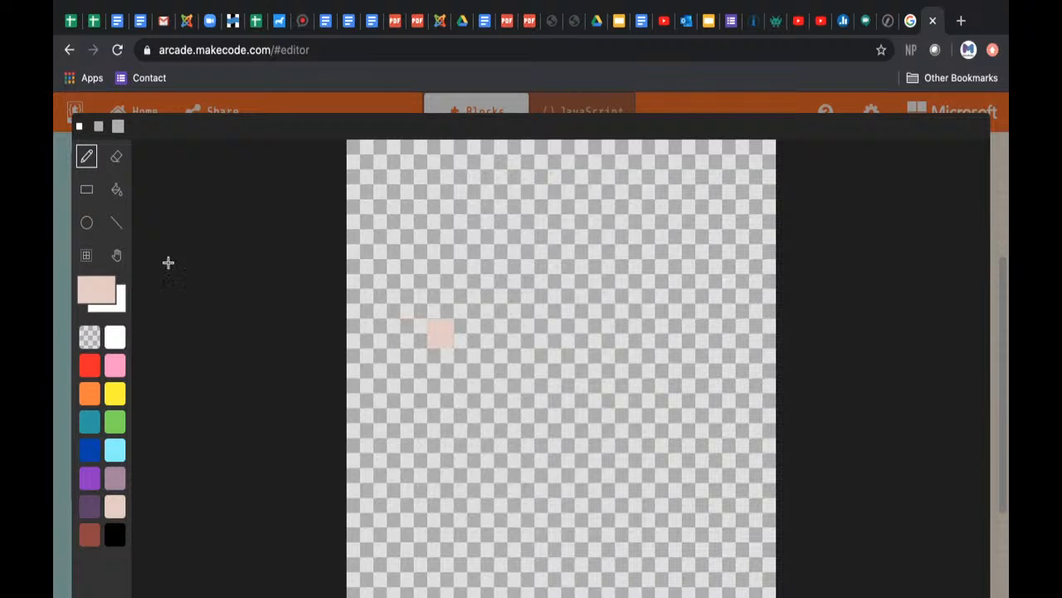
{"action": "left_click", "coordinate": [117, 192]}
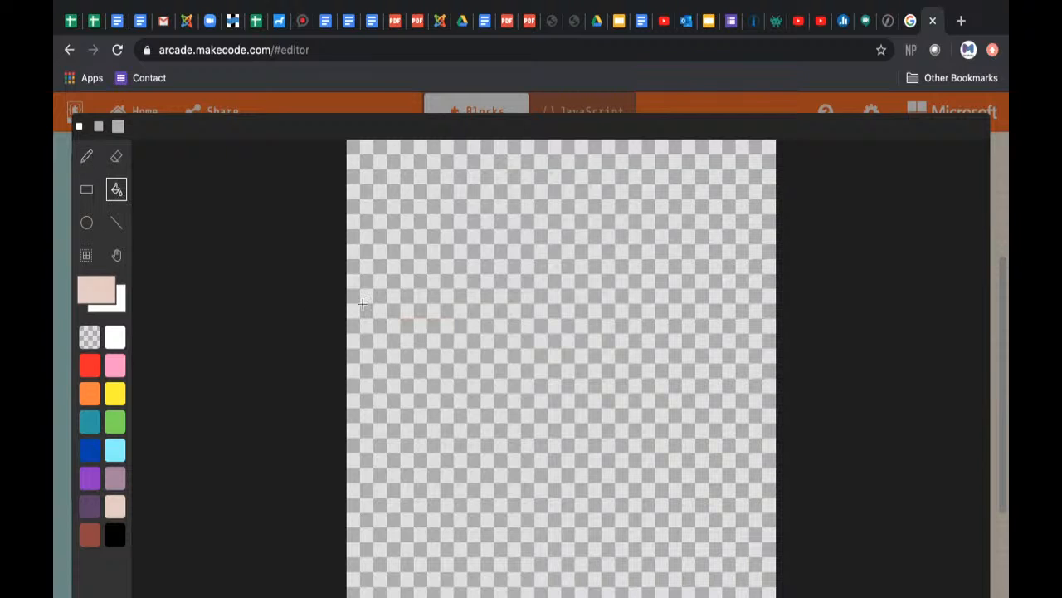
{"action": "left_click", "coordinate": [520, 362]}
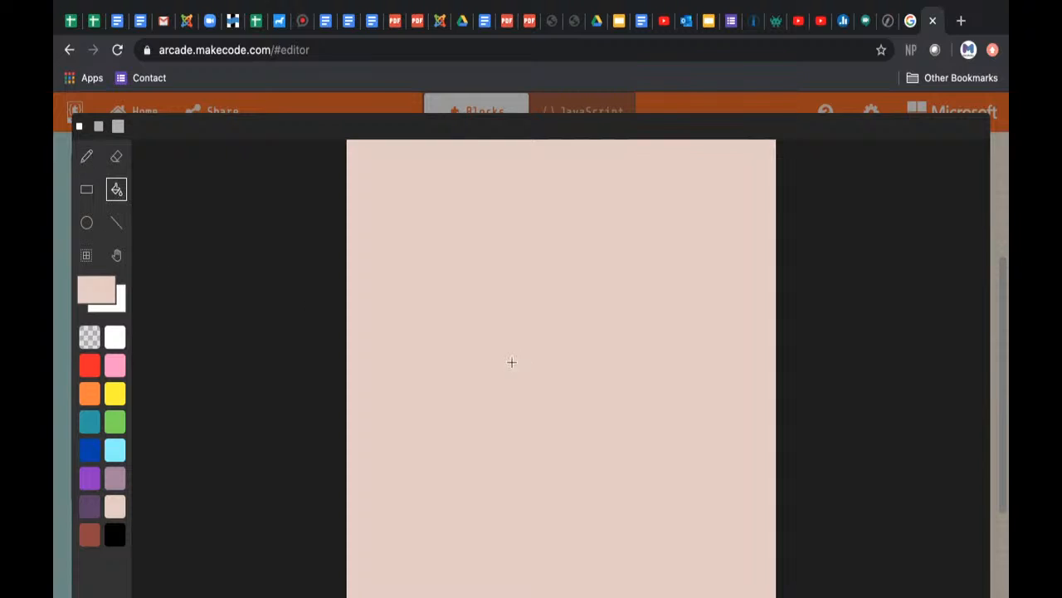
Step: Draw a dark purple plus sign, three pixels wide and high, near the left edge of the beige tile
{"action": "left_click", "coordinate": [88, 509]}
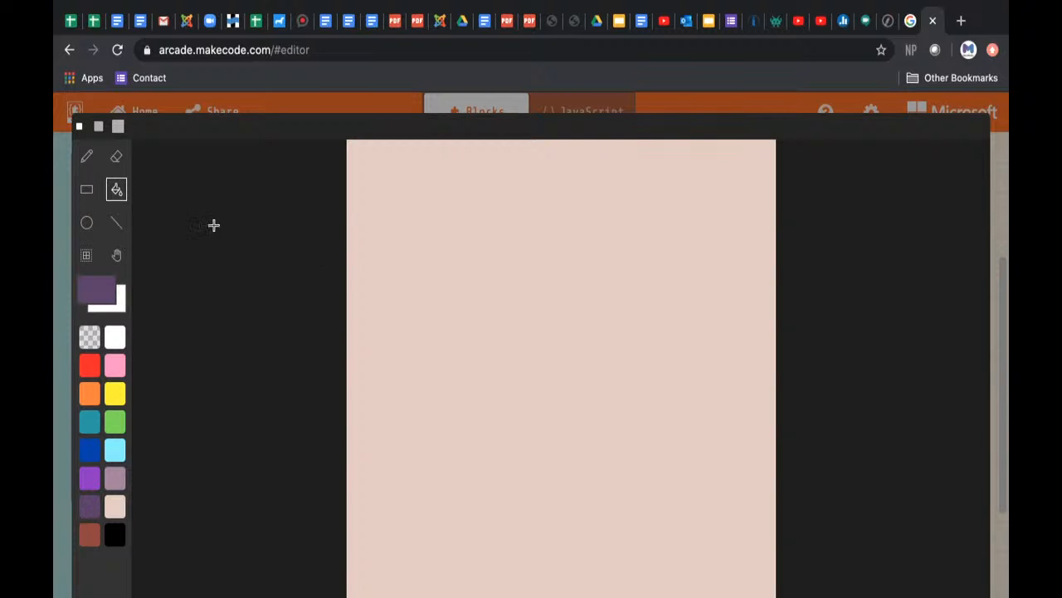
{"action": "left_click", "coordinate": [86, 156]}
{"action": "left_click", "coordinate": [414, 394]}
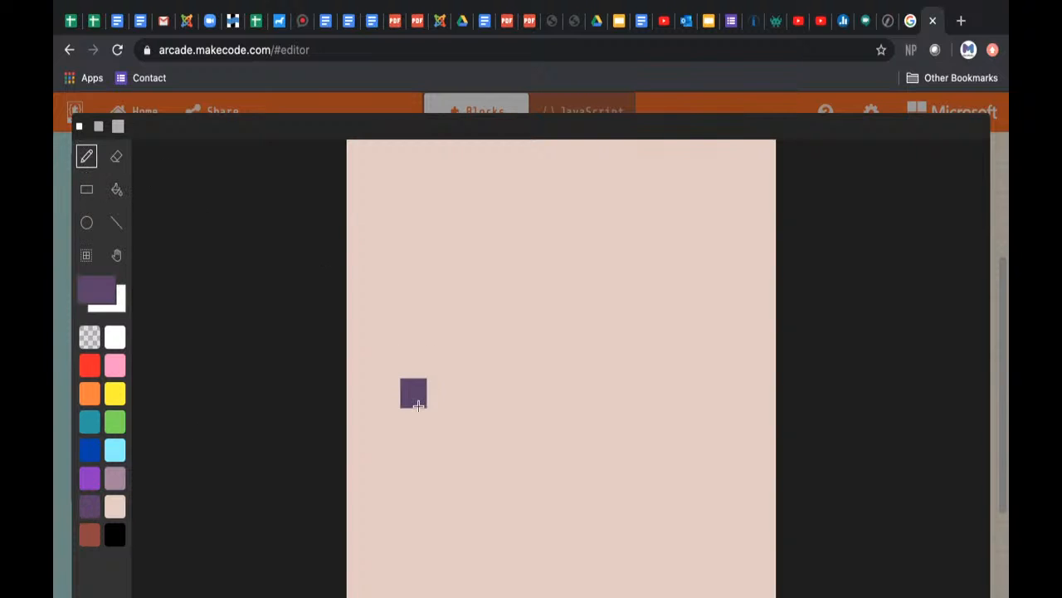
{"action": "left_click", "coordinate": [439, 366]}
{"action": "left_click", "coordinate": [463, 390]}
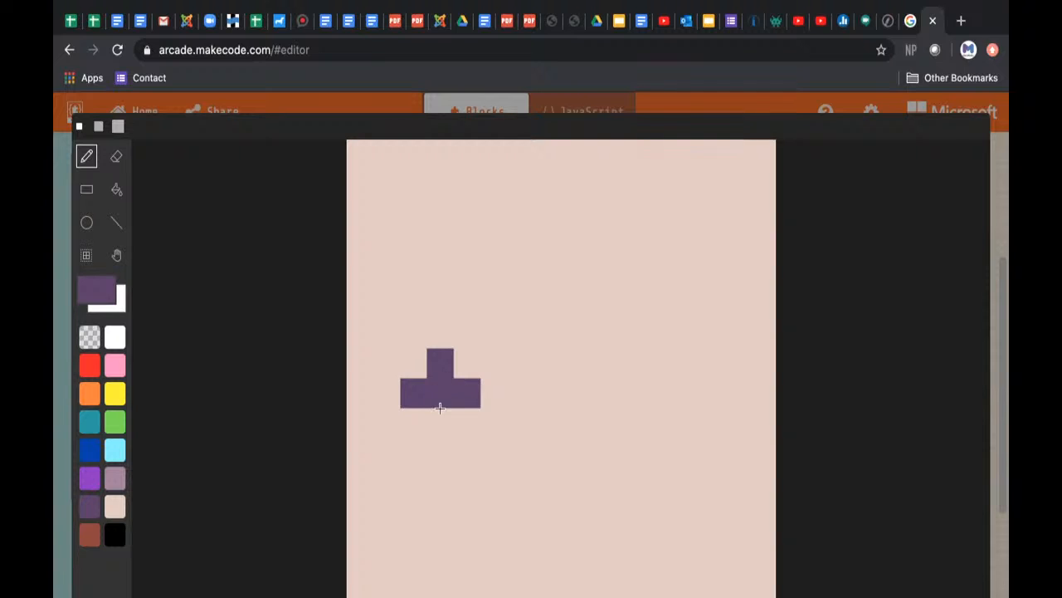
{"action": "left_click", "coordinate": [440, 419]}
{"action": "left_click", "coordinate": [442, 387]}
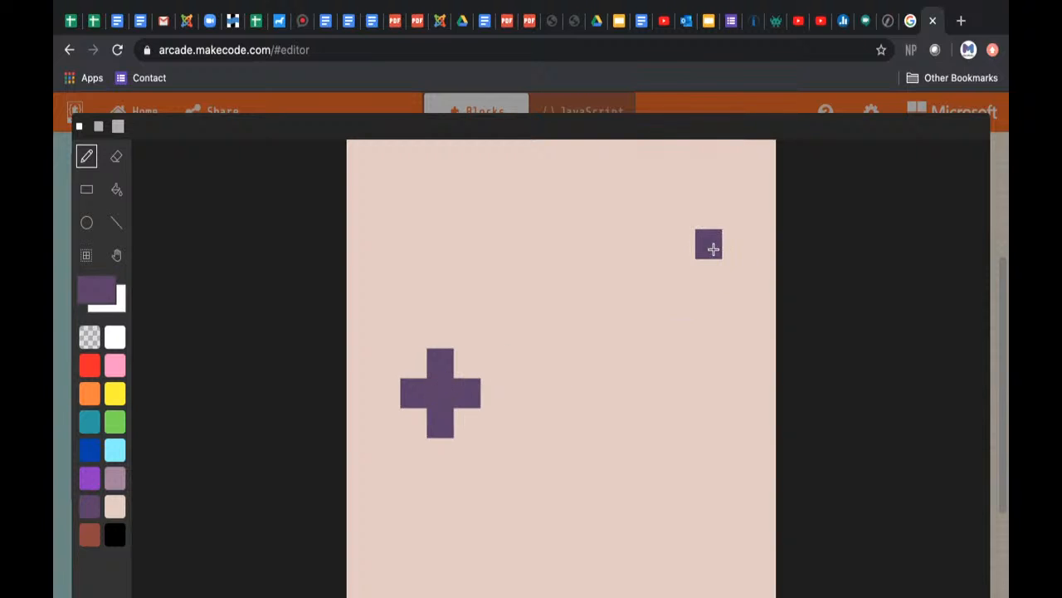
Step: Add dark purple specks: a two-pixel vertical bar at upper right, a 2x2 square at lower right, and single pixels above and below the plus
{"action": "left_click_drag", "start_coordinate": [712, 251], "coordinate": [711, 280]}
{"action": "mouse_move", "coordinate": [633, 548]}
{"action": "left_mouse_down"}
{"action": "mouse_move", "coordinate": [633, 514]}
{"action": "mouse_move", "coordinate": [654, 515]}
{"action": "left_mouse_up"}
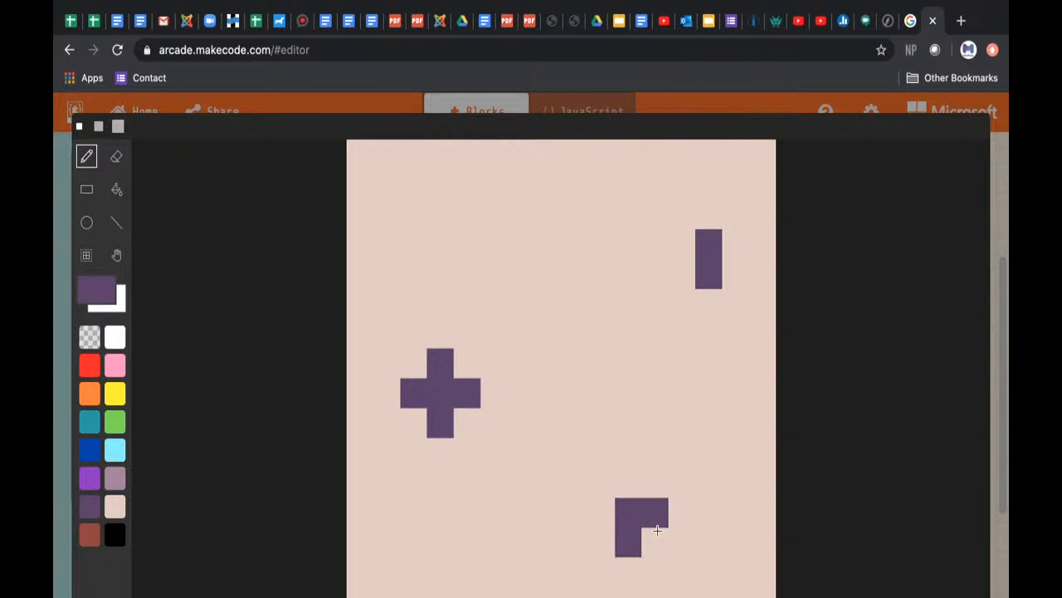
{"action": "left_click", "coordinate": [656, 530]}
{"action": "left_click", "coordinate": [435, 236]}
{"action": "left_click", "coordinate": [443, 572]}
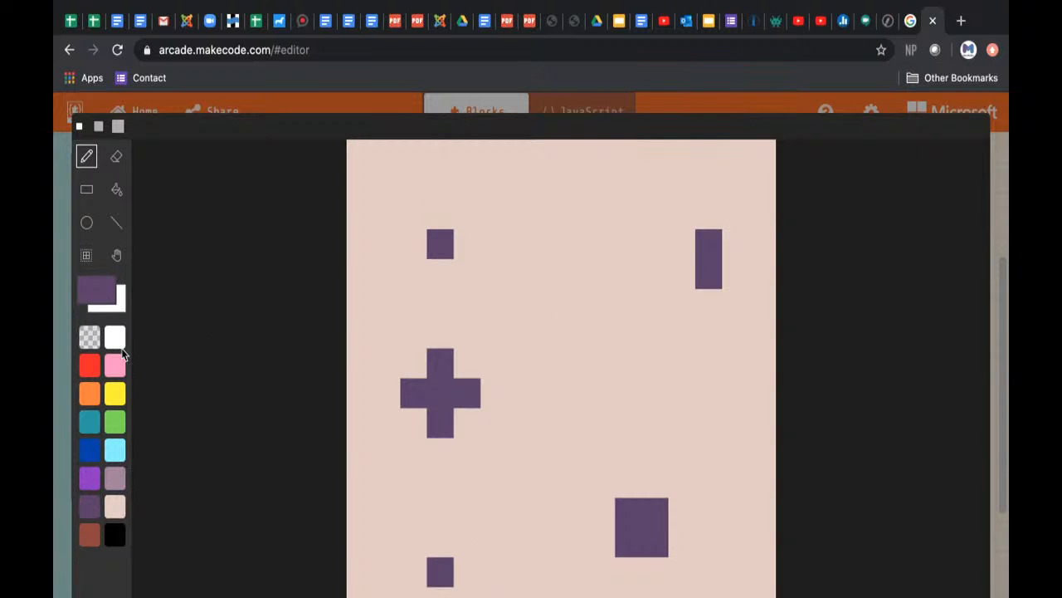
Step: Scatter five single brown pixels over the beige tile: two on its left edge, one on the right edge, one upper right, one near the bottom
{"action": "left_click", "coordinate": [89, 535]}
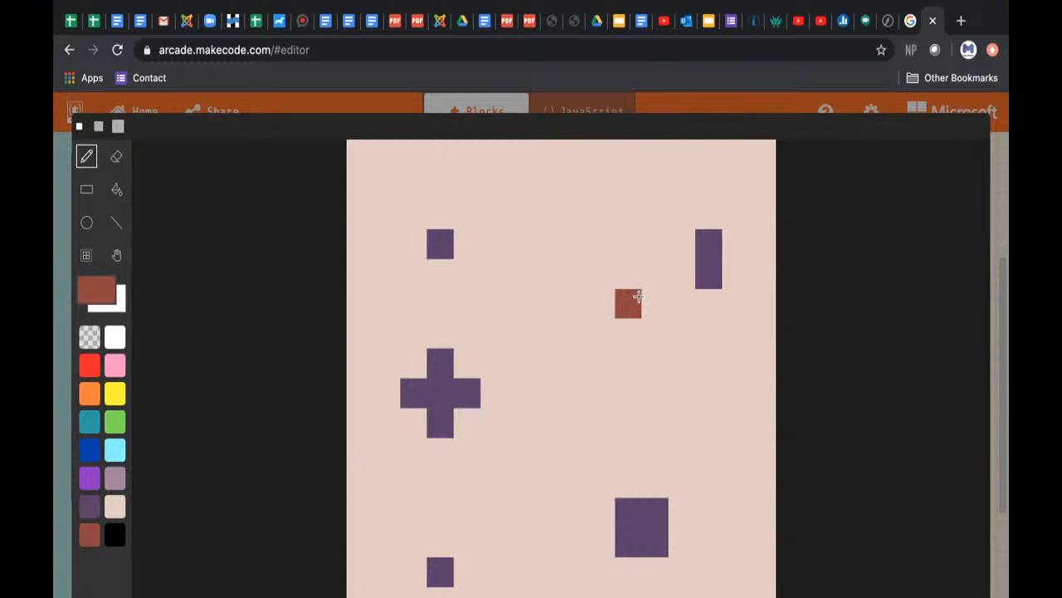
{"action": "left_click", "coordinate": [637, 297]}
{"action": "left_click", "coordinate": [760, 486]}
{"action": "left_click", "coordinate": [548, 592]}
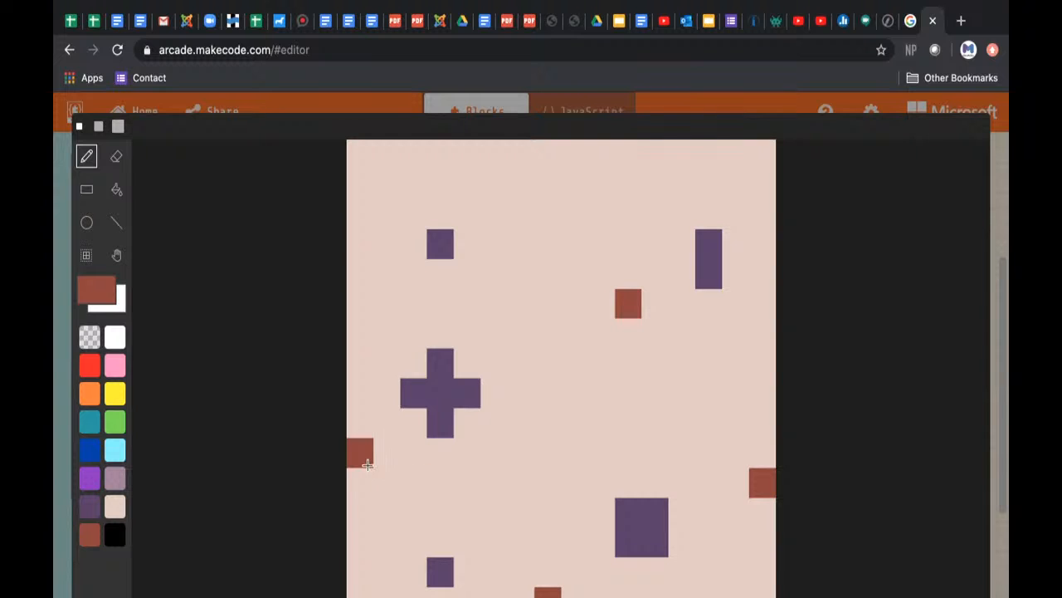
{"action": "left_click", "coordinate": [360, 453]}
{"action": "left_click", "coordinate": [361, 214]}
{"action": "left_click", "coordinate": [547, 302]}
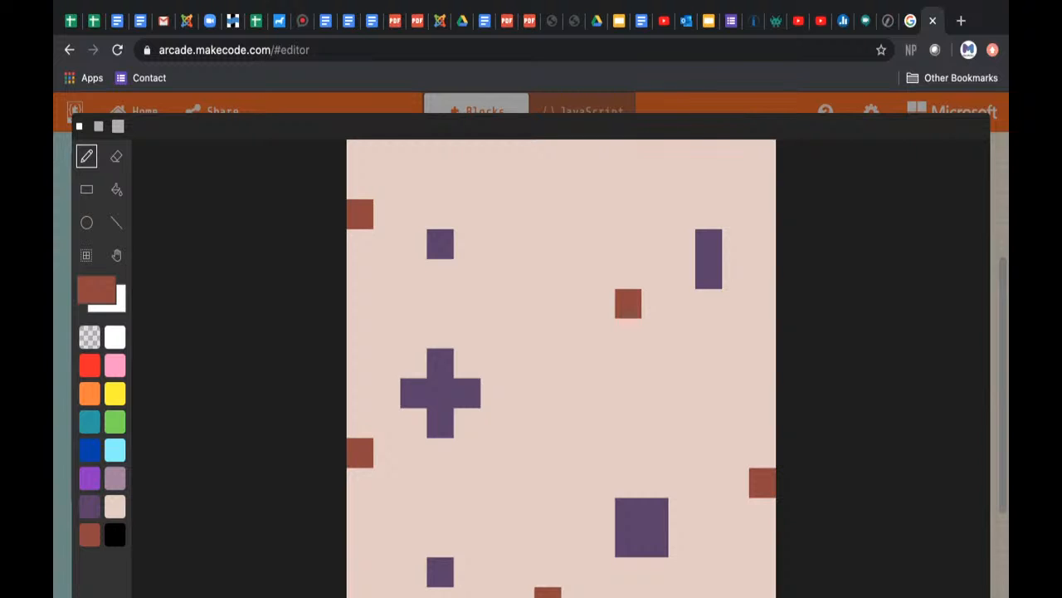
Step: Save the speckled tile and place it on the transparent exit in the maze's upper row
{"action": "left_click", "coordinate": [946, 595]}
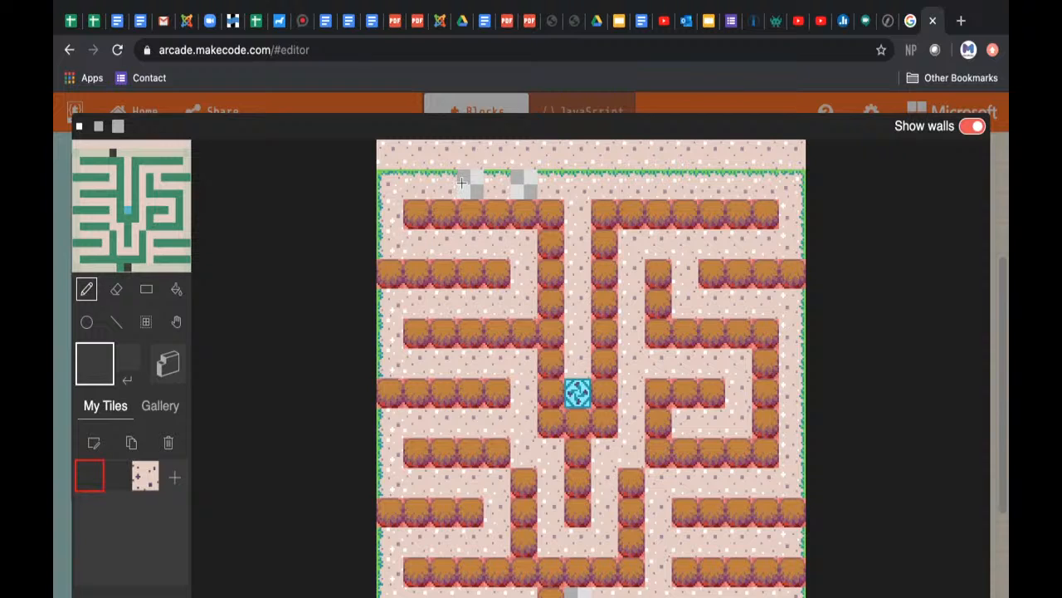
{"action": "left_click", "coordinate": [146, 477]}
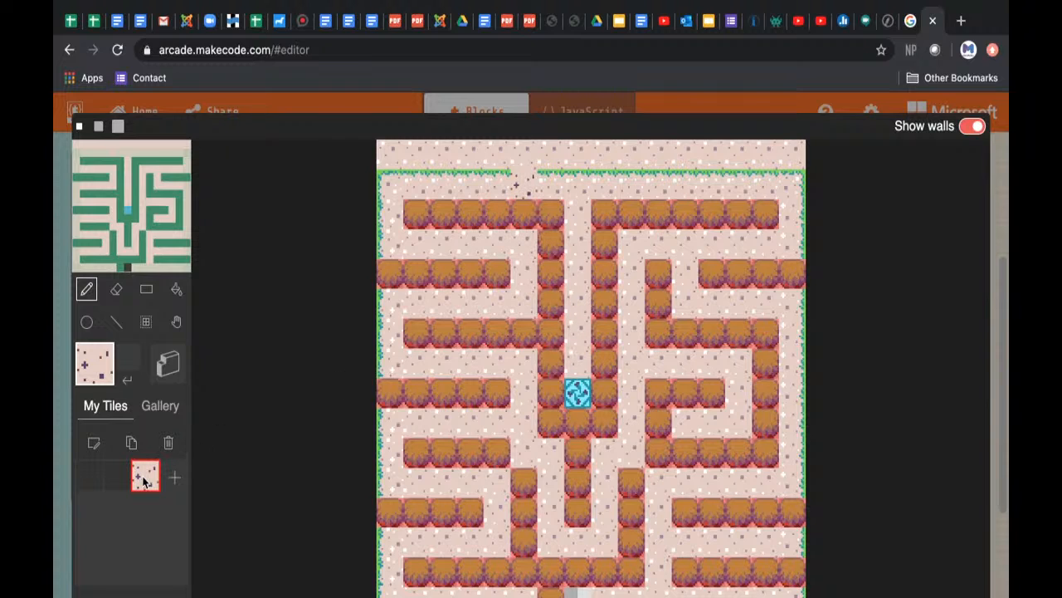
Step: Edit the custom tile and recolor all five pixels of the dark purple plus sign to light mauve
{"action": "left_click", "coordinate": [95, 445]}
{"action": "left_click", "coordinate": [440, 333]}
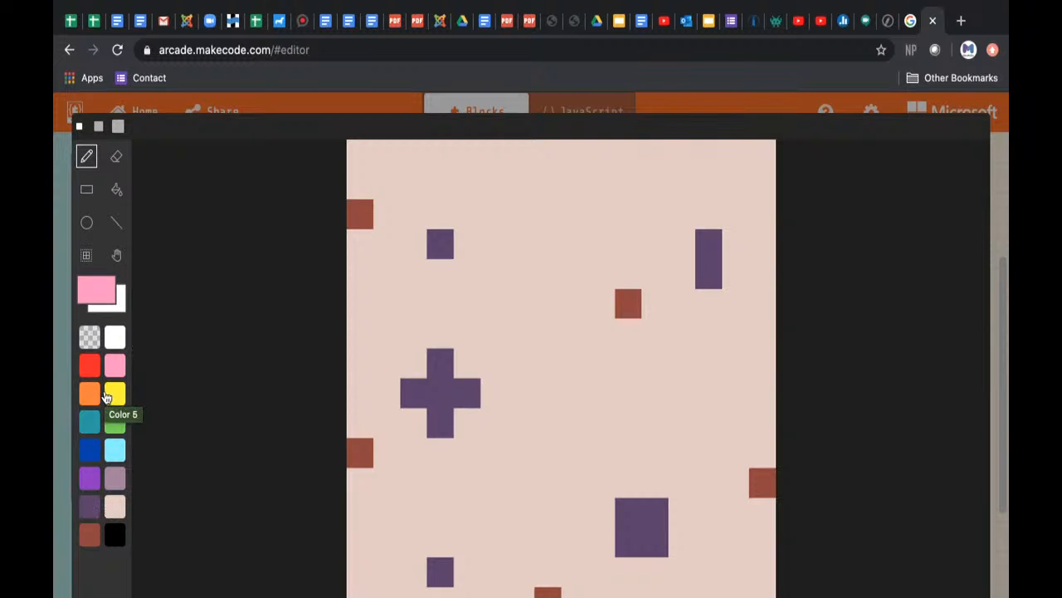
{"action": "left_click", "coordinate": [117, 479]}
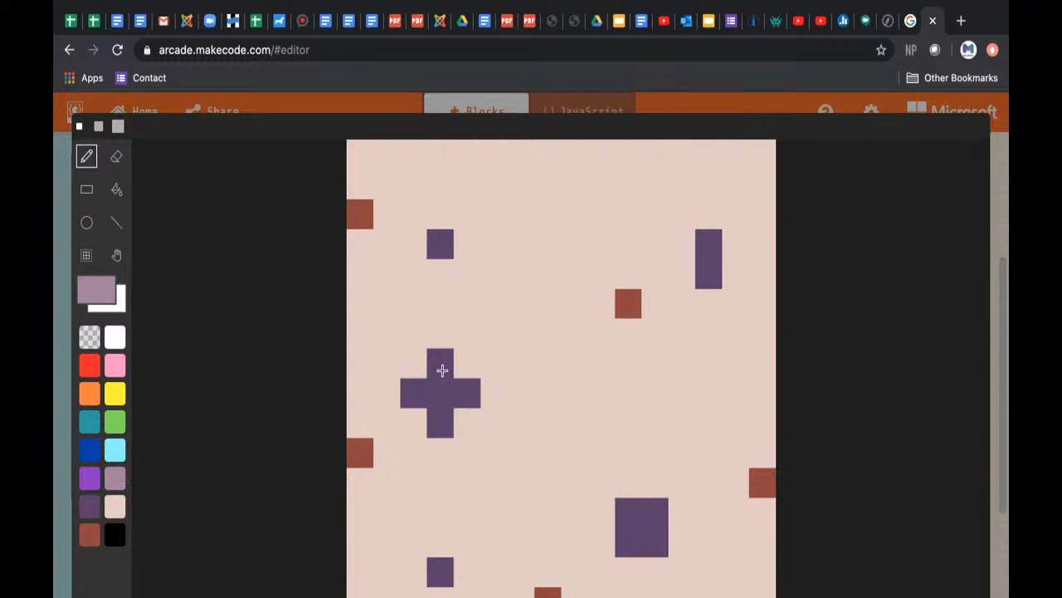
{"action": "left_click", "coordinate": [435, 361]}
{"action": "left_click", "coordinate": [440, 423]}
{"action": "left_click", "coordinate": [415, 392]}
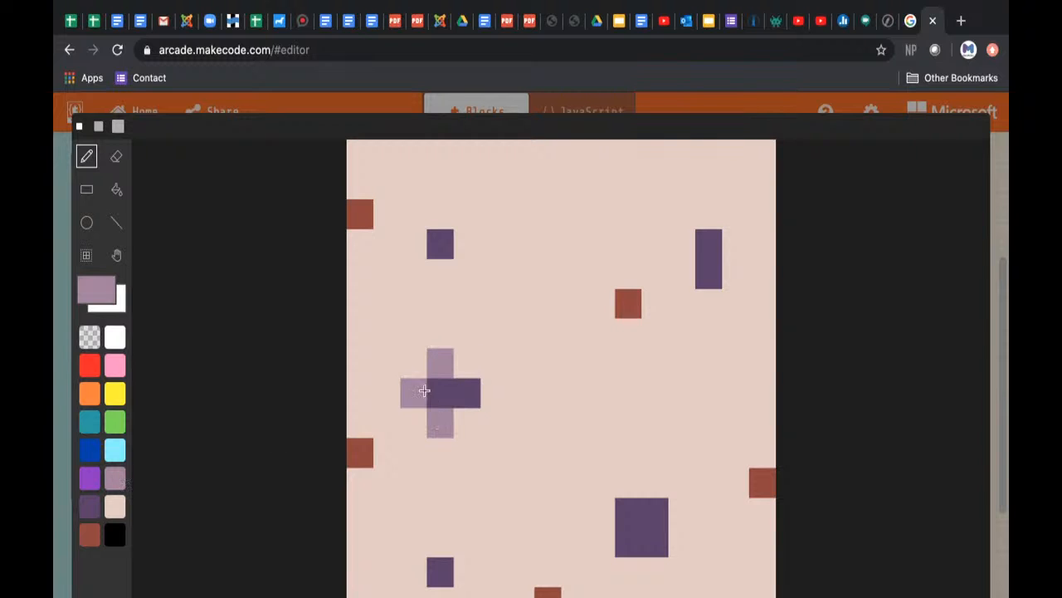
{"action": "left_click", "coordinate": [442, 392]}
{"action": "left_click", "coordinate": [458, 394]}
Step: Recolor the remaining dark purple specks to light mauve: the vertical bar, the 2x2 square and both single pixels, and save the tile
{"action": "left_click", "coordinate": [440, 241]}
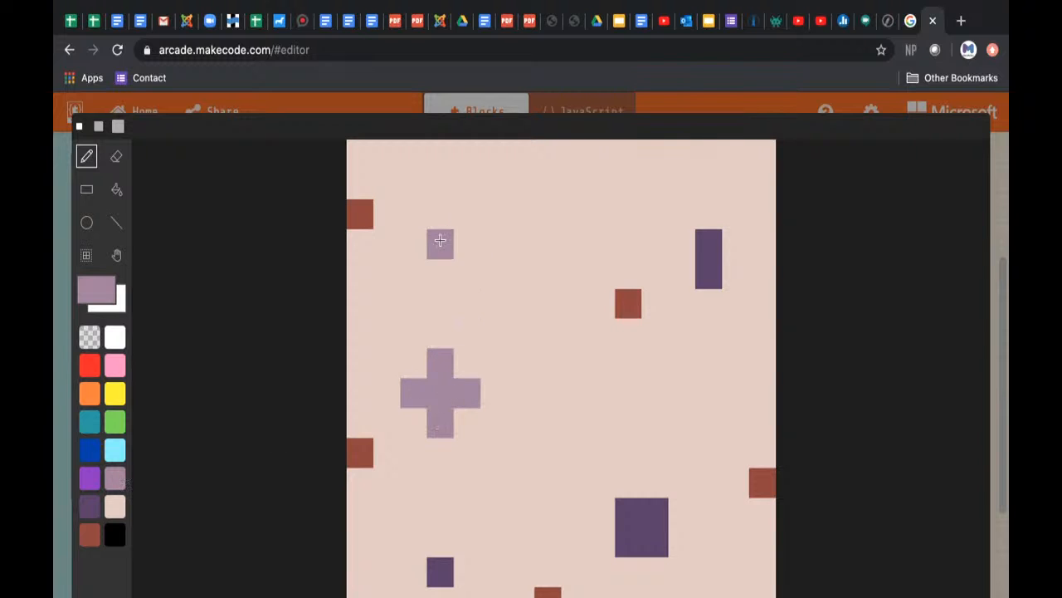
{"action": "left_click", "coordinate": [709, 244]}
{"action": "left_click", "coordinate": [708, 274]}
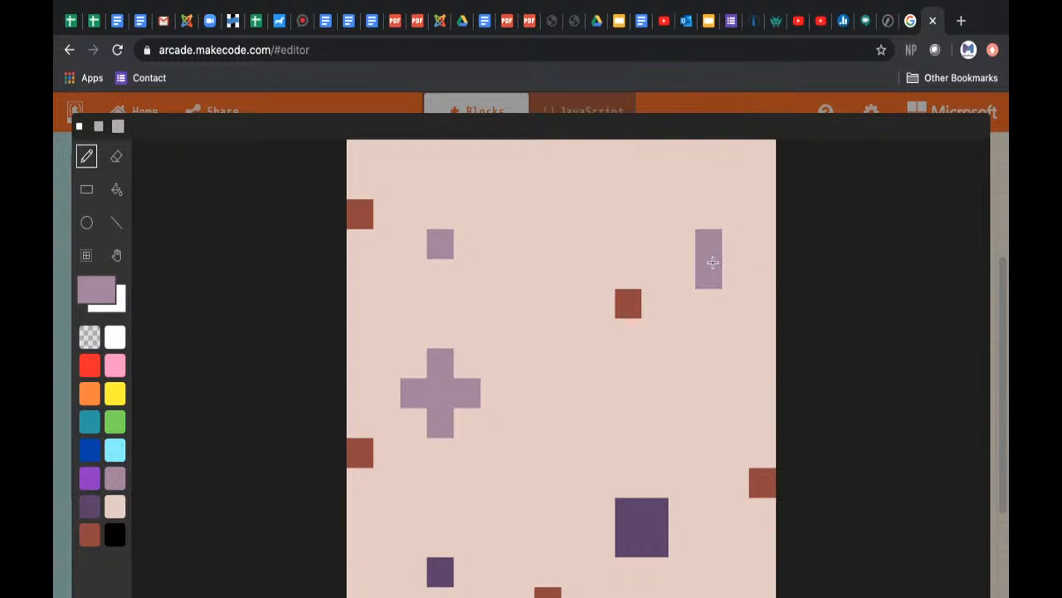
{"action": "left_click", "coordinate": [709, 304]}
{"action": "key", "text": "super+z"}
{"action": "left_click", "coordinate": [628, 519]}
{"action": "left_click", "coordinate": [647, 515]}
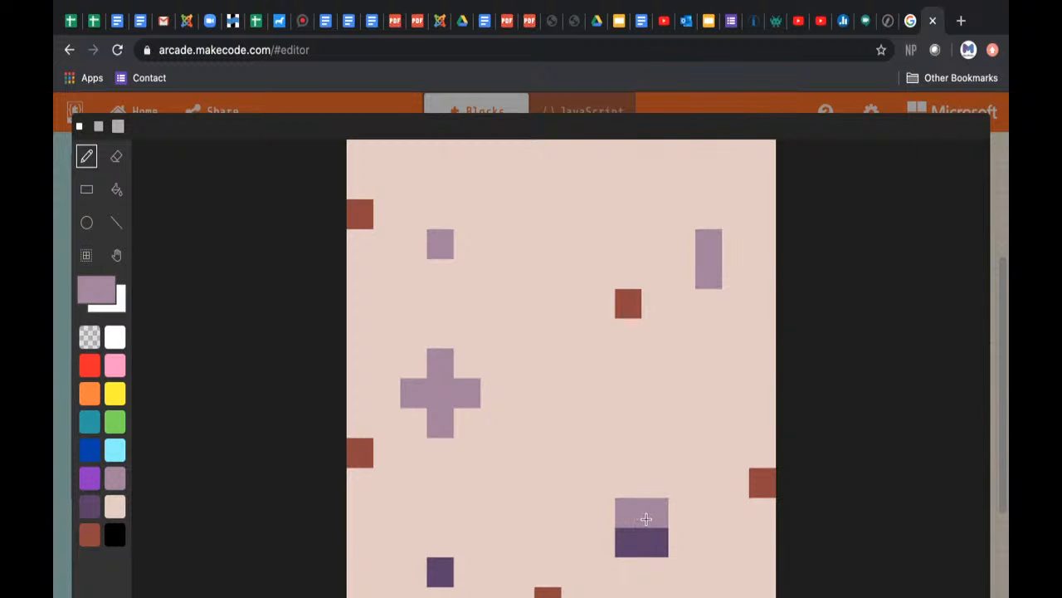
{"action": "left_click", "coordinate": [647, 540]}
{"action": "left_click", "coordinate": [629, 540]}
{"action": "left_click", "coordinate": [494, 572]}
{"action": "key", "text": "super+z"}
{"action": "left_click", "coordinate": [444, 575]}
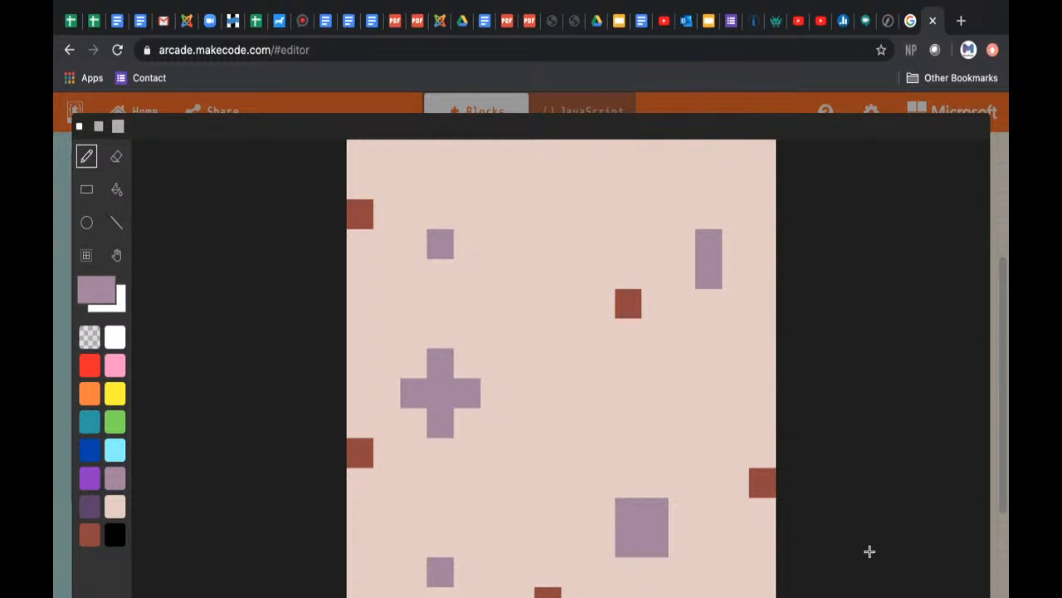
{"action": "left_click", "coordinate": [953, 596]}
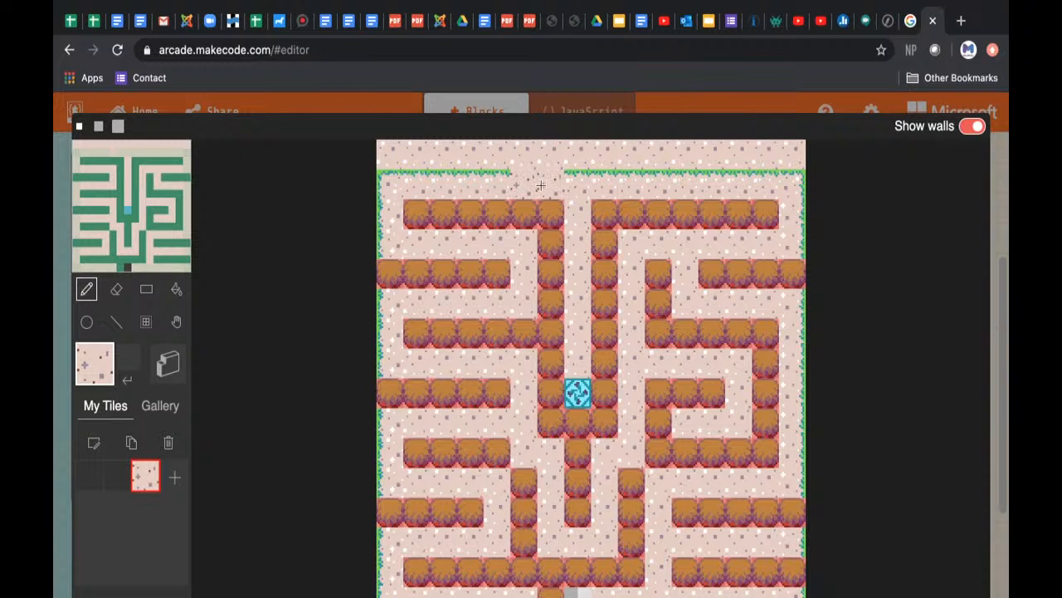
Step: Reopen the custom tile, recolor its five brown pixels white, and save it
{"action": "left_click", "coordinate": [89, 446]}
{"action": "left_click", "coordinate": [115, 342]}
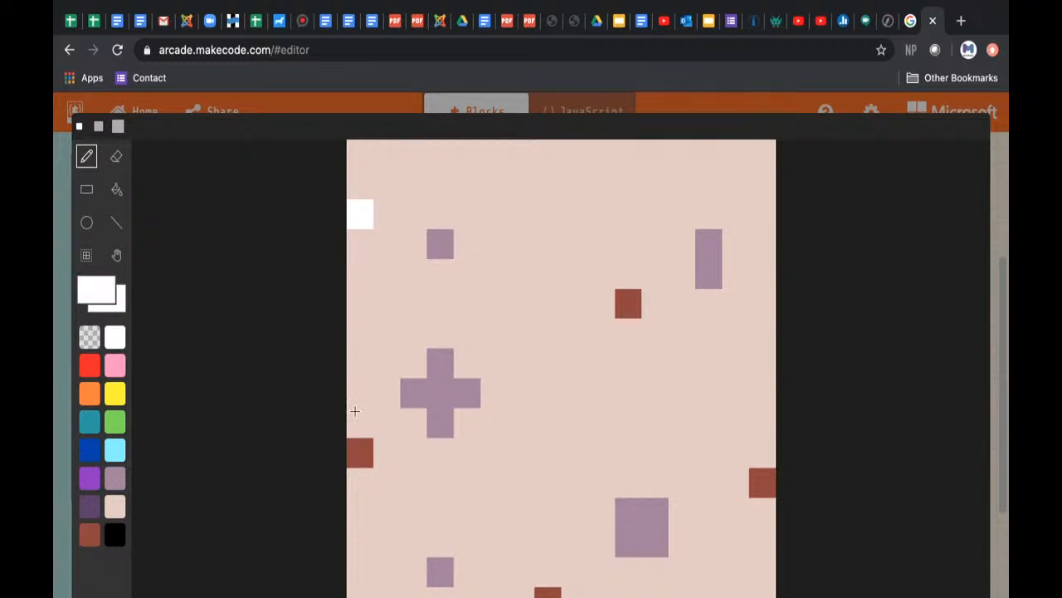
{"action": "left_click", "coordinate": [358, 450]}
{"action": "left_click", "coordinate": [629, 304]}
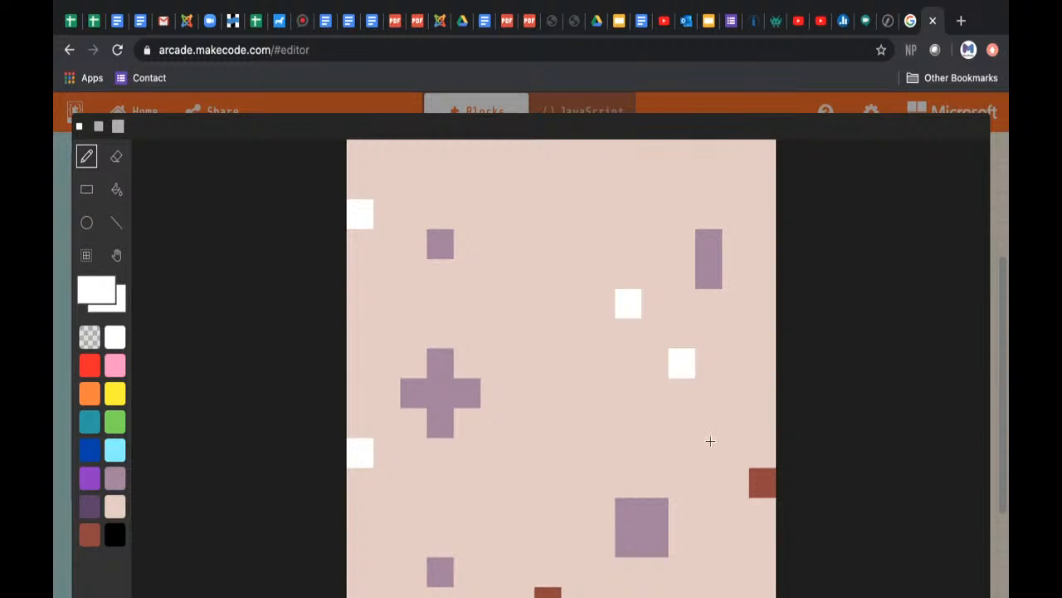
{"action": "left_click", "coordinate": [768, 482]}
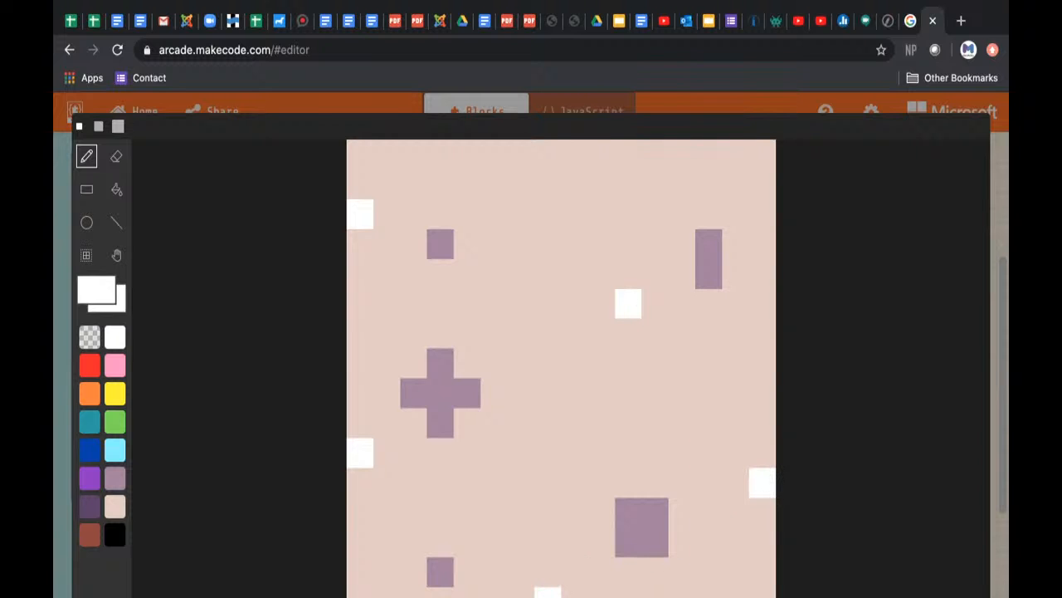
{"action": "left_click", "coordinate": [954, 595]}
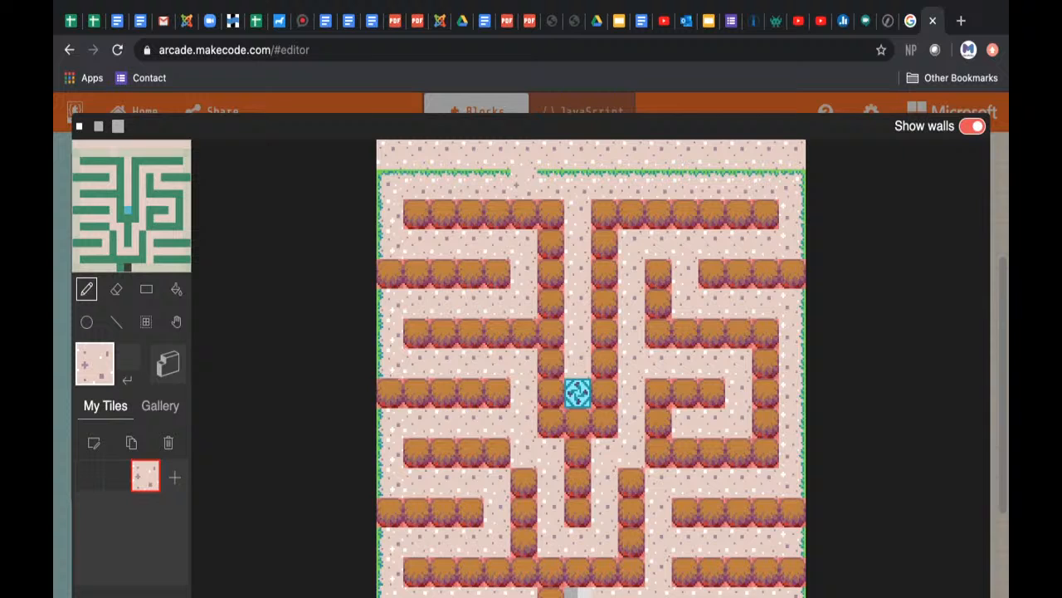
{"action": "left_click", "coordinate": [497, 179]}
{"action": "left_click", "coordinate": [550, 179]}
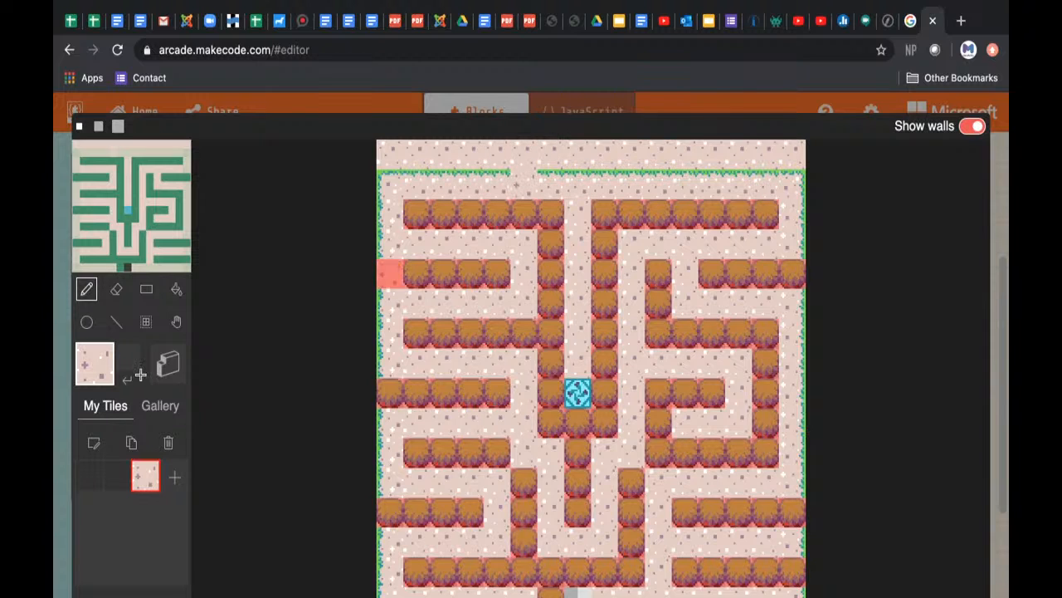
Step: Draw a green grass strip along the custom tile's whole top edge, with two uneven patches hanging below it, and save the tile
{"action": "left_click", "coordinate": [85, 445]}
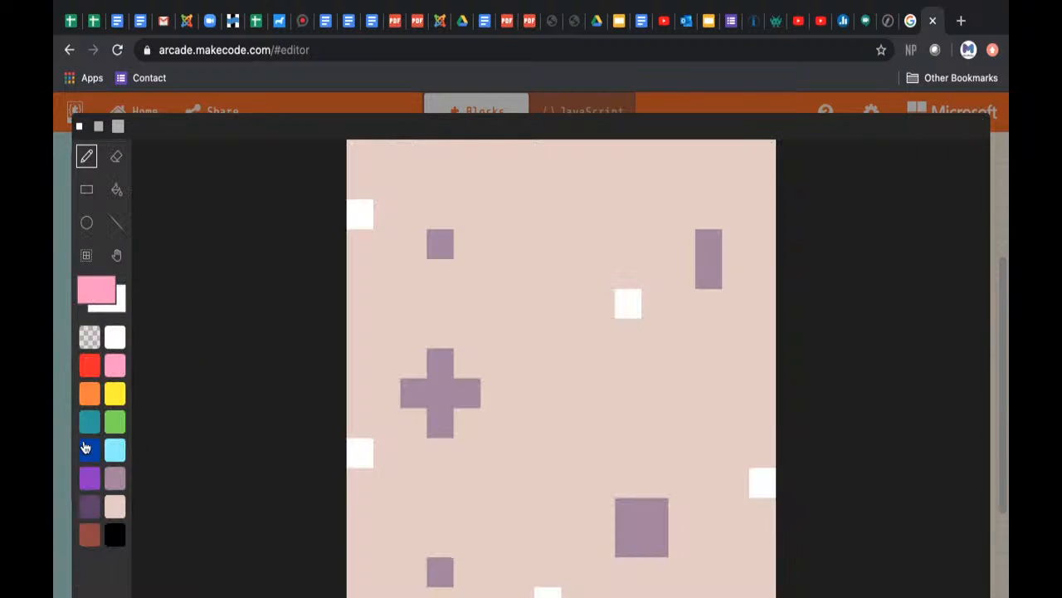
{"action": "left_click", "coordinate": [121, 419]}
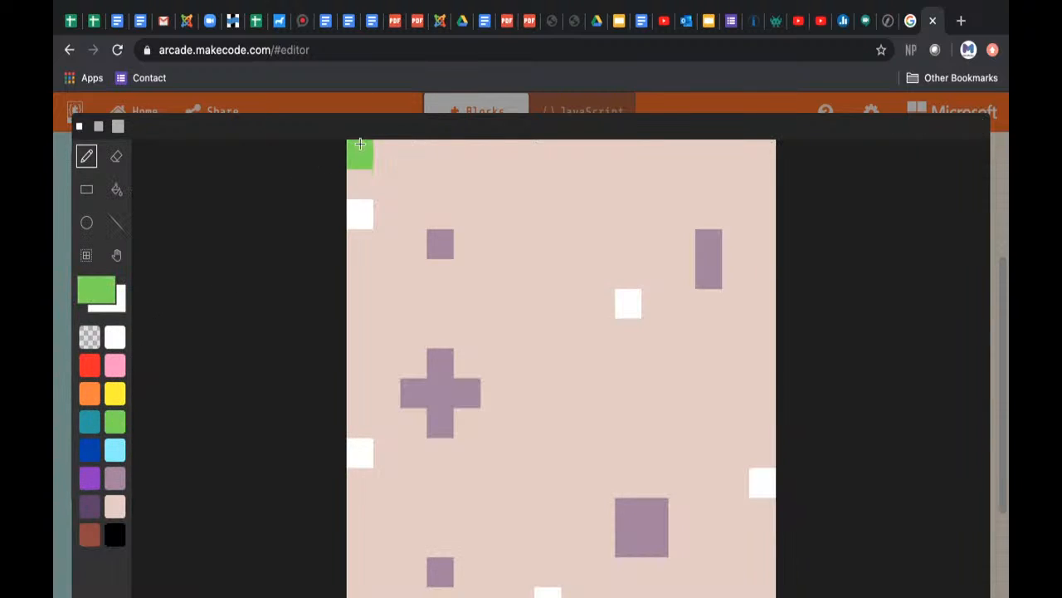
{"action": "mouse_move", "coordinate": [353, 151]}
{"action": "left_mouse_down"}
{"action": "mouse_move", "coordinate": [551, 152]}
{"action": "mouse_move", "coordinate": [656, 174]}
{"action": "mouse_move", "coordinate": [732, 173]}
{"action": "mouse_move", "coordinate": [751, 156]}
{"action": "mouse_move", "coordinate": [664, 147]}
{"action": "left_mouse_up"}
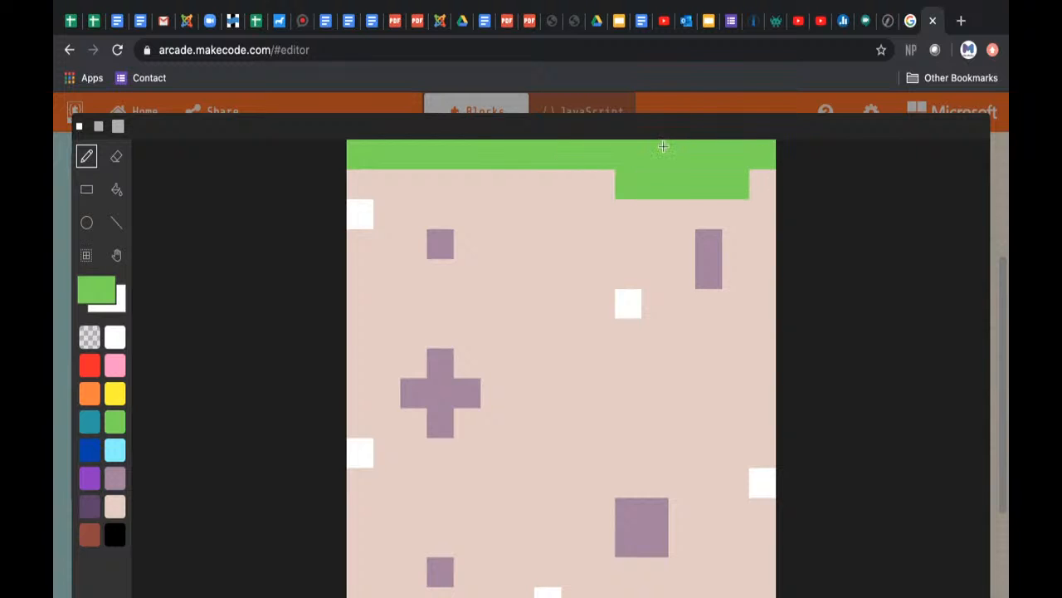
{"action": "left_click", "coordinate": [430, 178]}
{"action": "mouse_move", "coordinate": [451, 196]}
{"action": "left_mouse_down"}
{"action": "mouse_move", "coordinate": [467, 212]}
{"action": "mouse_move", "coordinate": [496, 185]}
{"action": "left_mouse_up"}
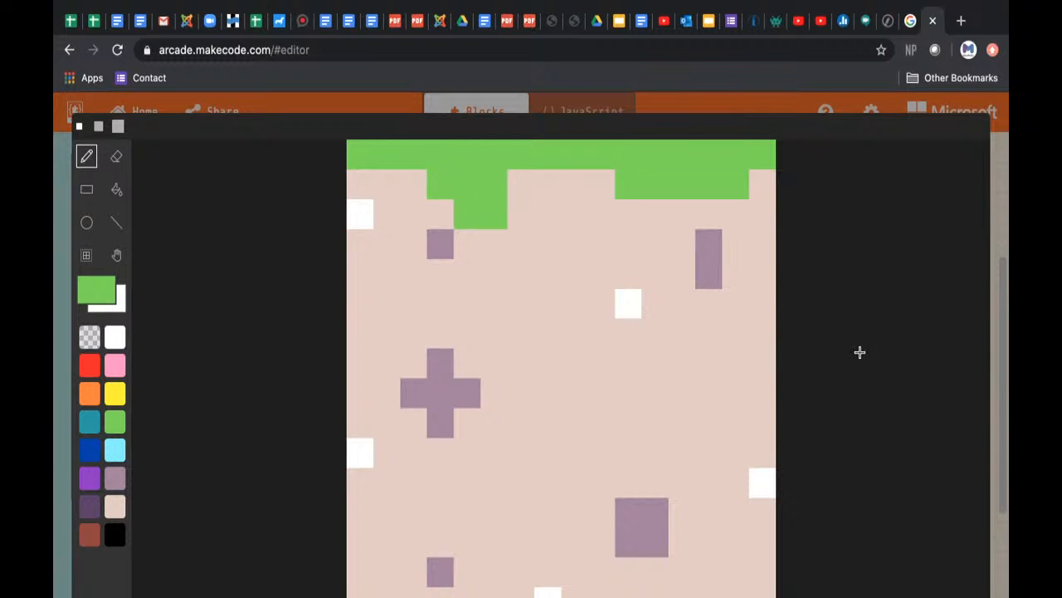
{"action": "key", "text": "Escape"}
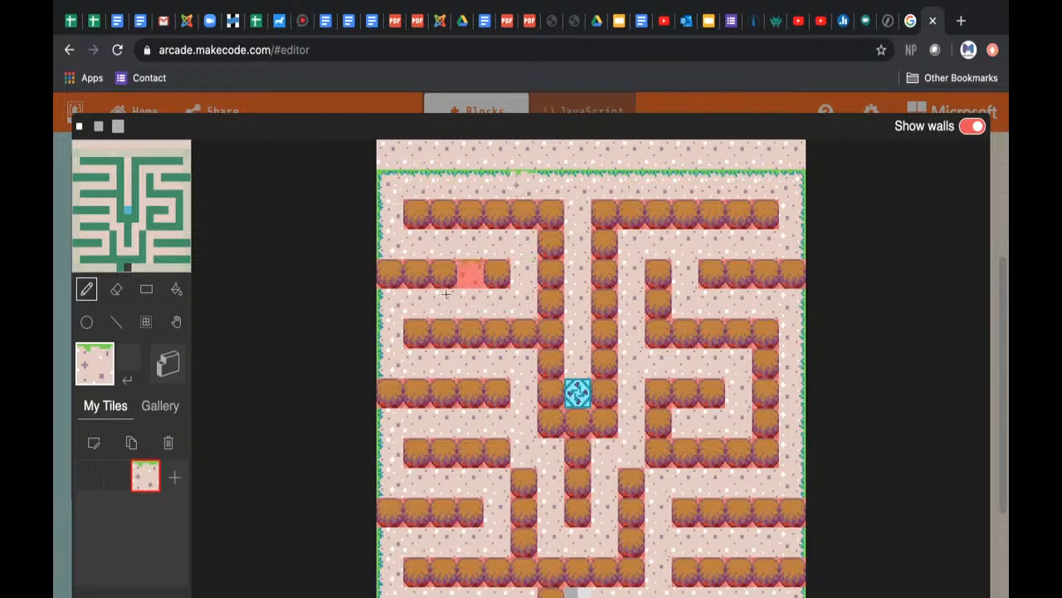
Step: Edit the custom tile and shade its green grass border with scattered teal pixels in the top row and the hanging patches
{"action": "left_click", "coordinate": [94, 443]}
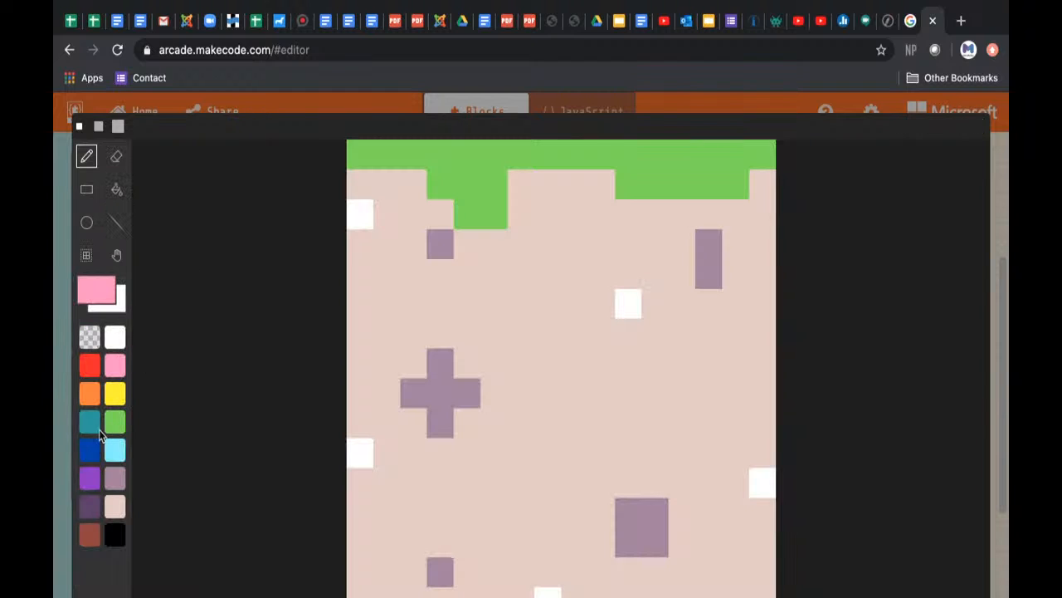
{"action": "left_click", "coordinate": [91, 423]}
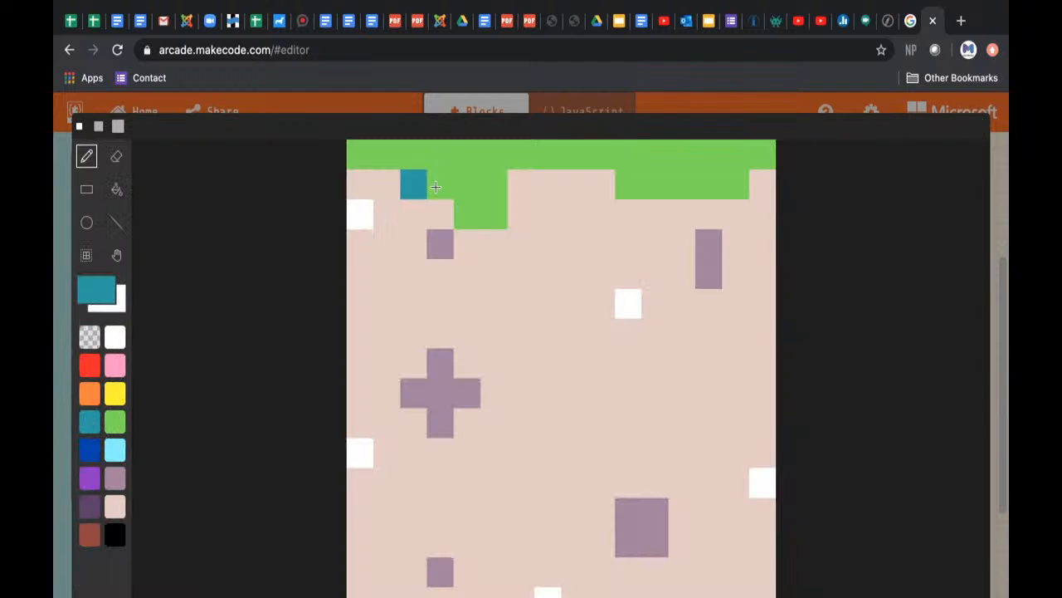
{"action": "left_click", "coordinate": [492, 208]}
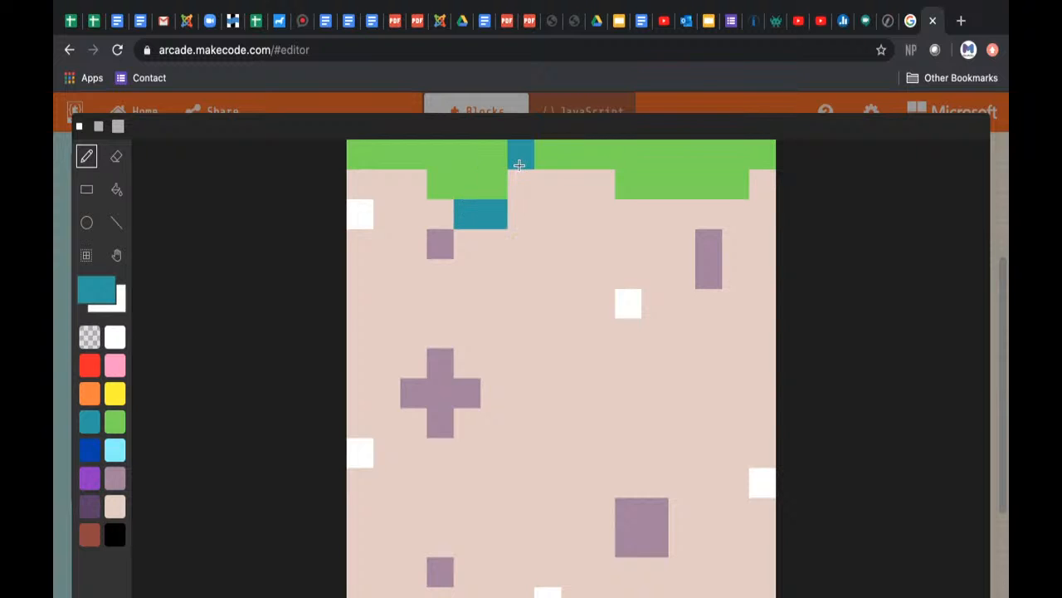
{"action": "left_click", "coordinate": [647, 190]}
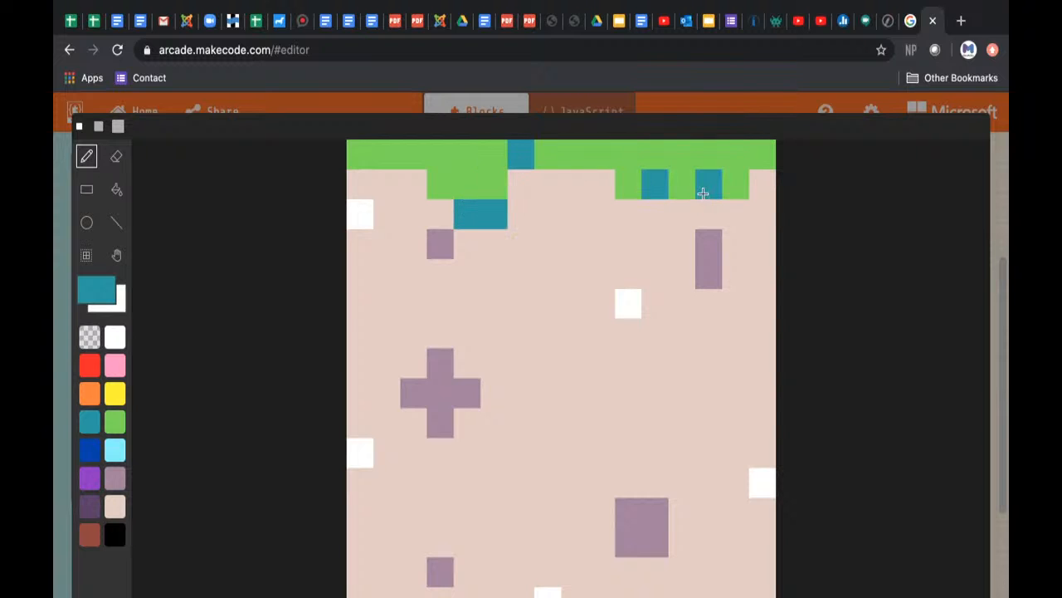
{"action": "left_click", "coordinate": [707, 194]}
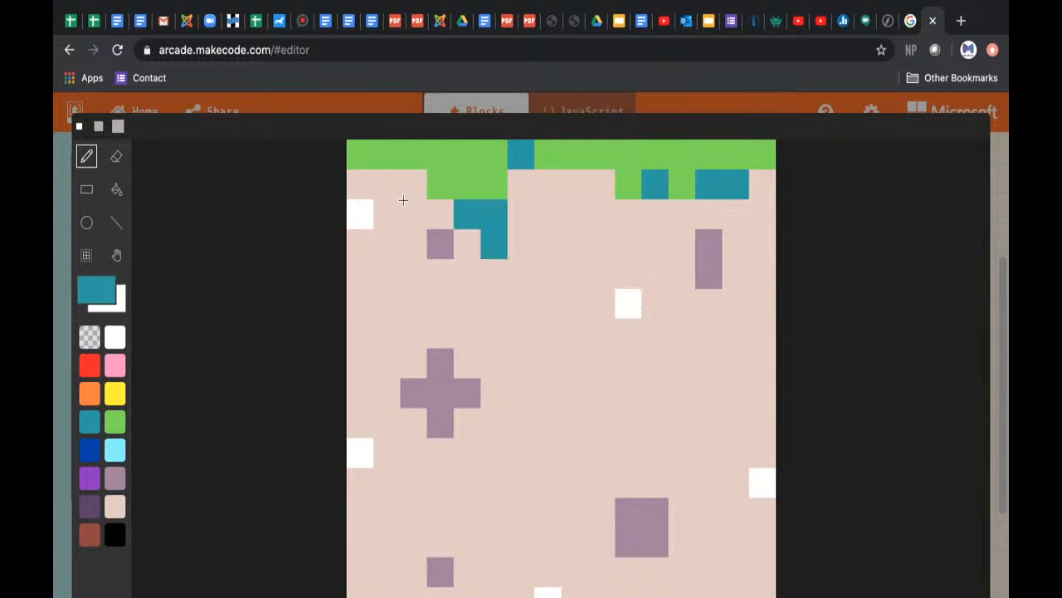
{"action": "left_click", "coordinate": [414, 155]}
{"action": "left_click", "coordinate": [497, 182]}
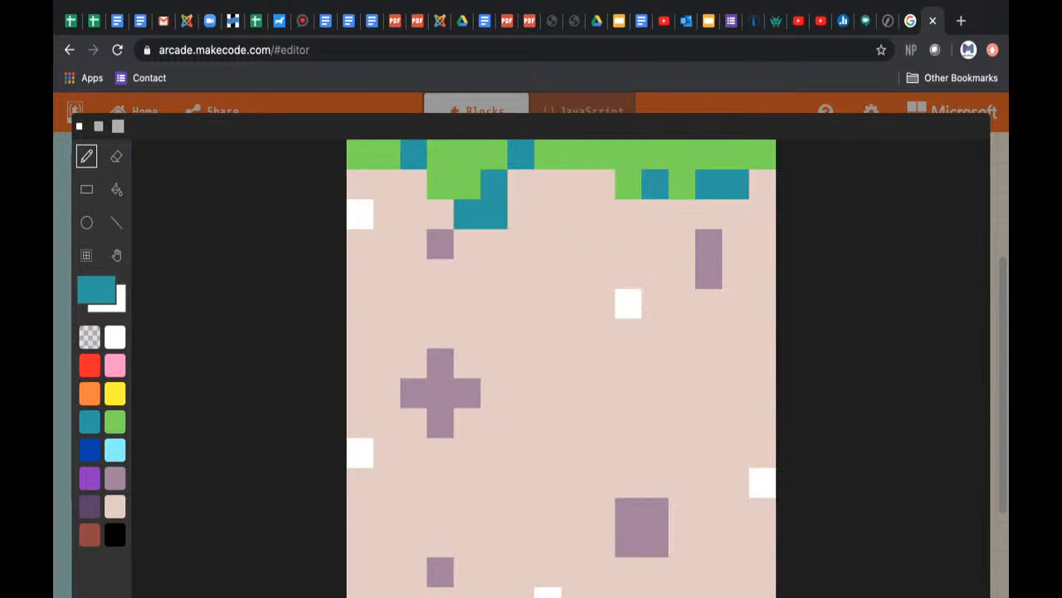
Step: Save the shaded tile and place it on the transparent exit at the bottom of the maze
{"action": "key", "text": "Escape"}
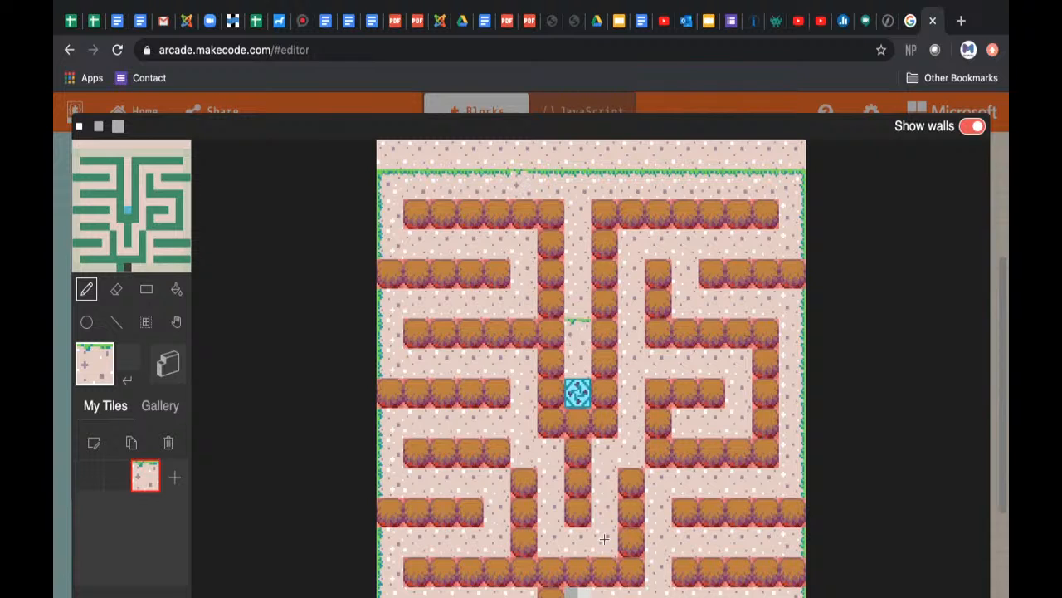
{"action": "left_click", "coordinate": [604, 572]}
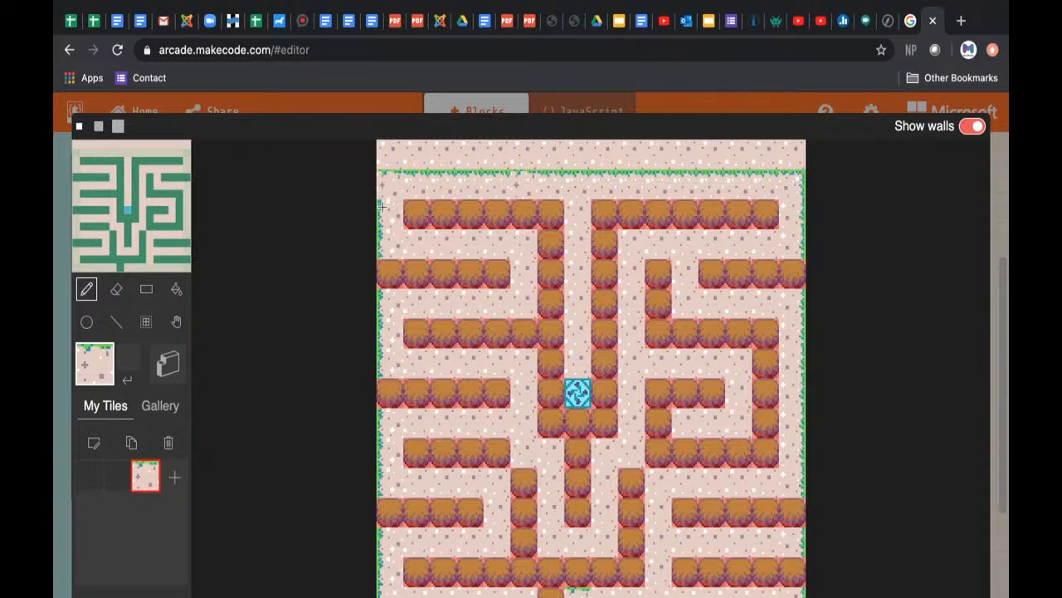
Step: Place a teal grass tile from the Forest gallery in the left corridor, one row below the light blue swirl tile
{"action": "left_click", "coordinate": [161, 409]}
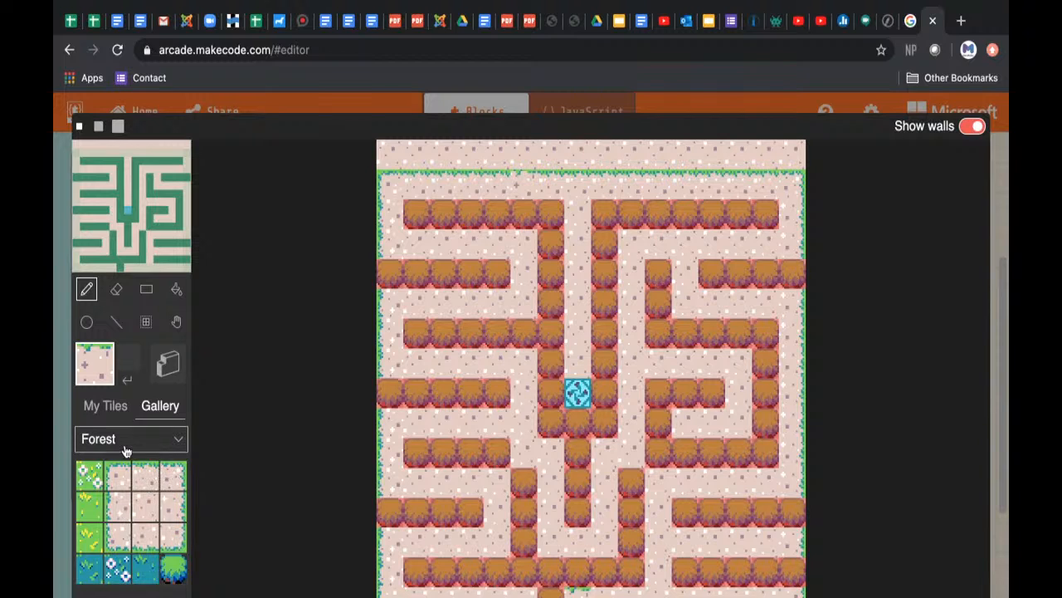
{"action": "left_click", "coordinate": [120, 570]}
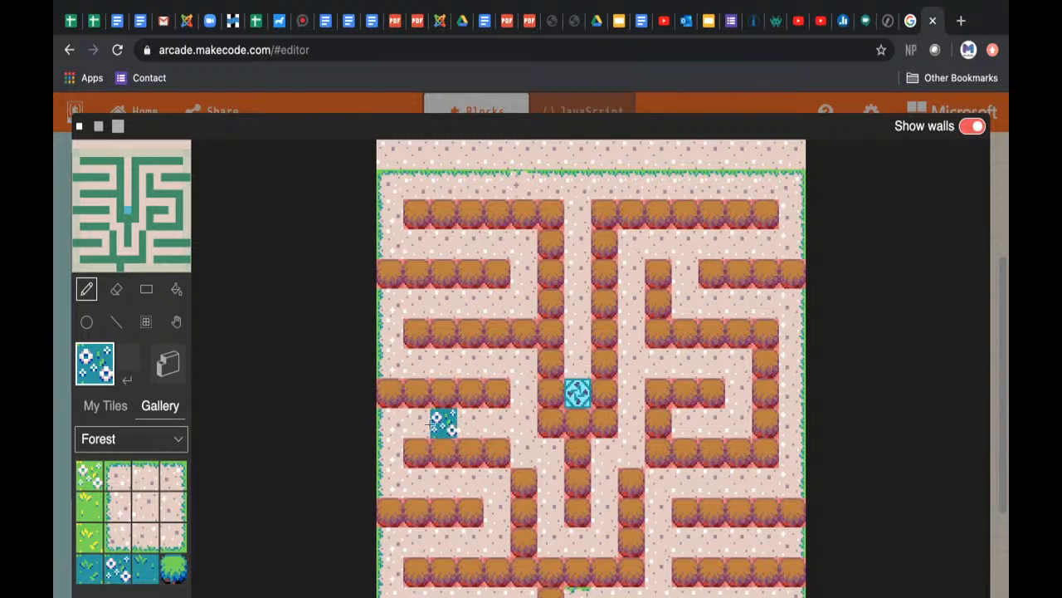
{"action": "left_click", "coordinate": [138, 573]}
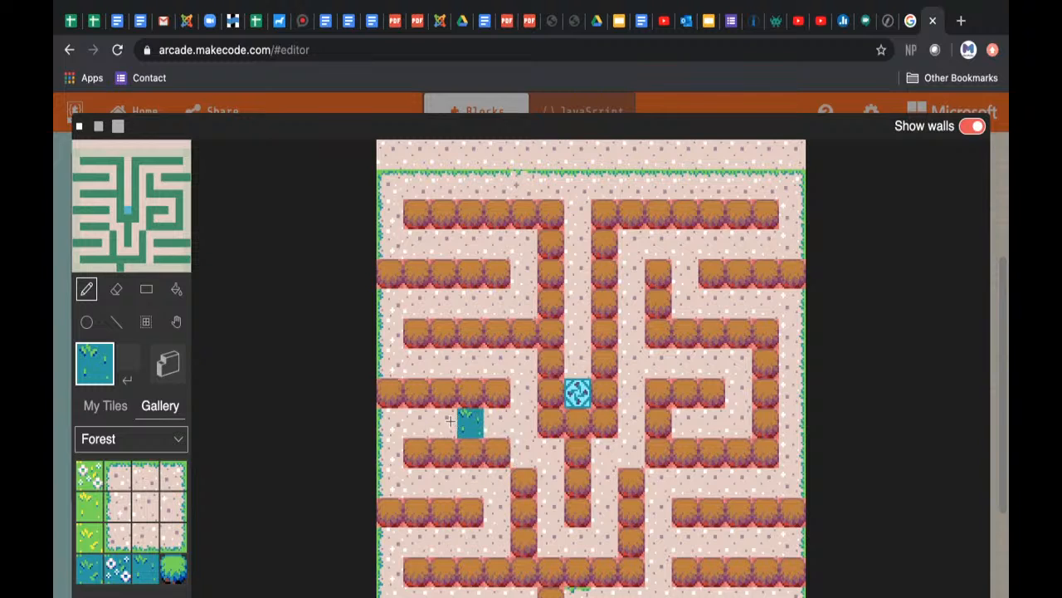
{"action": "left_click", "coordinate": [416, 422]}
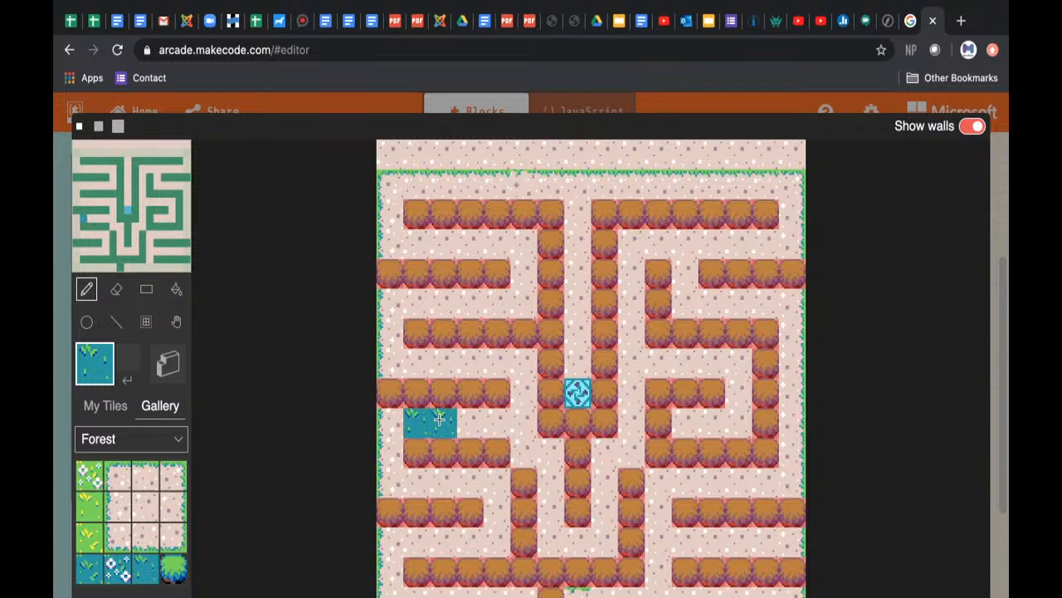
Step: Extend the teal grass in the left corridor with two more tiles to its right, making a three-tile strip
{"action": "left_click", "coordinate": [440, 420]}
{"action": "left_click", "coordinate": [468, 421]}
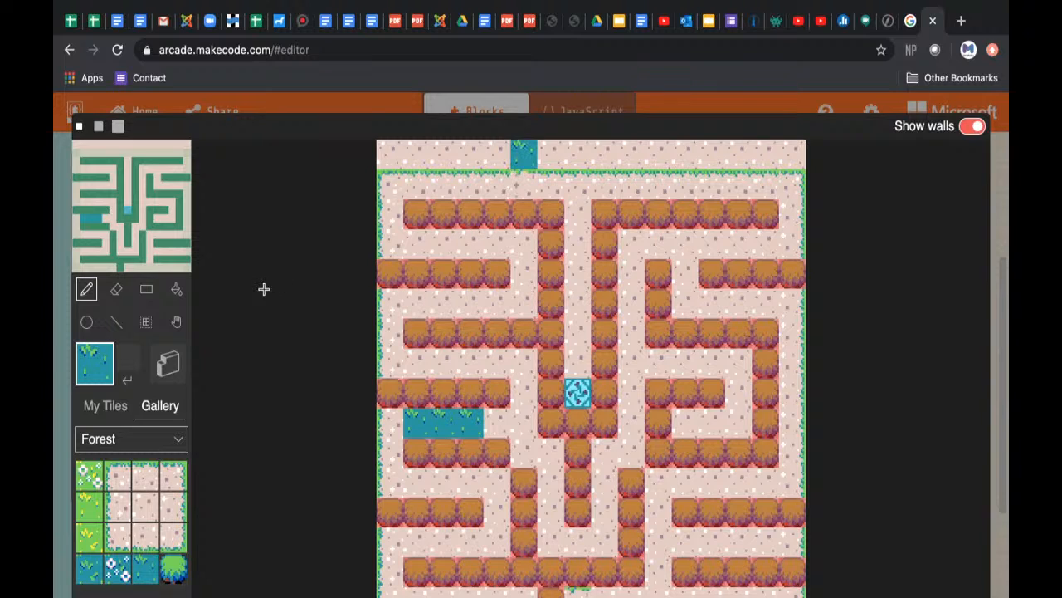
Step: Create a new custom tile and fill its whole canvas with light green
{"action": "left_click", "coordinate": [105, 406]}
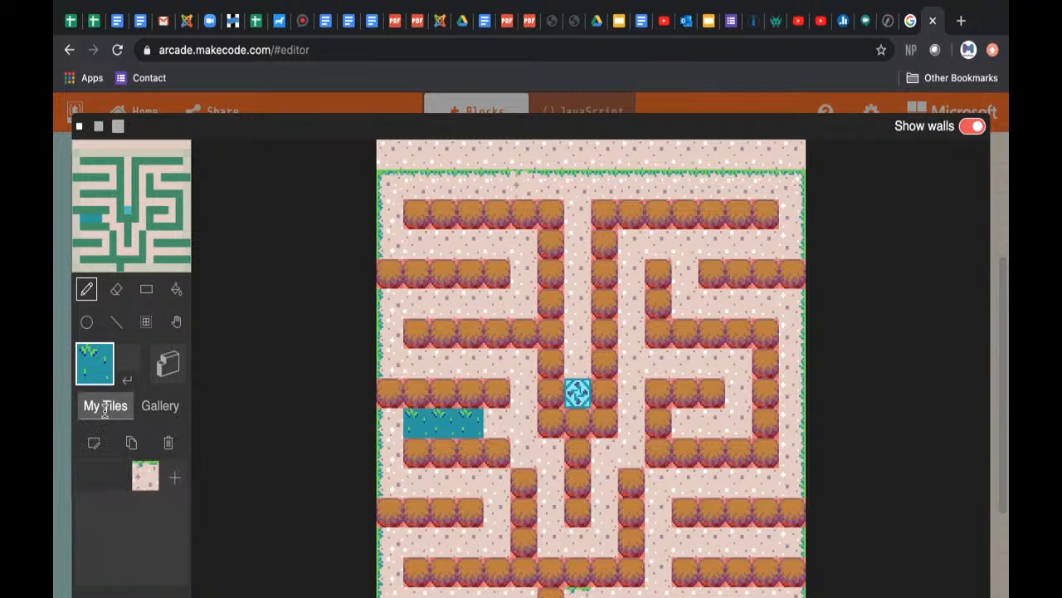
{"action": "left_click", "coordinate": [175, 478]}
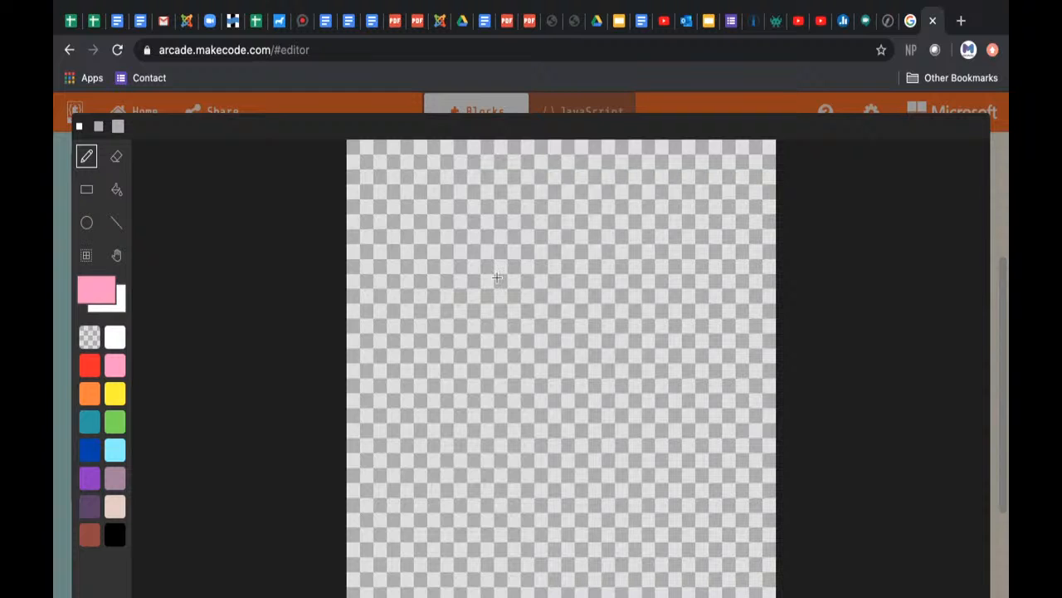
{"action": "left_click", "coordinate": [115, 504]}
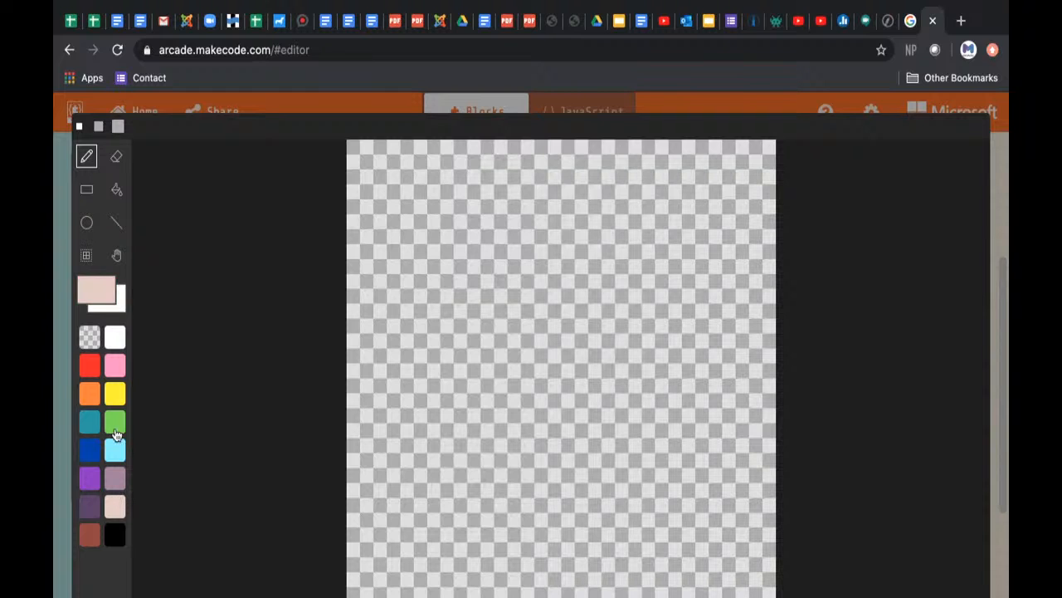
{"action": "left_click", "coordinate": [116, 431]}
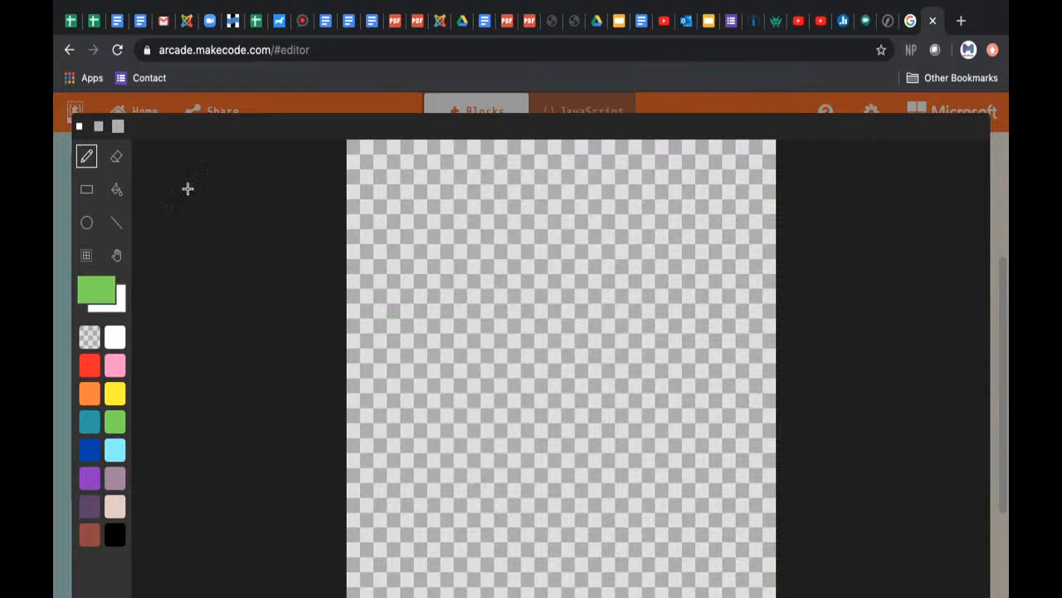
{"action": "left_click", "coordinate": [117, 190]}
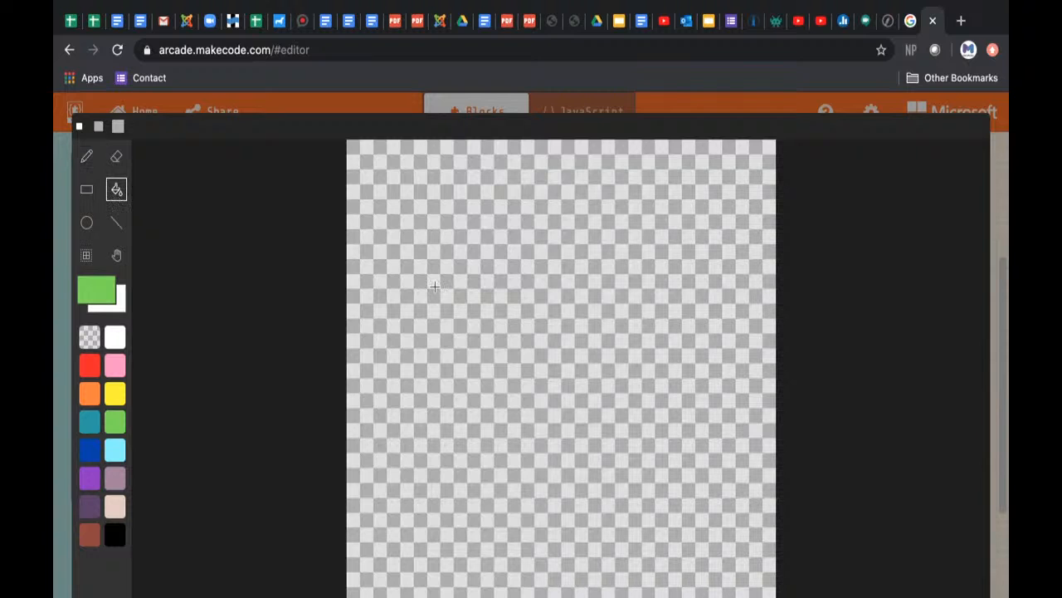
{"action": "left_click", "coordinate": [585, 306]}
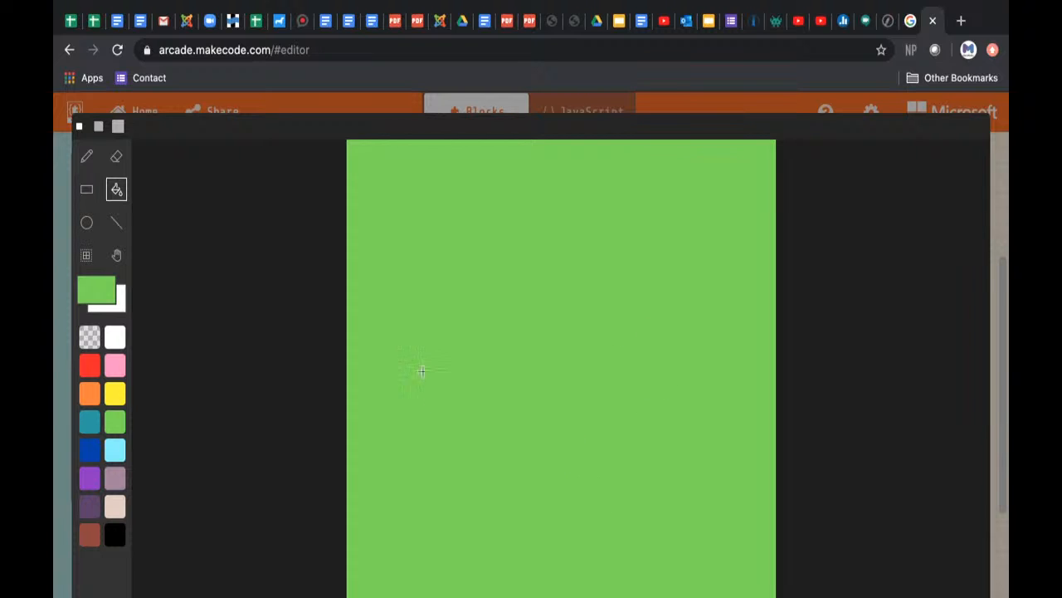
Step: Cut the green tile's upper-left, lower-left and lower-right corners with stepped beige pixels, plus single beige pixels on the left and bottom edges
{"action": "left_click", "coordinate": [116, 505]}
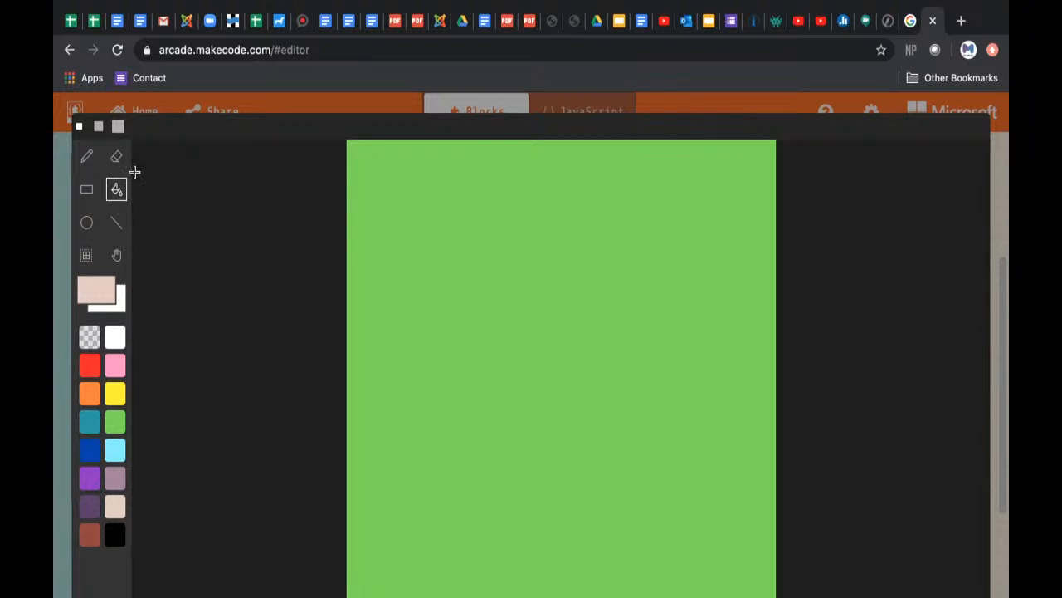
{"action": "key", "text": "p"}
{"action": "left_click", "coordinate": [387, 152]}
{"action": "left_click", "coordinate": [360, 153]}
{"action": "left_click", "coordinate": [359, 181]}
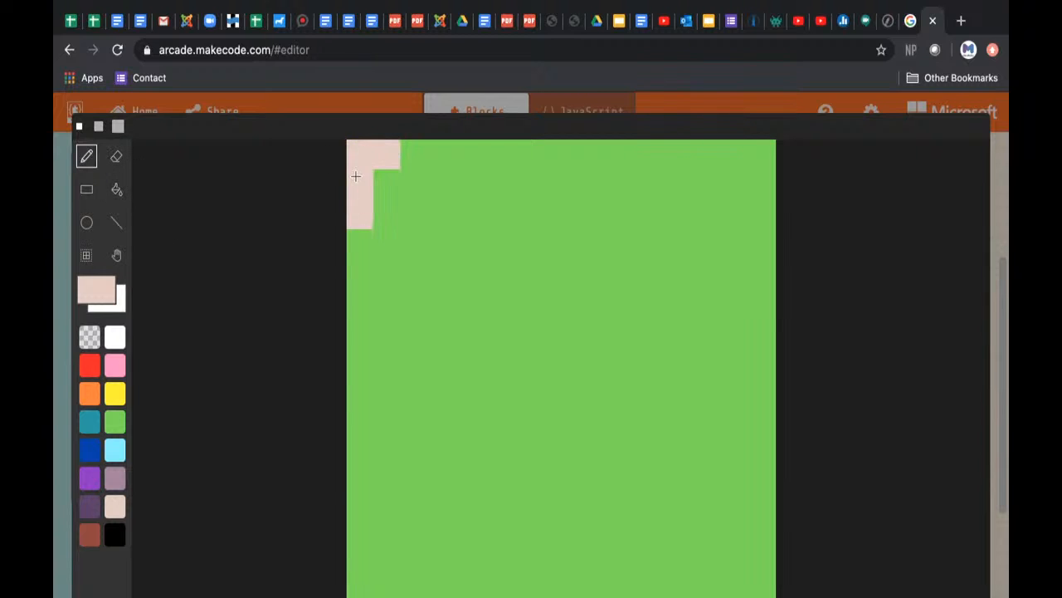
{"action": "left_click", "coordinate": [360, 263]}
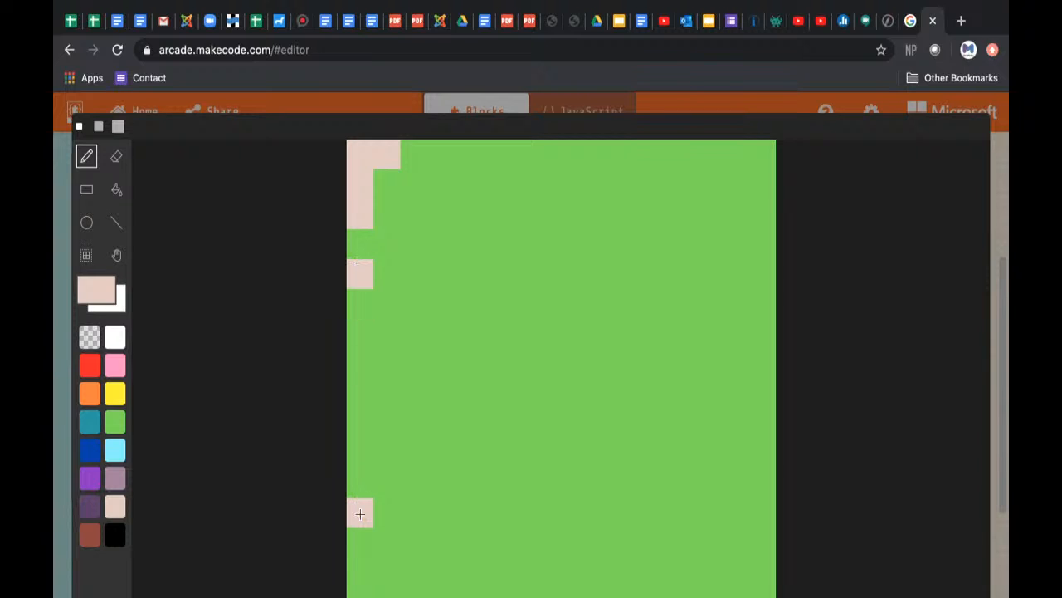
{"action": "mouse_move", "coordinate": [360, 513]}
{"action": "left_mouse_down"}
{"action": "mouse_move", "coordinate": [387, 573]}
{"action": "mouse_move", "coordinate": [413, 593]}
{"action": "mouse_move", "coordinate": [494, 592]}
{"action": "left_mouse_up"}
{"action": "mouse_move", "coordinate": [710, 591]}
{"action": "left_mouse_down"}
{"action": "mouse_move", "coordinate": [753, 587]}
{"action": "mouse_move", "coordinate": [761, 542]}
{"action": "mouse_move", "coordinate": [733, 572]}
{"action": "mouse_move", "coordinate": [710, 572]}
{"action": "left_mouse_up"}
{"action": "left_click", "coordinate": [601, 591]}
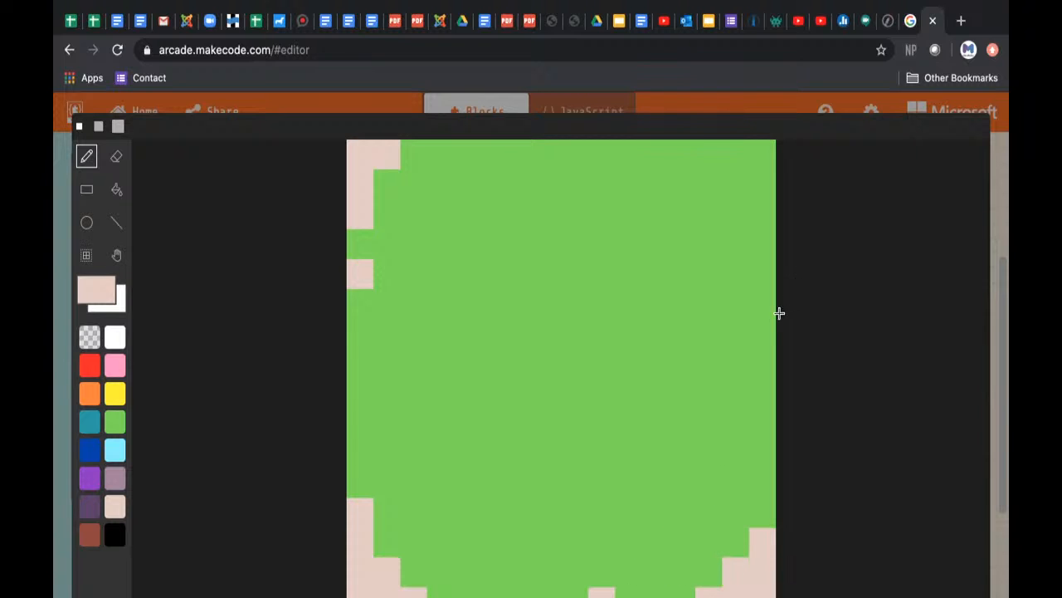
Step: Paint the upper-right corner beige and add beige pixels on both side edges, plus a single pixel and an L-shaped patch inside the green
{"action": "mouse_move", "coordinate": [771, 274]}
{"action": "left_mouse_down"}
{"action": "mouse_move", "coordinate": [757, 174]}
{"action": "mouse_move", "coordinate": [725, 151]}
{"action": "mouse_move", "coordinate": [693, 147]}
{"action": "left_mouse_up"}
{"action": "left_click", "coordinate": [707, 212]}
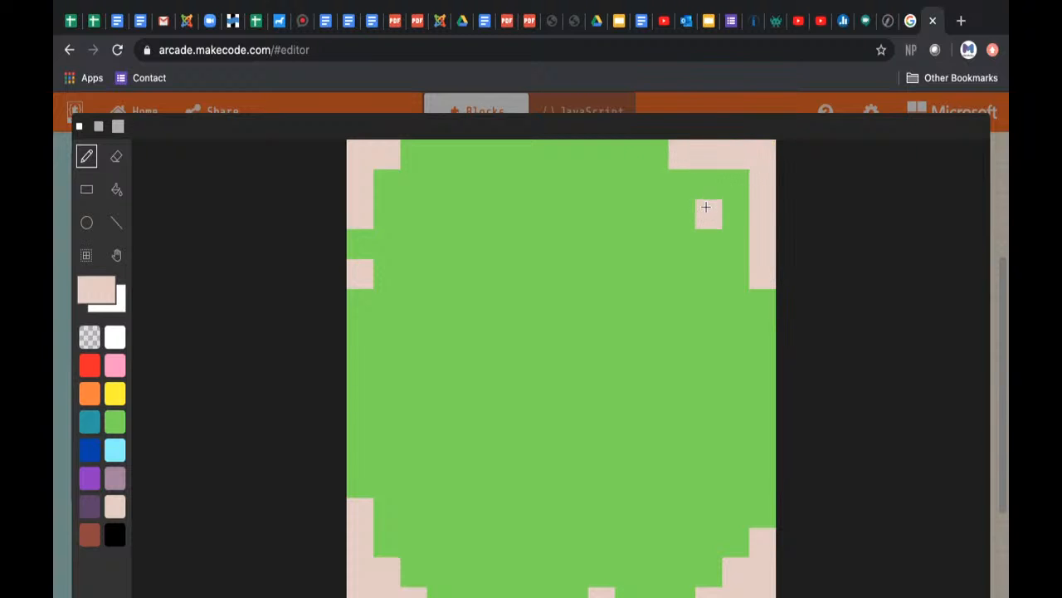
{"action": "left_click", "coordinate": [775, 422]}
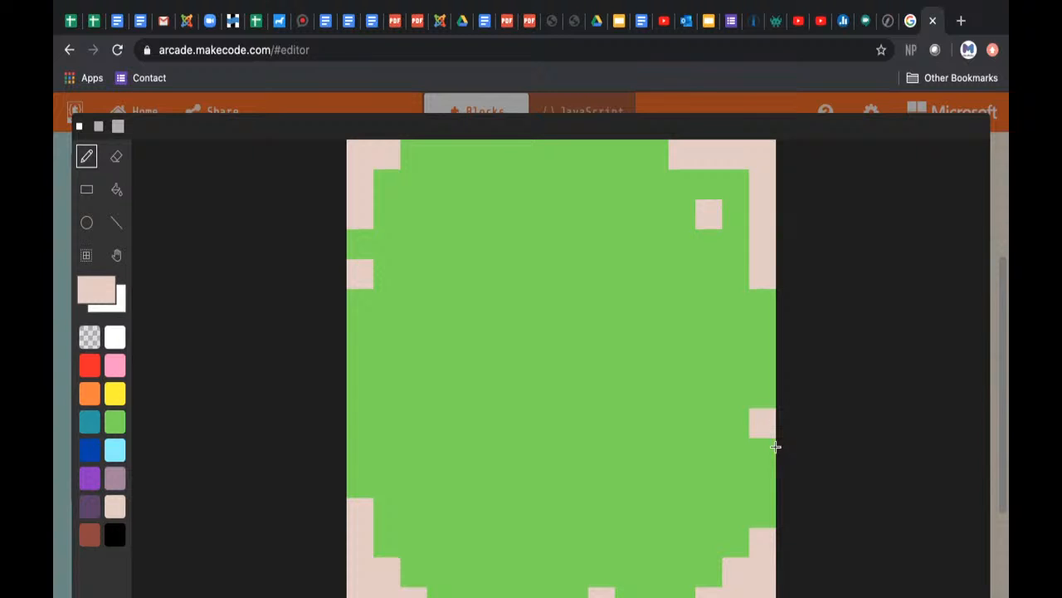
{"action": "left_click", "coordinate": [771, 481]}
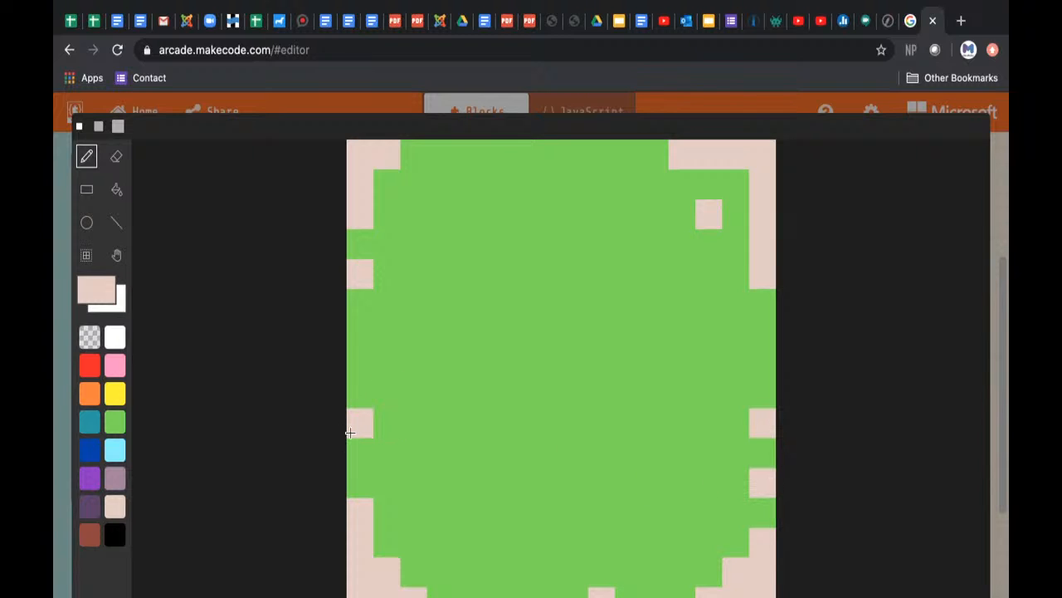
{"action": "left_click", "coordinate": [356, 435]}
{"action": "left_click", "coordinate": [466, 214]}
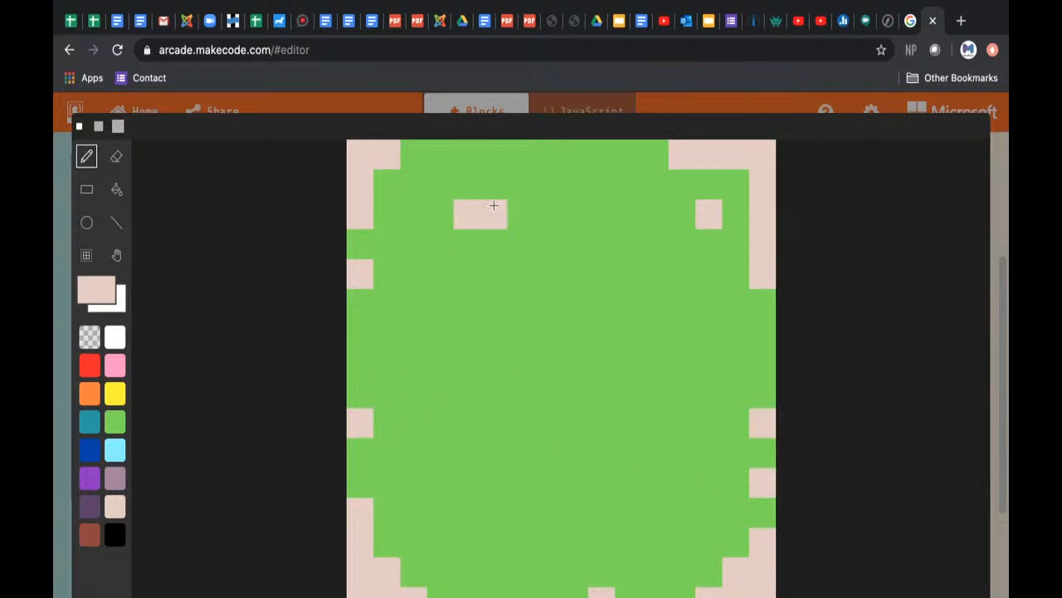
{"action": "left_click", "coordinate": [494, 224]}
{"action": "left_click", "coordinate": [481, 241]}
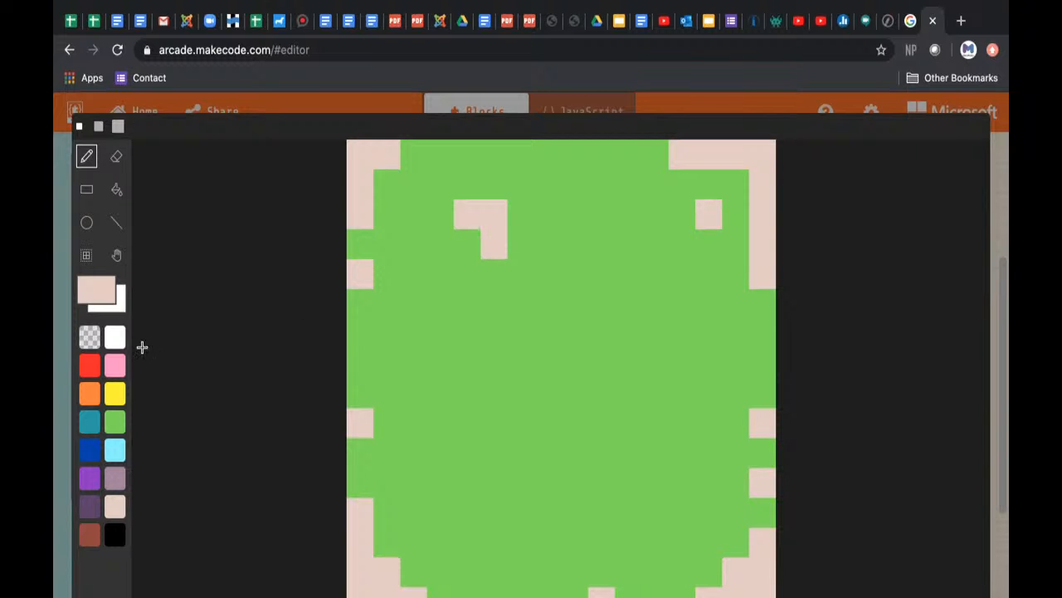
Step: Add one white pixel in the tile's upper-right corner and another on the inner edge of its lower-left corner
{"action": "left_click", "coordinate": [114, 336]}
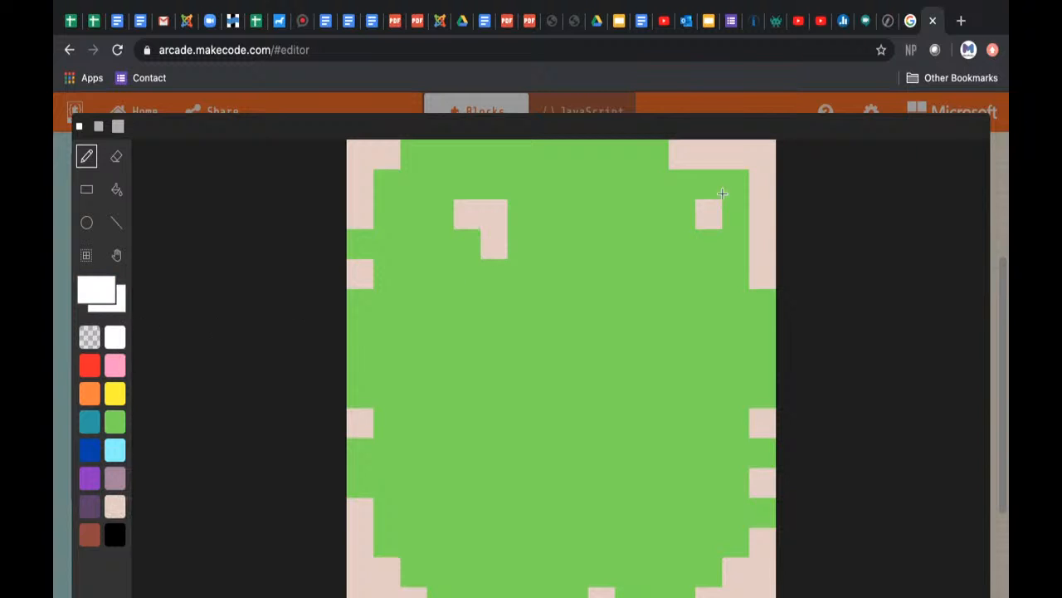
{"action": "left_click", "coordinate": [761, 154]}
{"action": "left_click", "coordinate": [387, 571]}
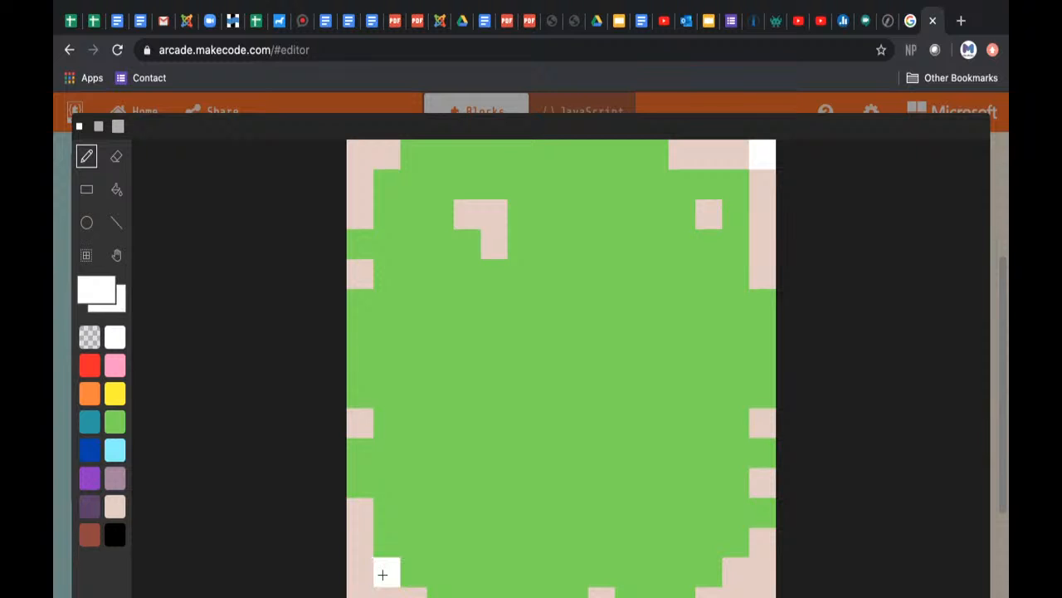
Step: Shade the green tile's lower edge with teal pixels in the bottom row and two single ones in the row above
{"action": "left_click", "coordinate": [90, 426]}
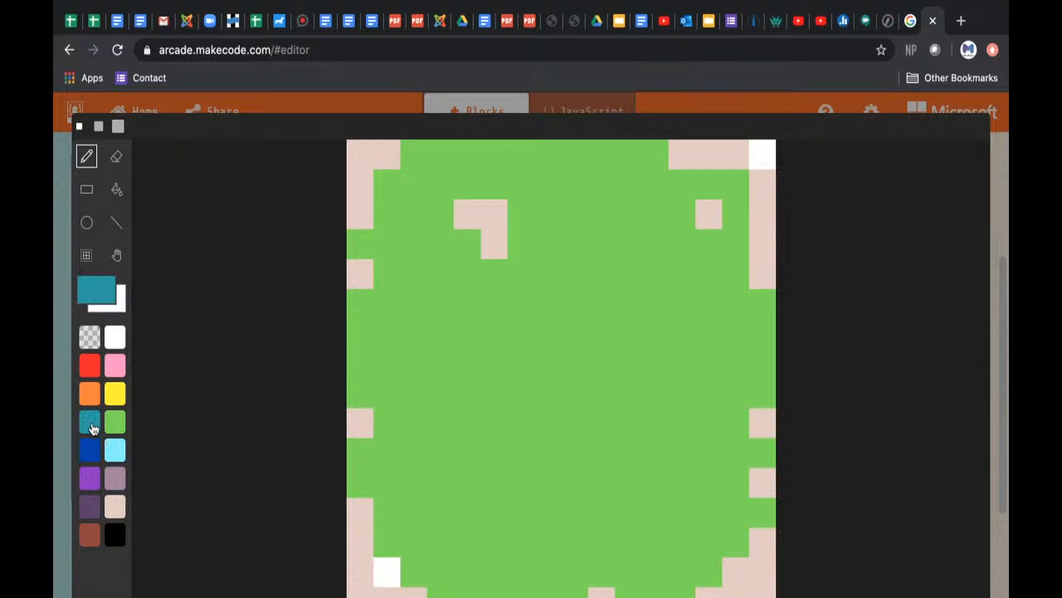
{"action": "left_click_drag", "start_coordinate": [445, 593], "coordinate": [476, 595]}
{"action": "left_click", "coordinate": [520, 571]}
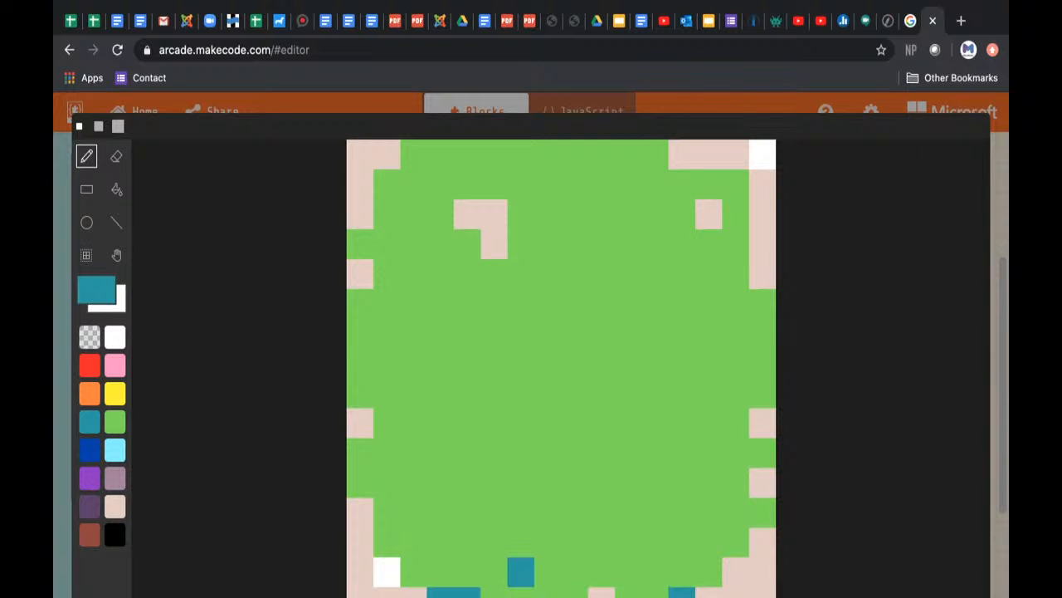
{"action": "left_click_drag", "start_coordinate": [683, 592], "coordinate": [656, 592]}
{"action": "left_click", "coordinate": [628, 592]}
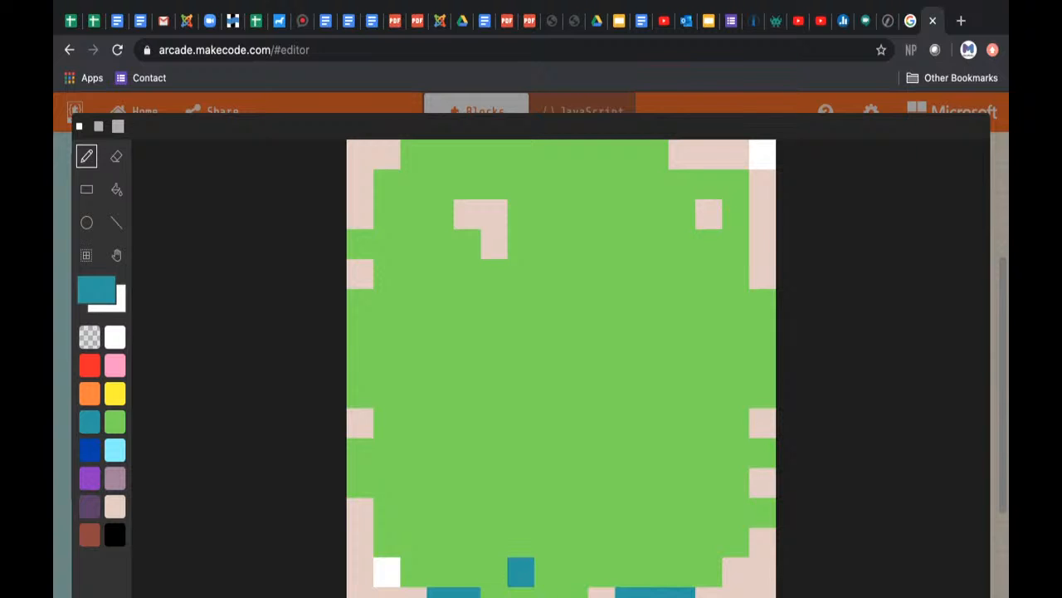
{"action": "left_click", "coordinate": [708, 571]}
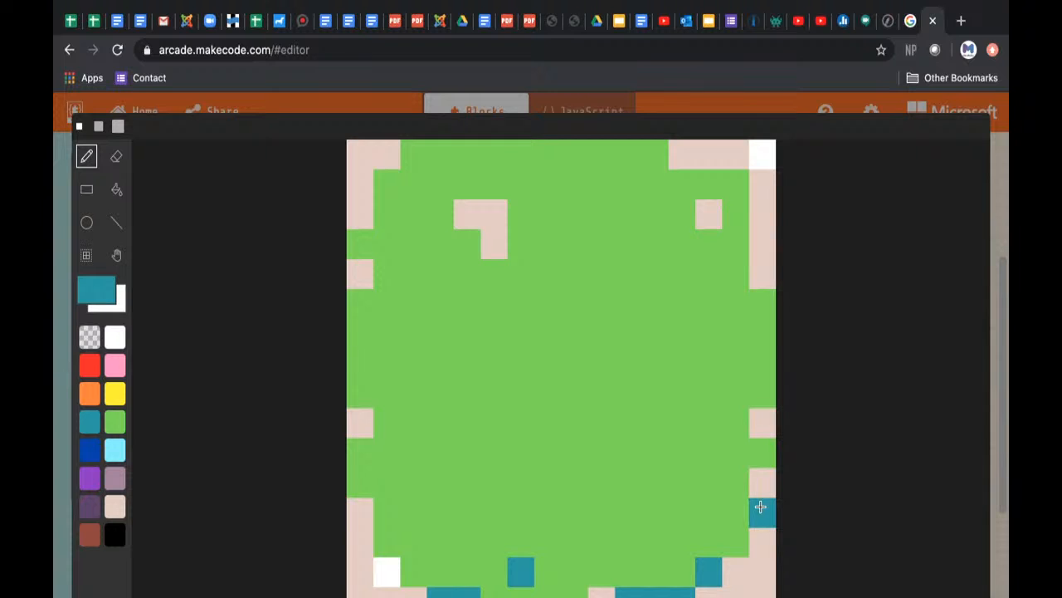
Step: Add teal shading pixels along the tile's right edge, beneath both inner beige patches, and one alone near the left edge
{"action": "left_click", "coordinate": [761, 393]}
{"action": "left_click", "coordinate": [735, 422]}
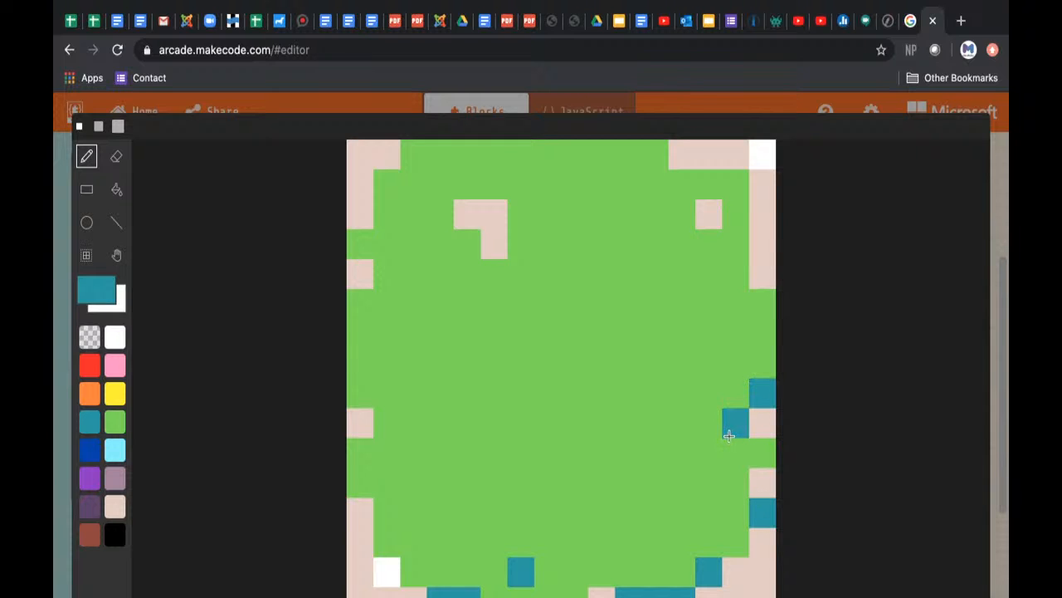
{"action": "left_click", "coordinate": [735, 482]}
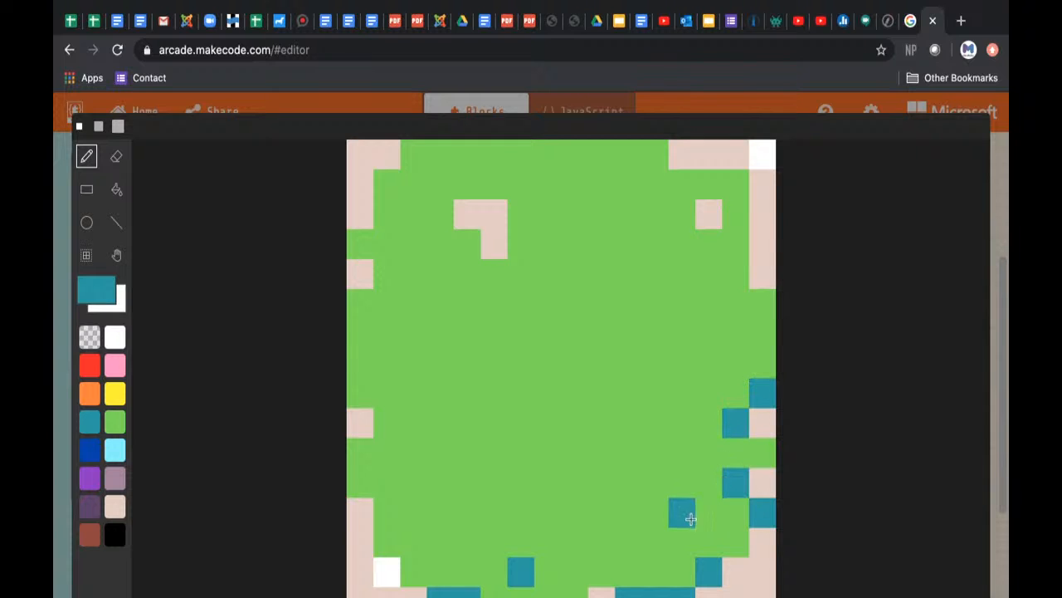
{"action": "left_click", "coordinate": [707, 512]}
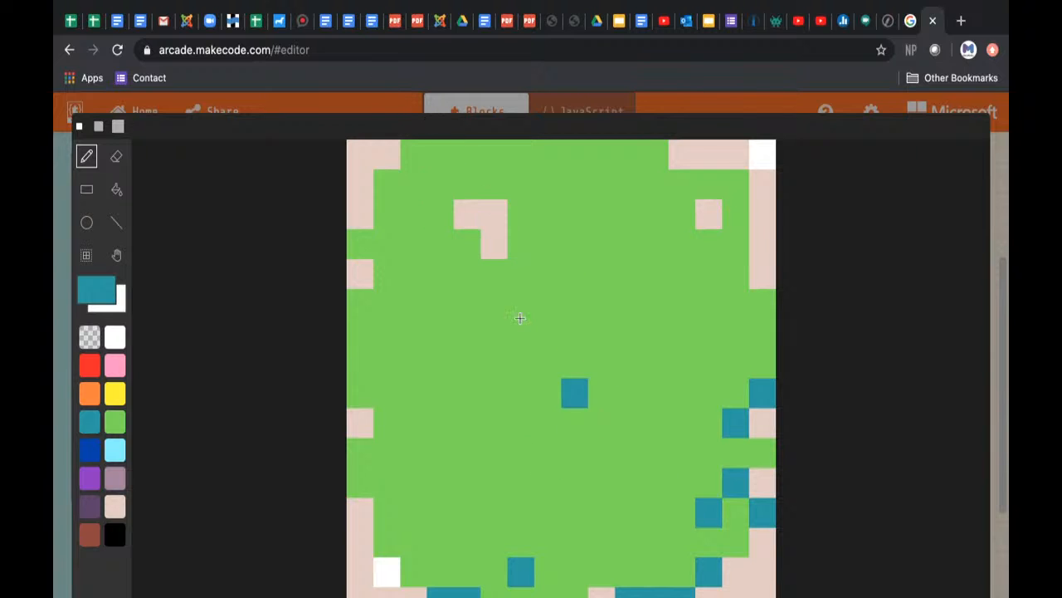
{"action": "left_click", "coordinate": [469, 246]}
{"action": "left_click", "coordinate": [490, 272]}
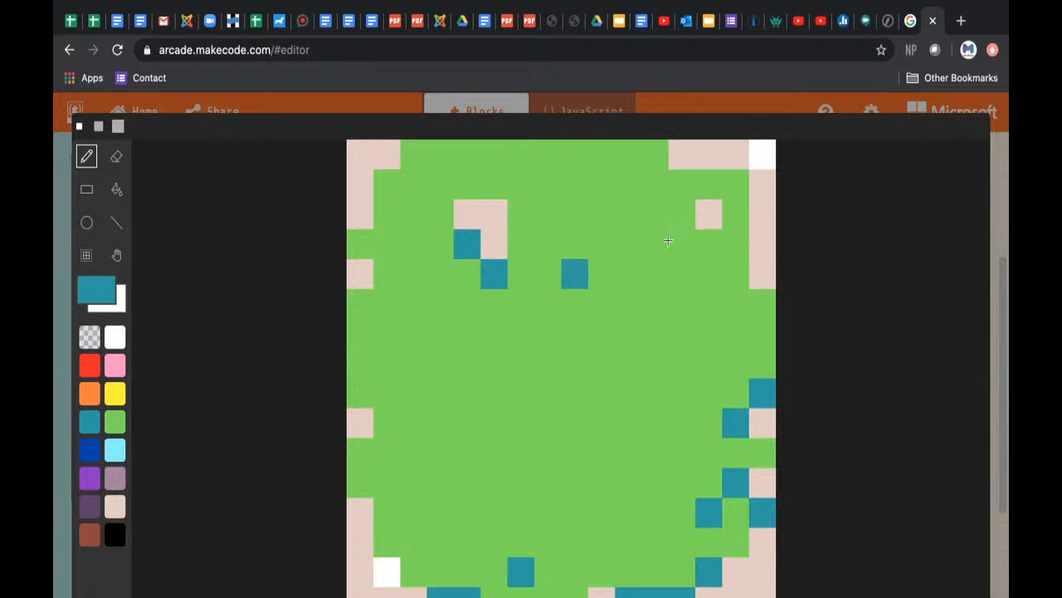
{"action": "left_click", "coordinate": [709, 244]}
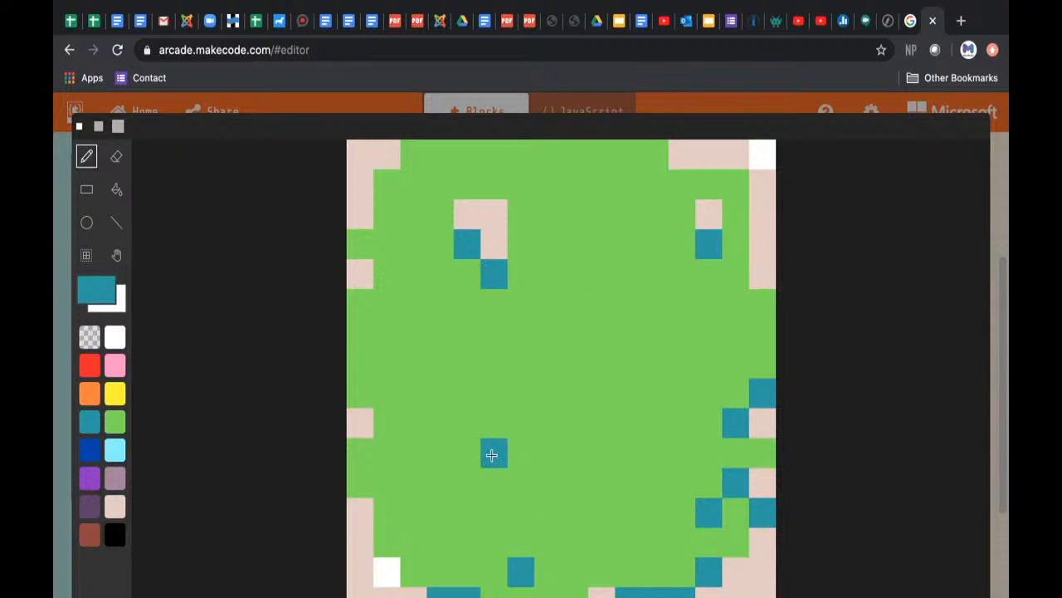
{"action": "left_click", "coordinate": [413, 395]}
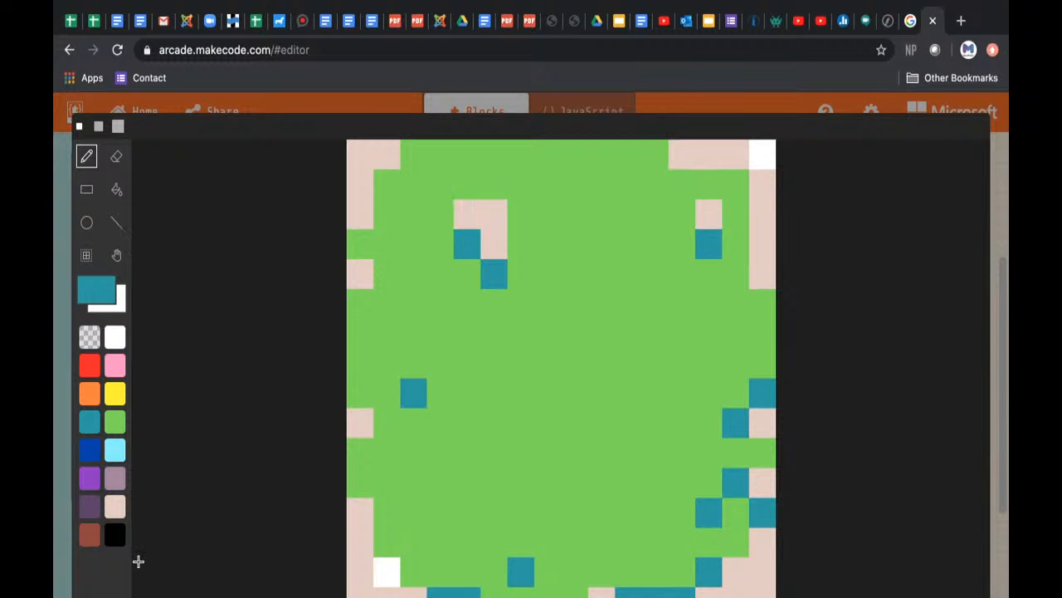
Step: Save the green bush tile and place it in the corridor above the teal strip, the upper-right wall gap and the right-hand corridor
{"action": "left_click", "coordinate": [951, 596]}
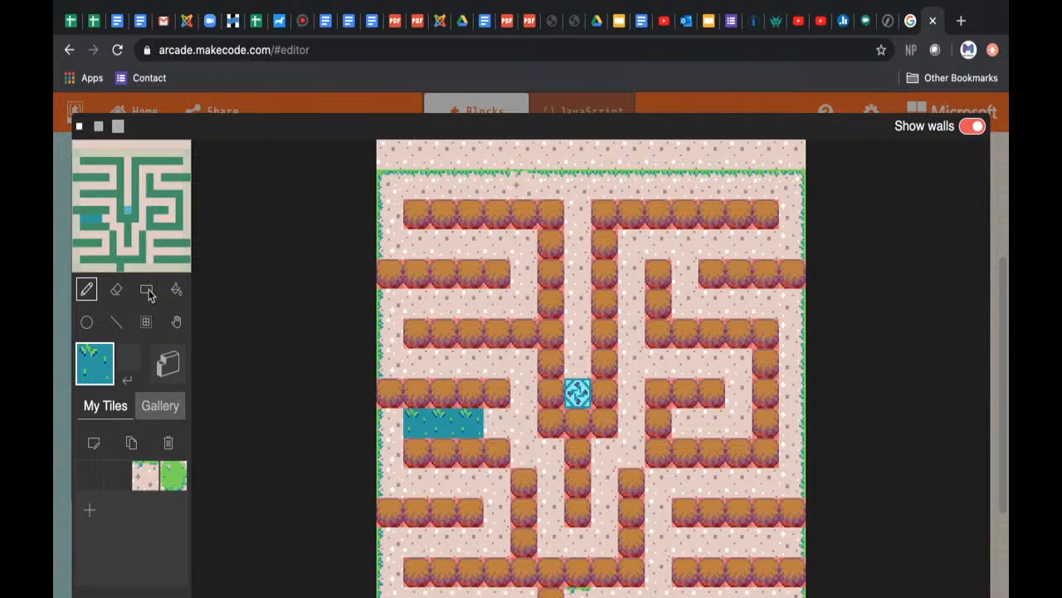
{"action": "left_click", "coordinate": [174, 476]}
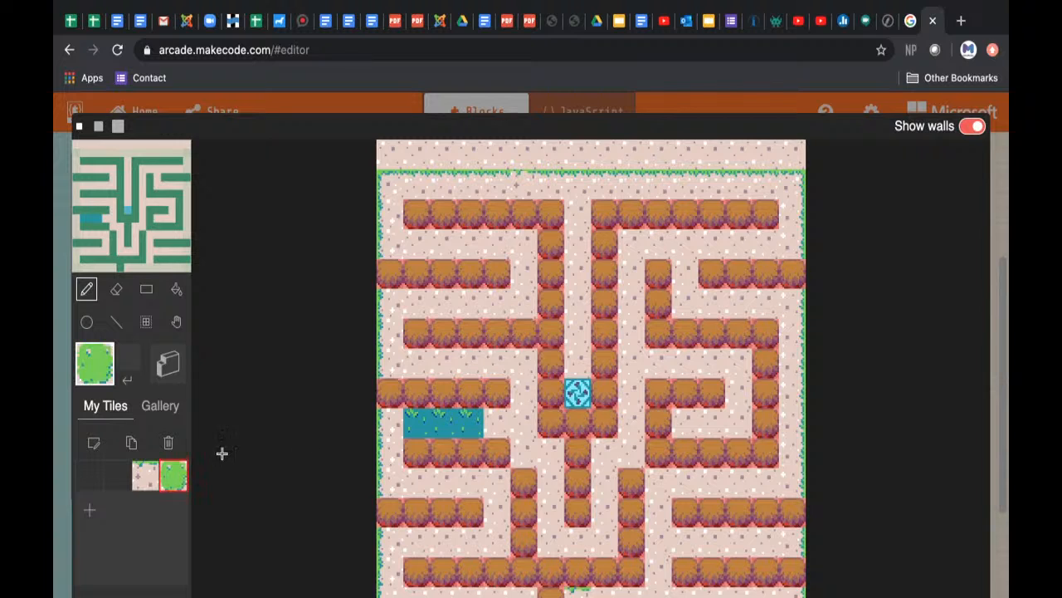
{"action": "left_click", "coordinate": [455, 358]}
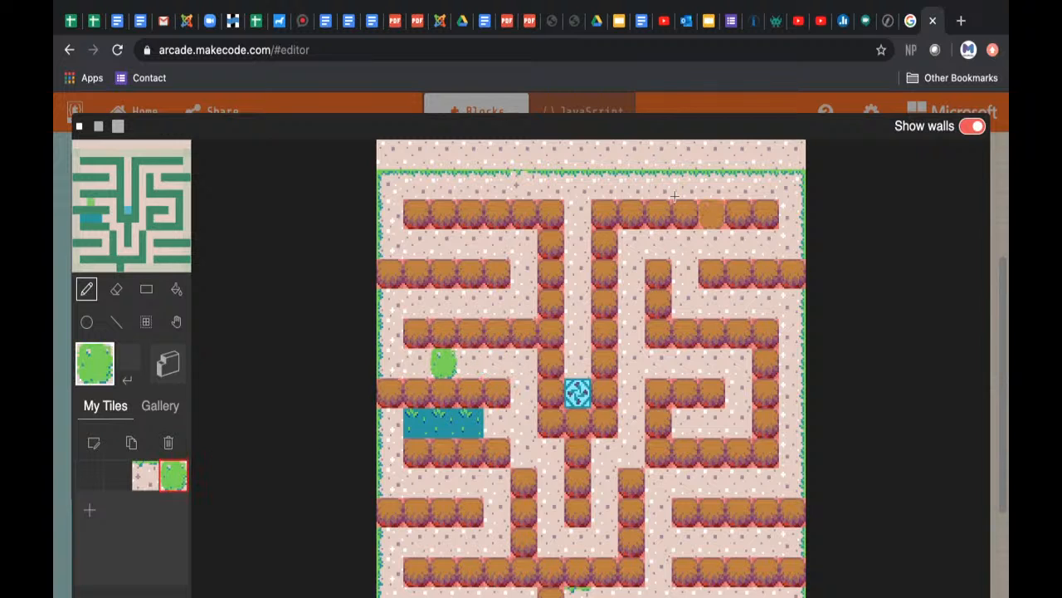
{"action": "left_click", "coordinate": [685, 274]}
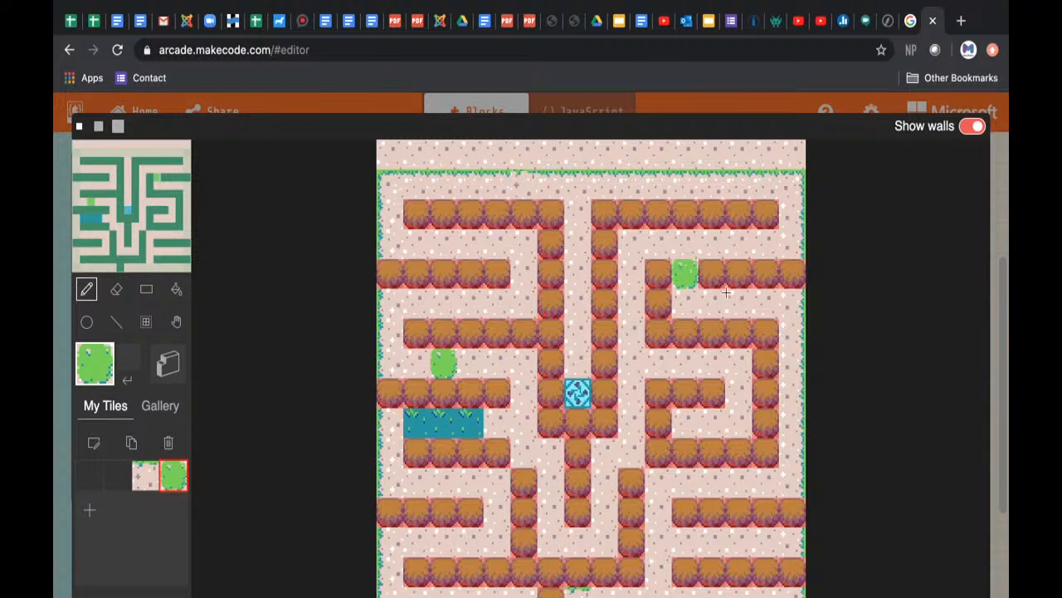
{"action": "left_click", "coordinate": [738, 365]}
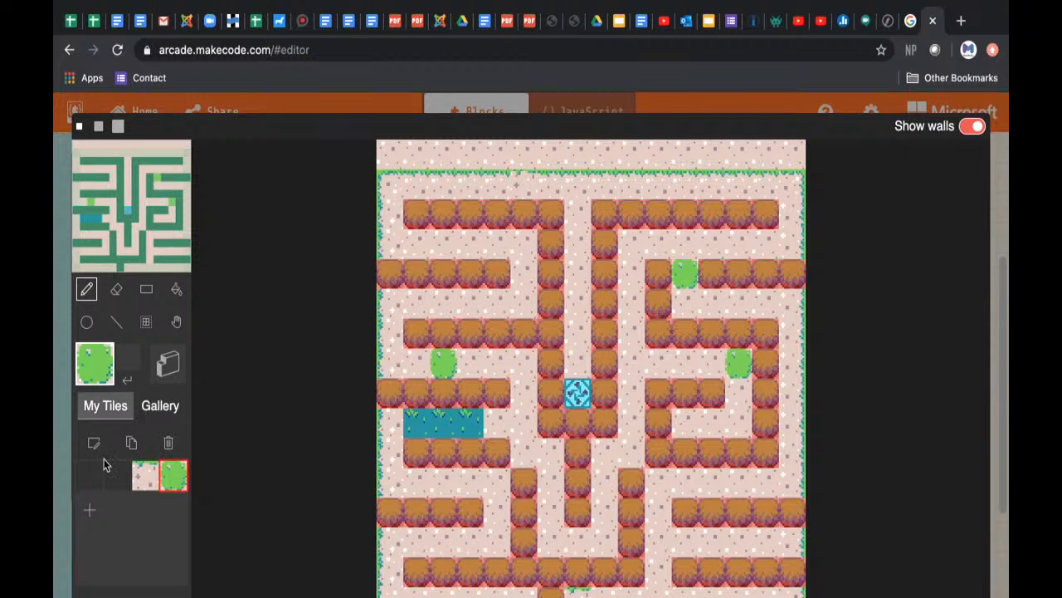
Step: Create a new blank custom tile and open it for editing
{"action": "left_click", "coordinate": [87, 512]}
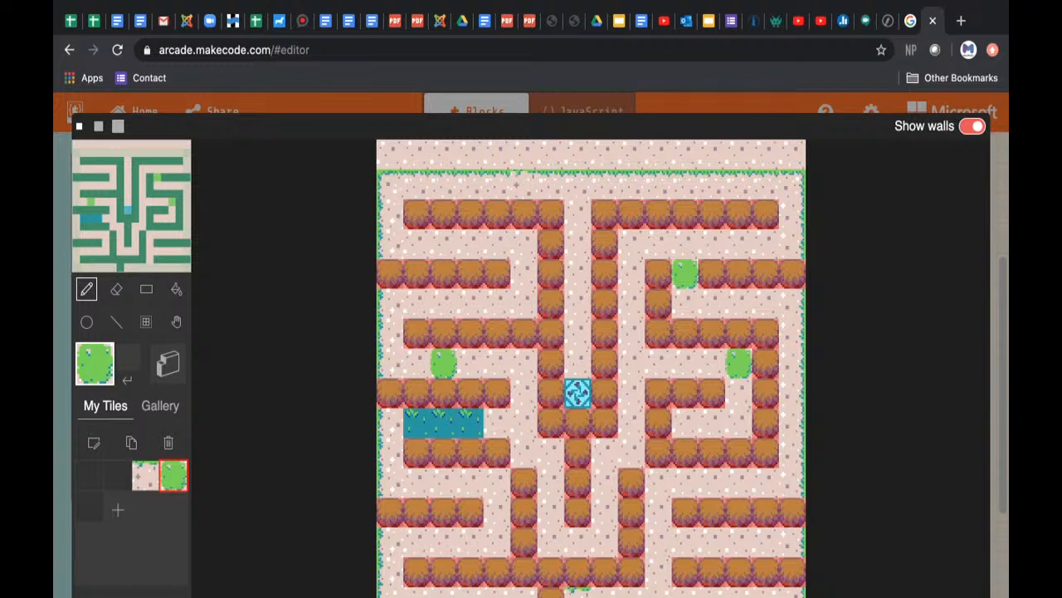
{"action": "left_click", "coordinate": [86, 504]}
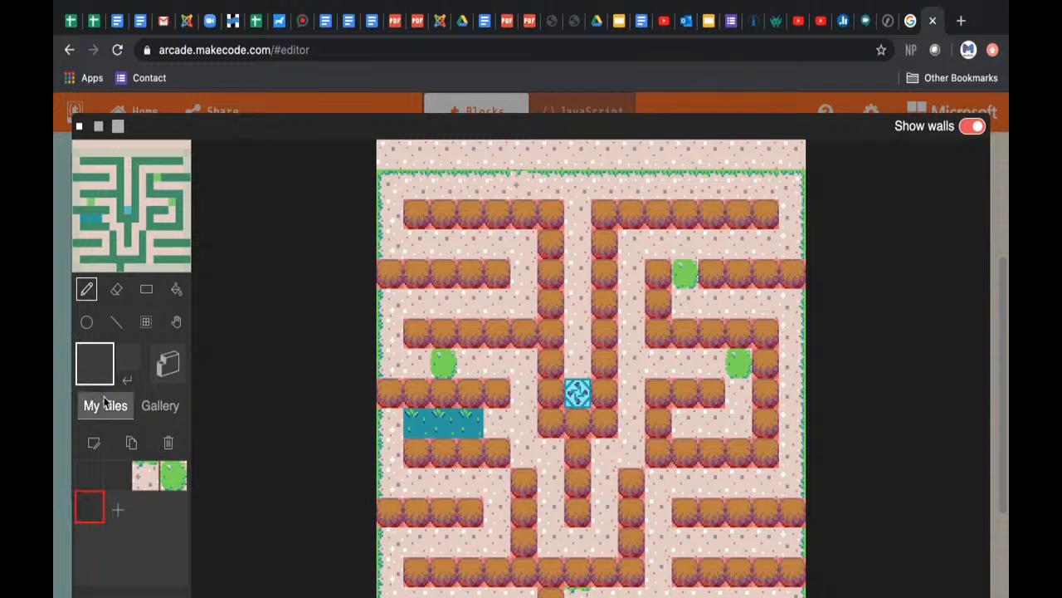
{"action": "left_click", "coordinate": [93, 443]}
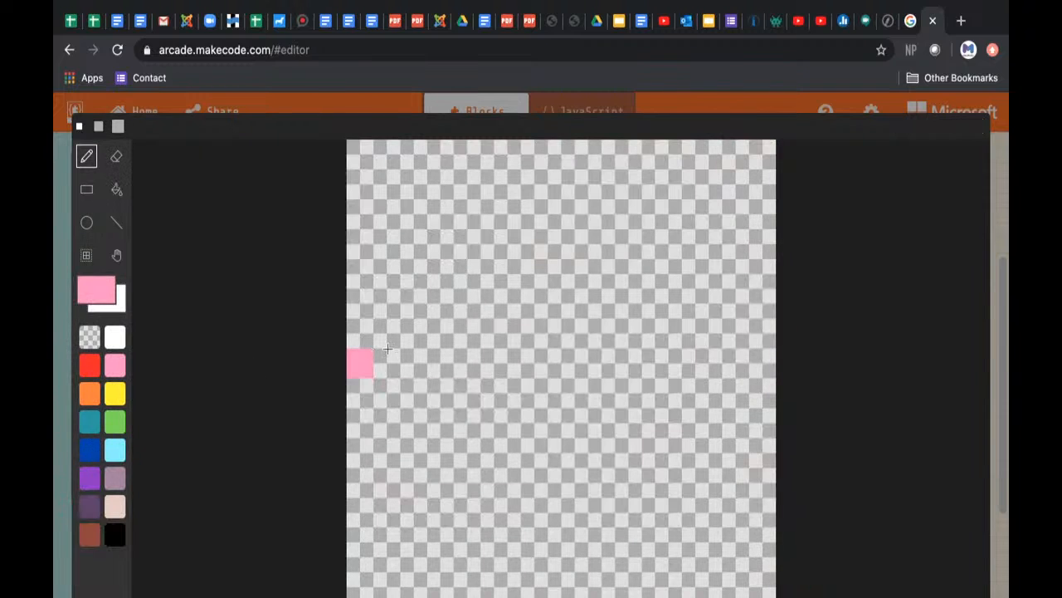
Step: Draw green grass along the tile's bottom row, with a stepped tuft near the left and single raised pixels right of centre and at the right edge
{"action": "left_click", "coordinate": [115, 426]}
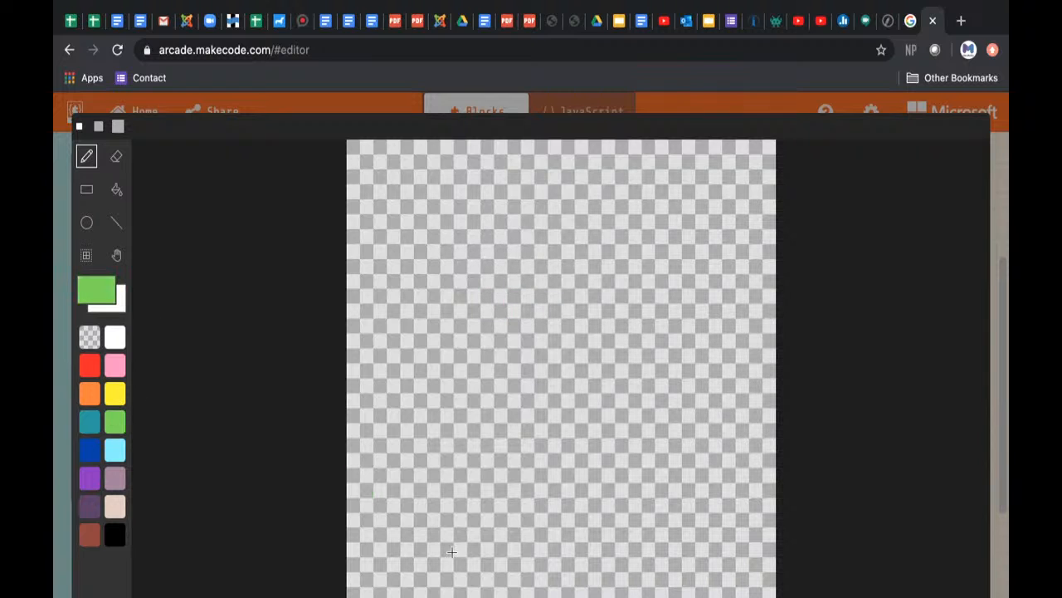
{"action": "left_click_drag", "start_coordinate": [349, 593], "coordinate": [442, 594]}
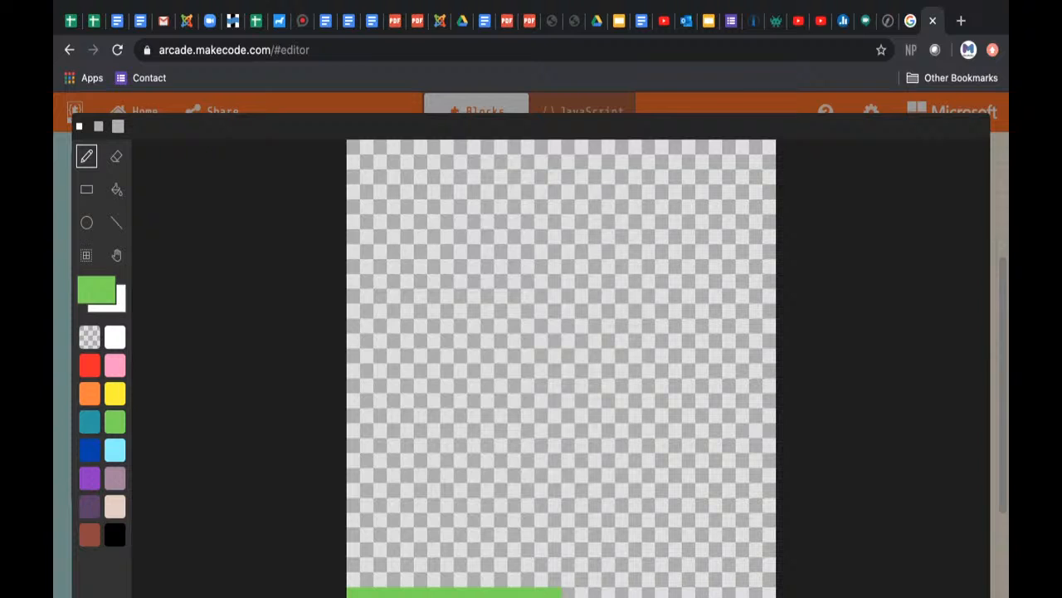
{"action": "left_click_drag", "start_coordinate": [615, 593], "coordinate": [755, 594]}
{"action": "left_click", "coordinate": [629, 569]}
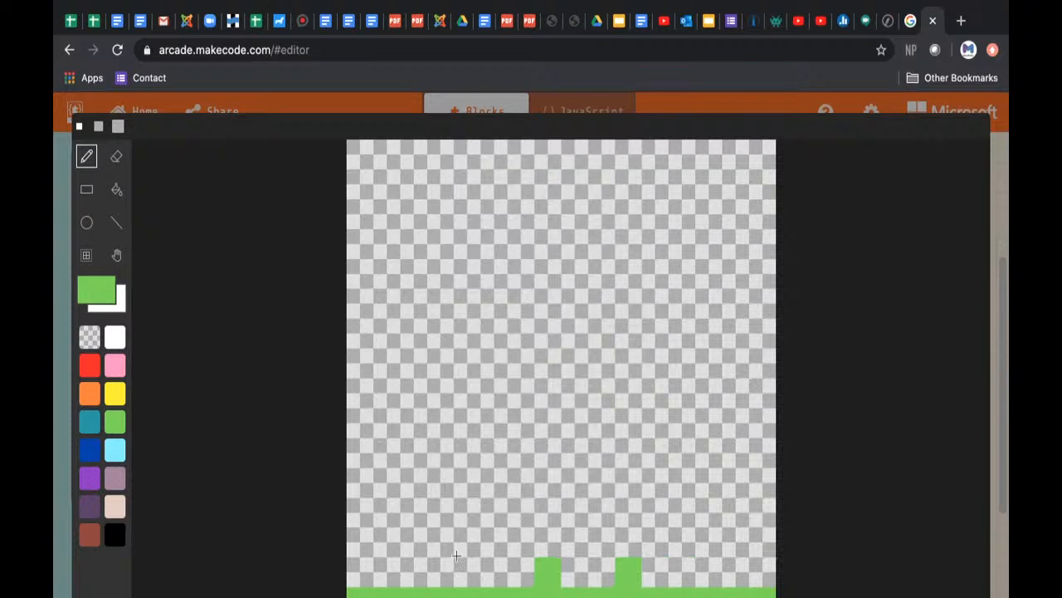
{"action": "mouse_move", "coordinate": [449, 561]}
{"action": "left_mouse_down"}
{"action": "mouse_move", "coordinate": [419, 552]}
{"action": "mouse_move", "coordinate": [386, 583]}
{"action": "left_mouse_up"}
{"action": "left_click", "coordinate": [751, 577]}
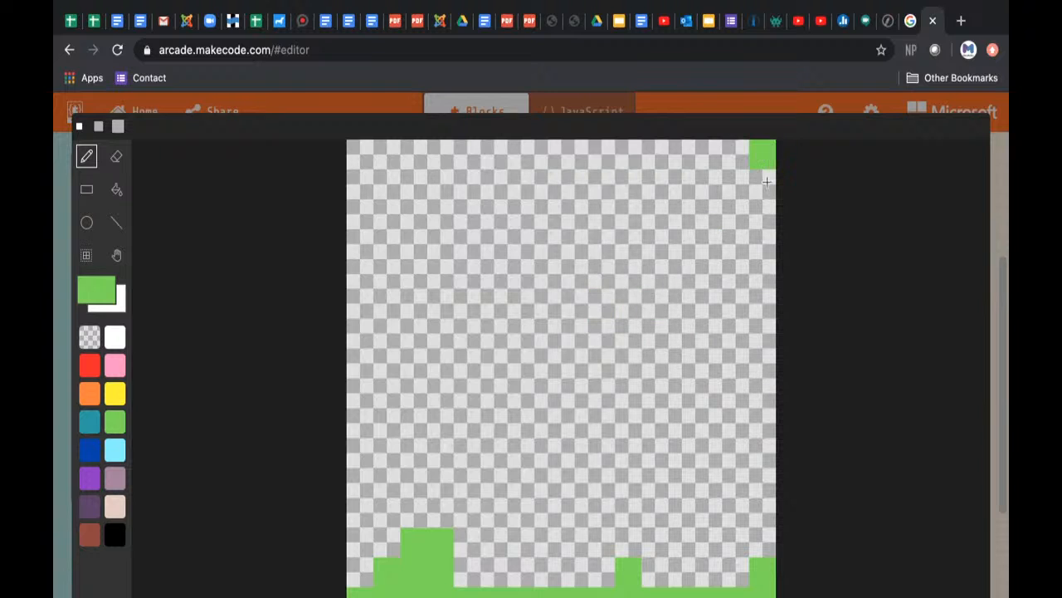
Step: Draw a one-pixel beige border down both sides and across the top of the tile, above the grass
{"action": "left_click", "coordinate": [117, 508]}
{"action": "left_click_drag", "start_coordinate": [774, 151], "coordinate": [764, 537]}
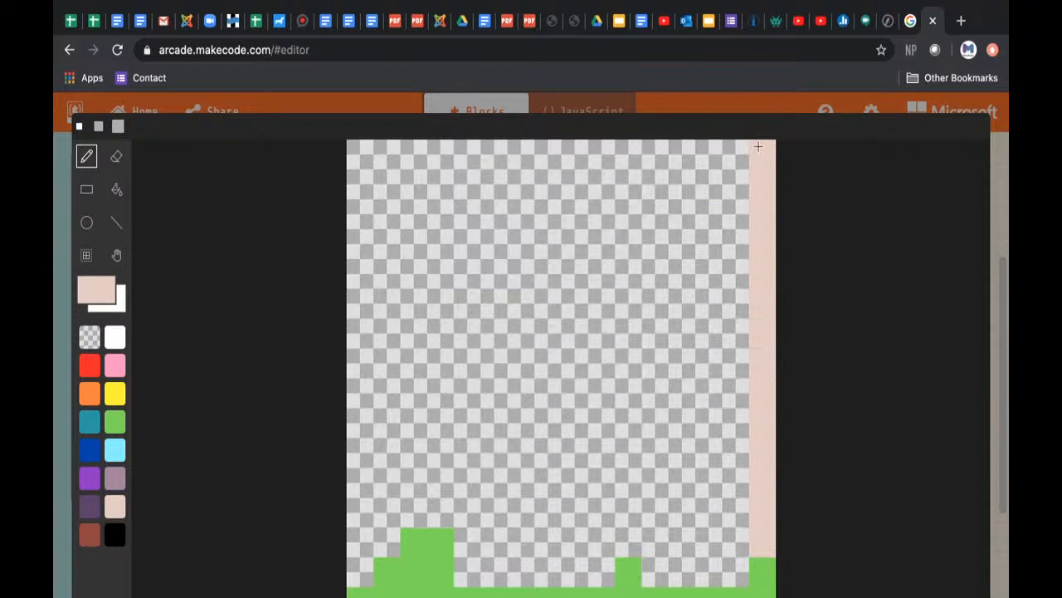
{"action": "mouse_move", "coordinate": [752, 149]}
{"action": "left_mouse_down"}
{"action": "mouse_move", "coordinate": [357, 148]}
{"action": "mouse_move", "coordinate": [355, 564]}
{"action": "left_mouse_up"}
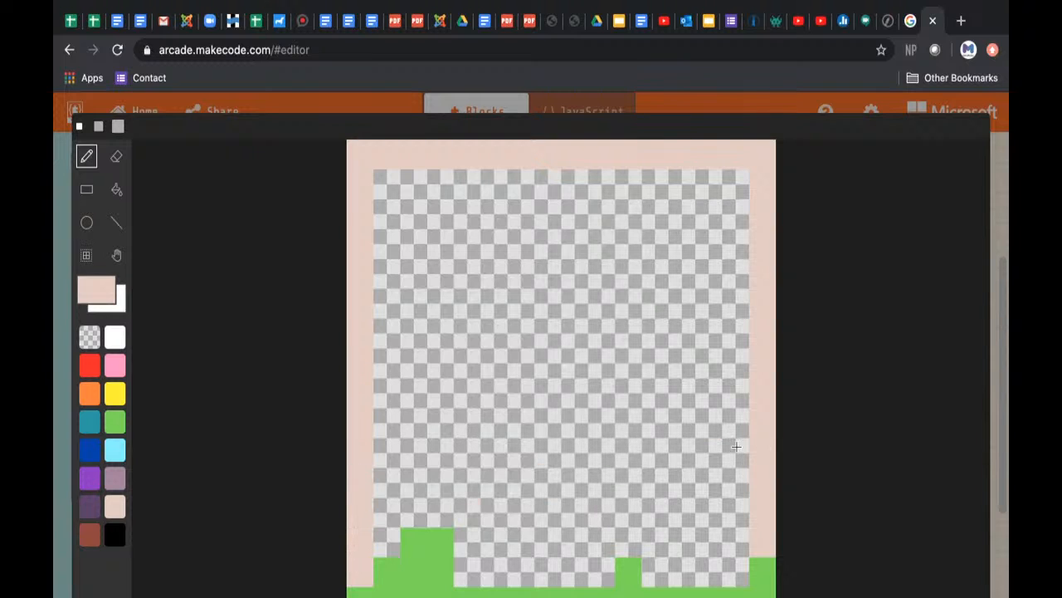
Step: Shade the grass with teal between and beside the raised tufts, on the left tuft's upper-right pixel and in the lower-right corner
{"action": "left_click", "coordinate": [97, 421]}
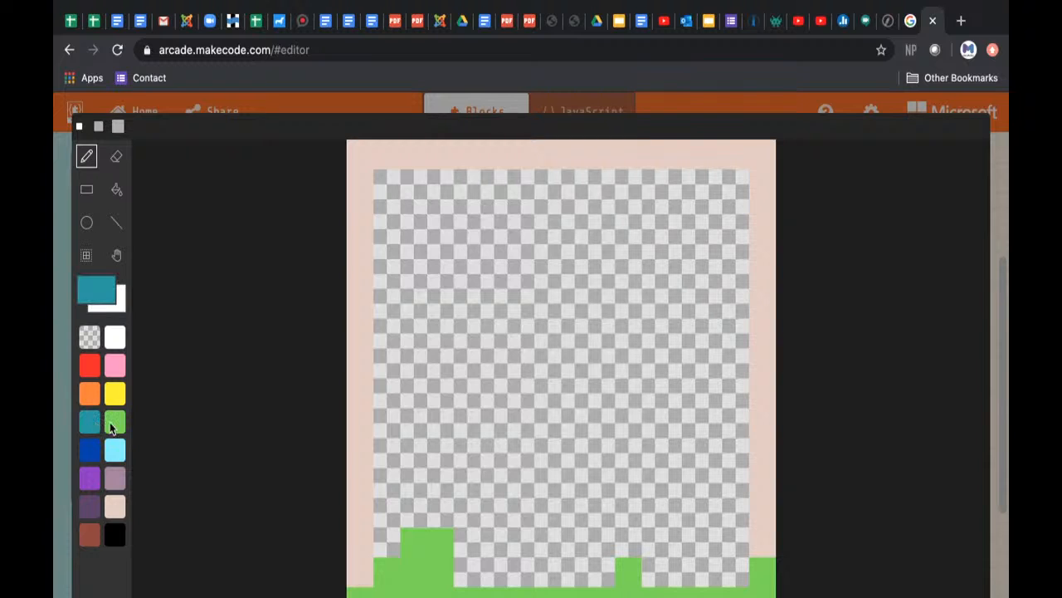
{"action": "left_click", "coordinate": [433, 547]}
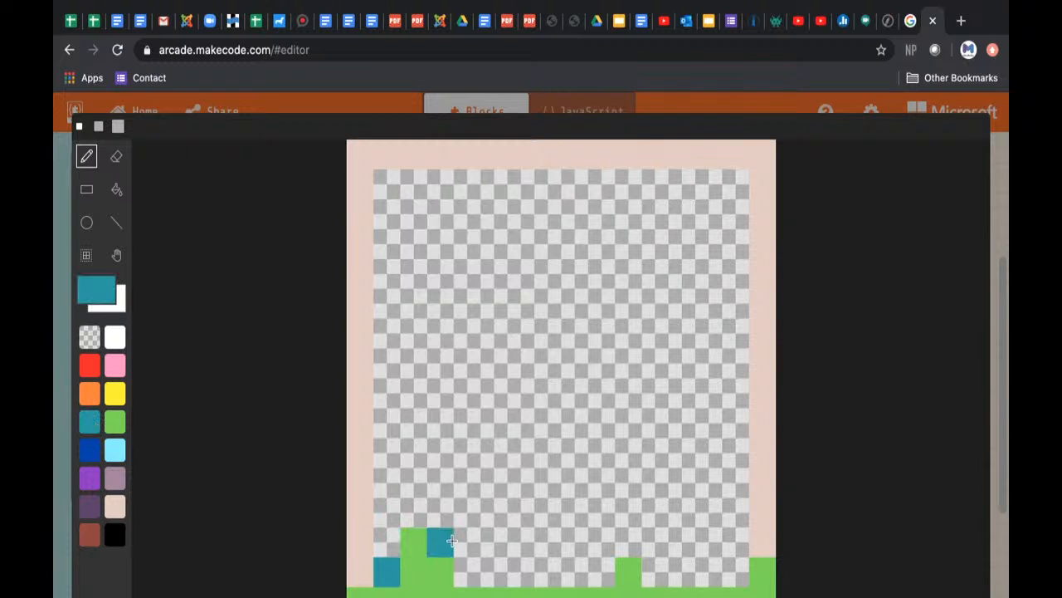
{"action": "left_click", "coordinate": [470, 573]}
{"action": "left_click_drag", "start_coordinate": [479, 581], "coordinate": [722, 578]}
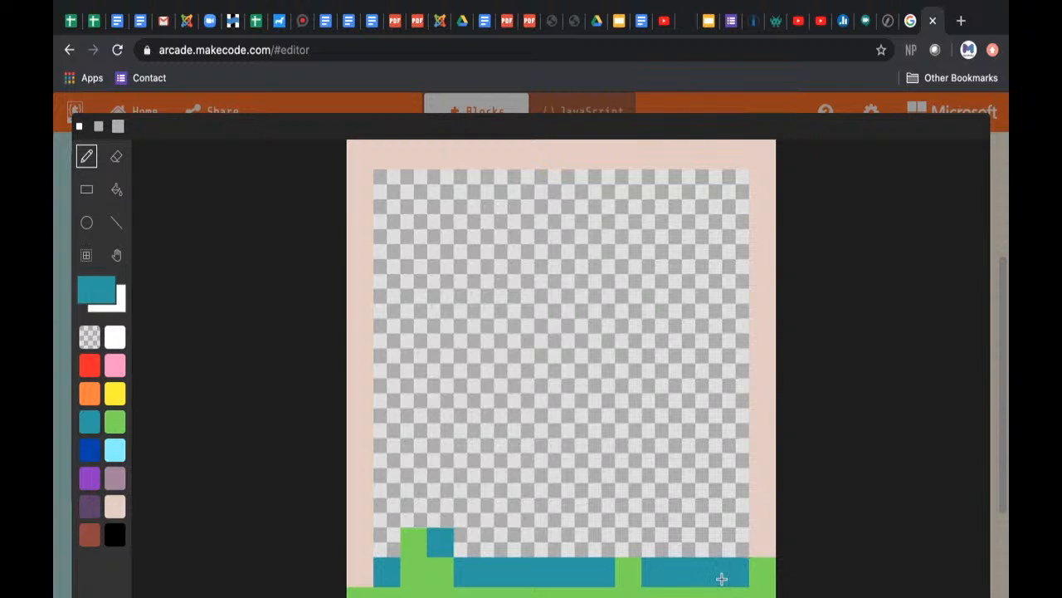
{"action": "left_click", "coordinate": [762, 592]}
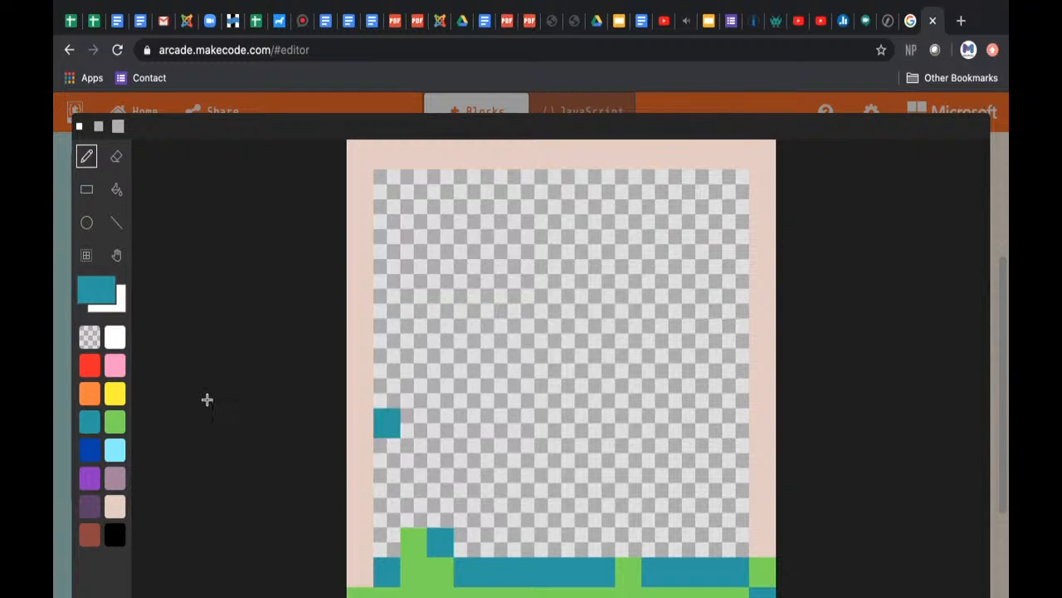
Step: Fill the empty area inside the beige border with dark blue
{"action": "left_click", "coordinate": [96, 454]}
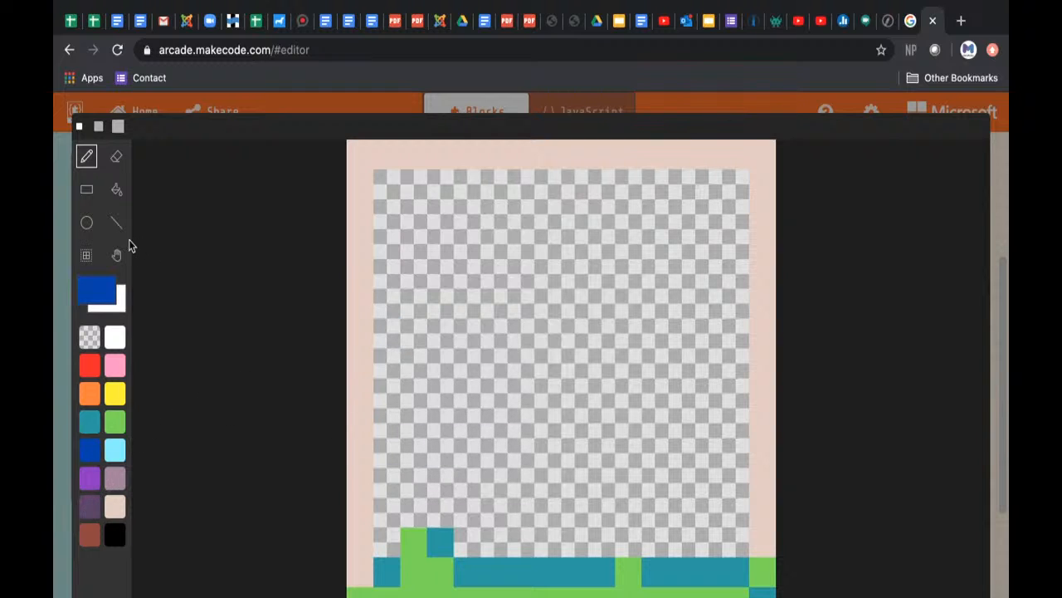
{"action": "left_click", "coordinate": [117, 190]}
{"action": "left_click", "coordinate": [488, 251]}
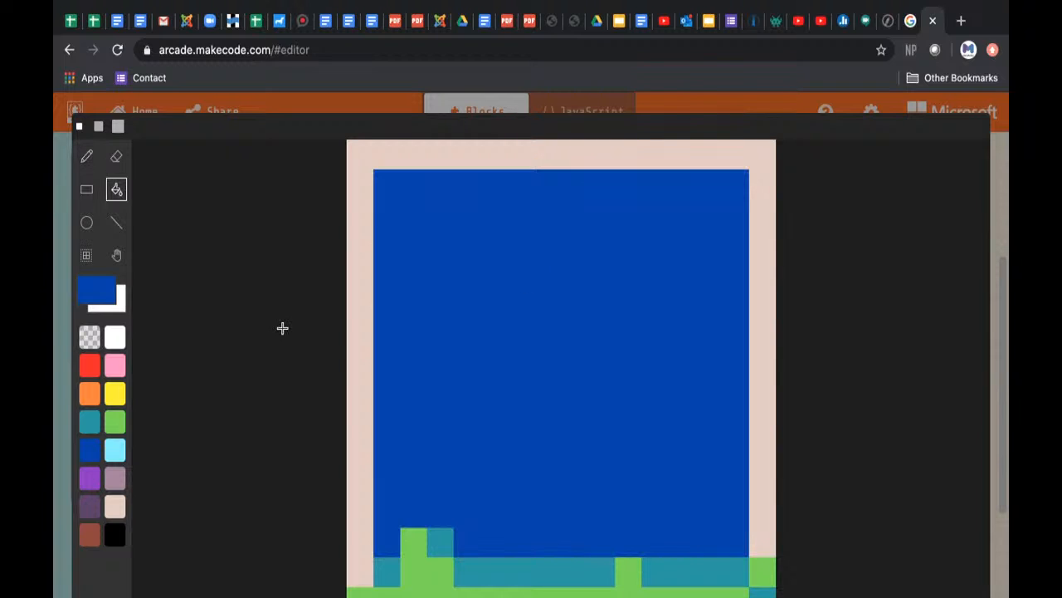
{"action": "left_click", "coordinate": [90, 425]}
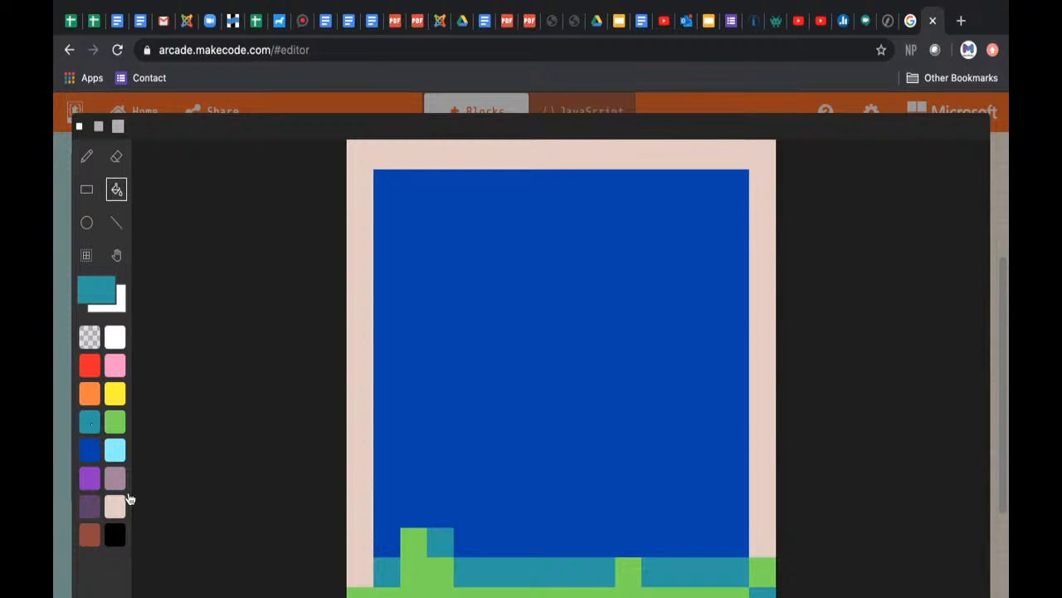
{"action": "left_click", "coordinate": [114, 506]}
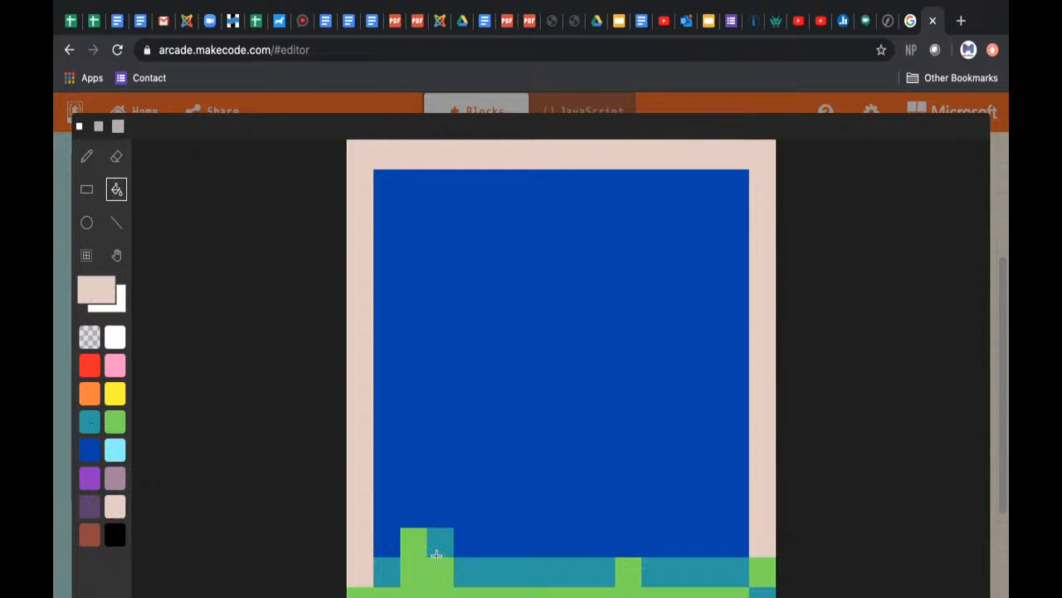
{"action": "left_click", "coordinate": [387, 511]}
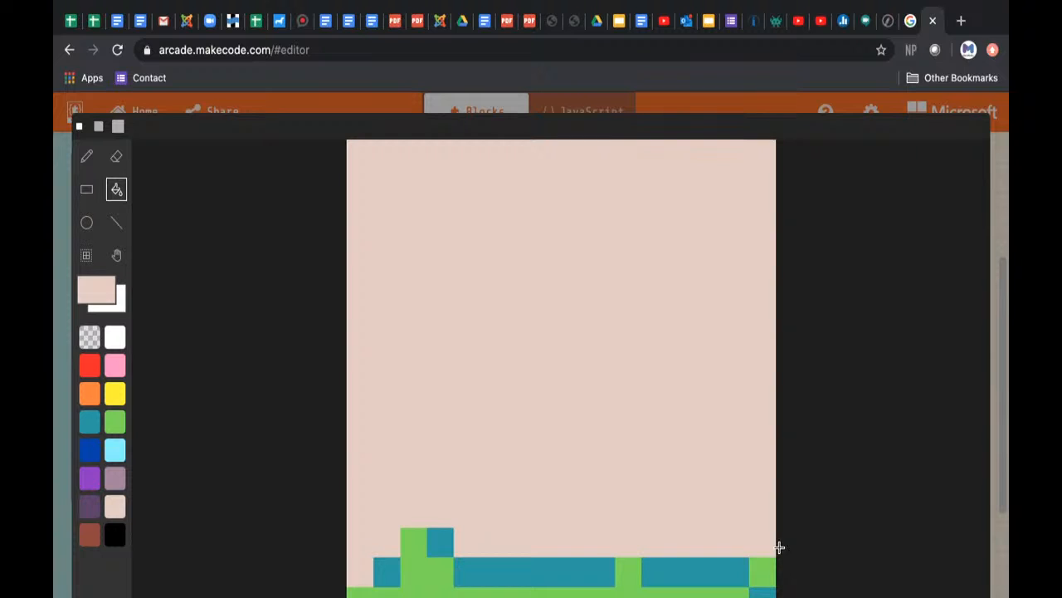
{"action": "key", "text": "ctrl+z"}
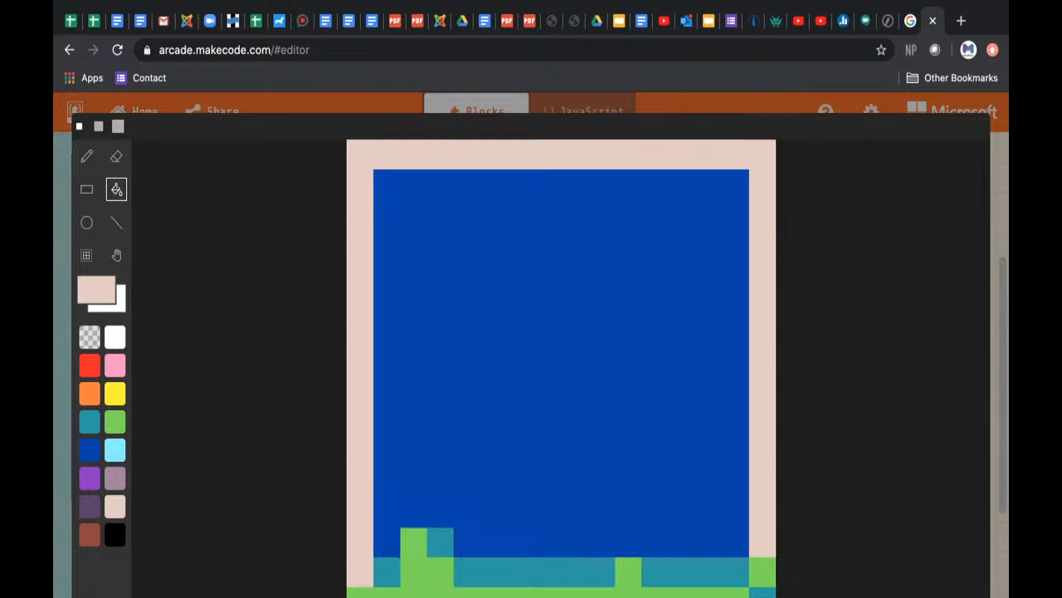
Step: Pencil beige over the blue area's two lowest rows around the grass tuft, and draw a three-row brown band directly above
{"action": "left_click", "coordinate": [87, 156]}
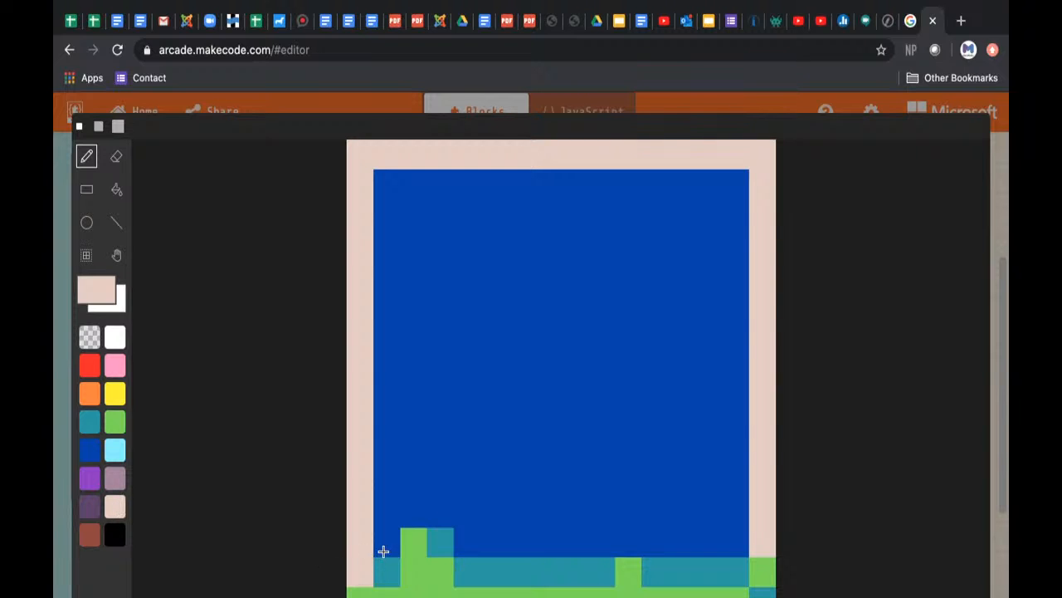
{"action": "mouse_move", "coordinate": [383, 552]}
{"action": "left_mouse_down"}
{"action": "mouse_move", "coordinate": [387, 507]}
{"action": "mouse_move", "coordinate": [607, 515]}
{"action": "mouse_move", "coordinate": [668, 531]}
{"action": "mouse_move", "coordinate": [675, 517]}
{"action": "mouse_move", "coordinate": [718, 512]}
{"action": "mouse_move", "coordinate": [732, 541]}
{"action": "mouse_move", "coordinate": [476, 541]}
{"action": "left_mouse_up"}
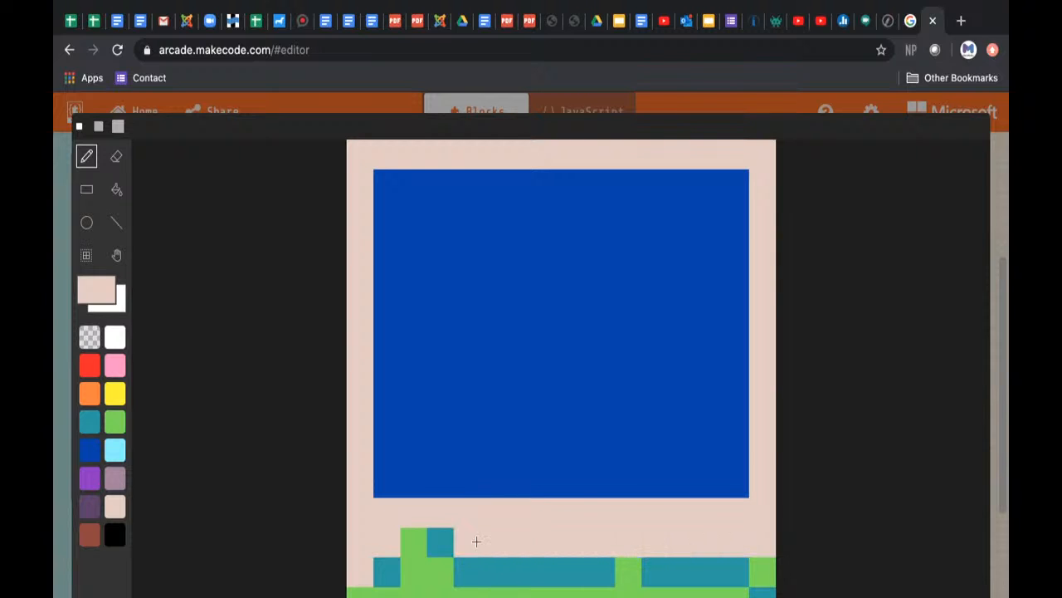
{"action": "left_click", "coordinate": [90, 535]}
{"action": "mouse_move", "coordinate": [389, 487]}
{"action": "left_mouse_down"}
{"action": "mouse_move", "coordinate": [387, 429]}
{"action": "mouse_move", "coordinate": [714, 429]}
{"action": "mouse_move", "coordinate": [727, 450]}
{"action": "mouse_move", "coordinate": [705, 470]}
{"action": "mouse_move", "coordinate": [418, 472]}
{"action": "mouse_move", "coordinate": [424, 453]}
{"action": "mouse_move", "coordinate": [543, 467]}
{"action": "mouse_move", "coordinate": [713, 458]}
{"action": "mouse_move", "coordinate": [588, 446]}
{"action": "left_mouse_up"}
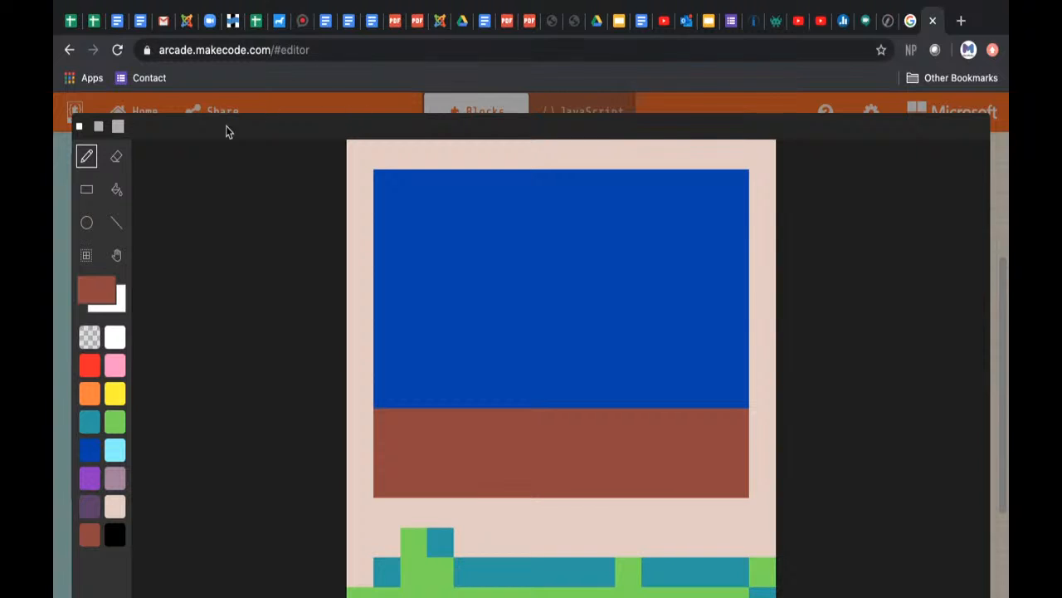
{"action": "left_click", "coordinate": [90, 508]}
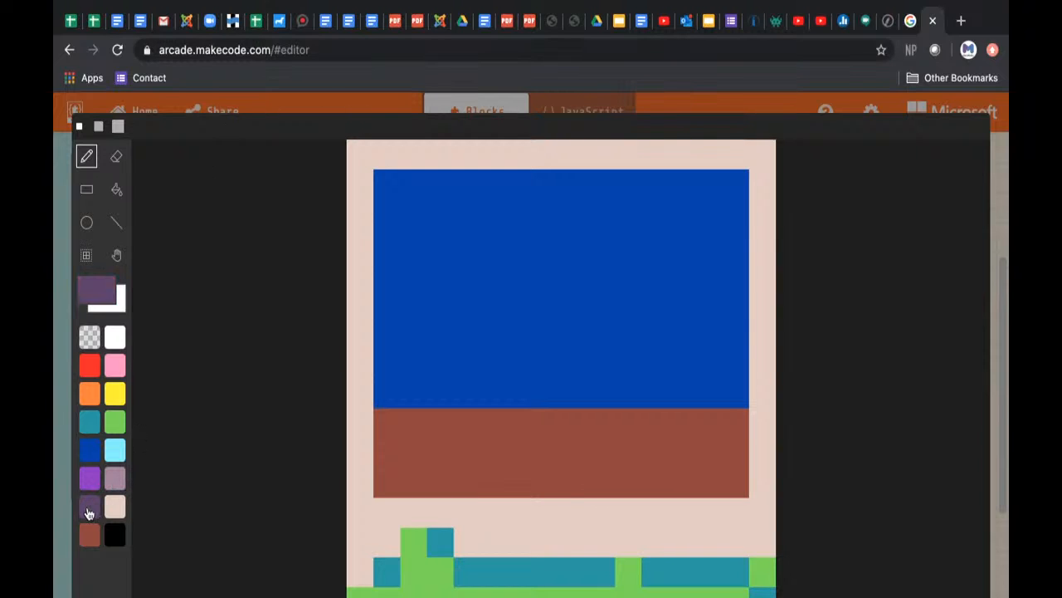
{"action": "left_click", "coordinate": [91, 423]}
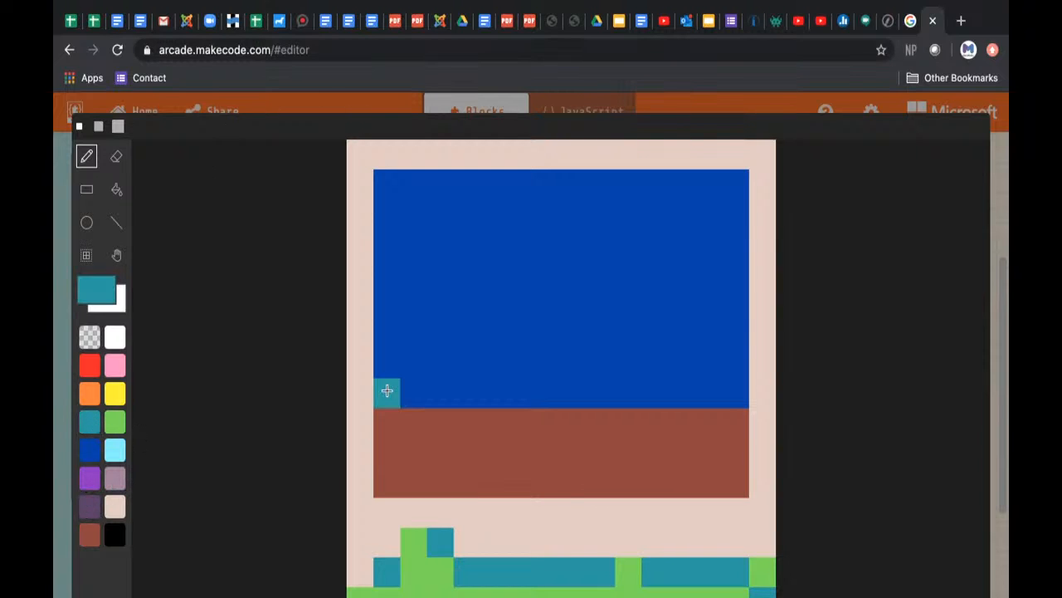
{"action": "left_click", "coordinate": [115, 479]}
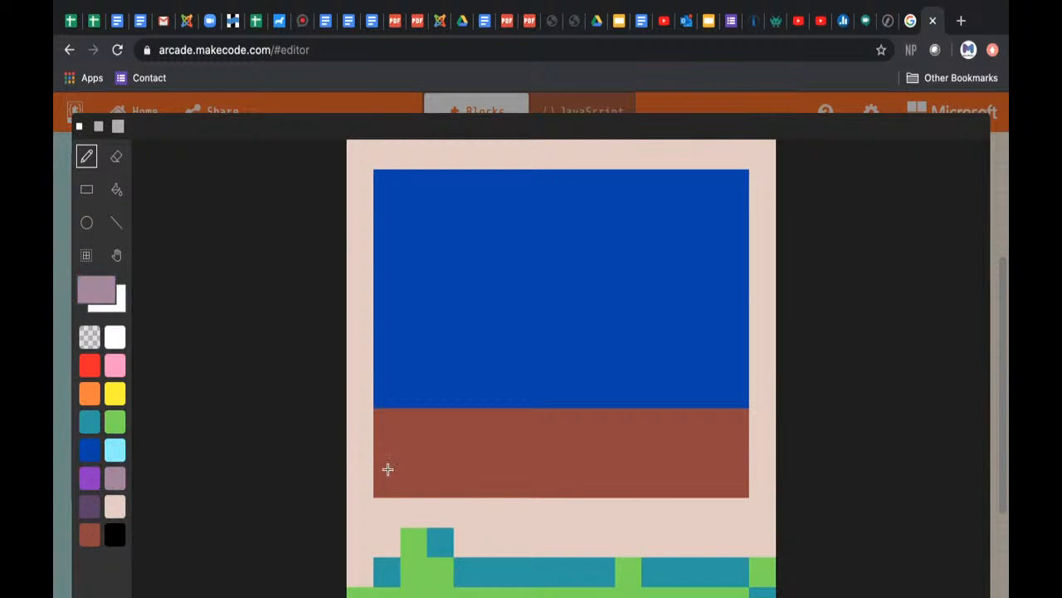
{"action": "mouse_move", "coordinate": [387, 471]}
{"action": "left_mouse_down"}
{"action": "mouse_move", "coordinate": [403, 436]}
{"action": "mouse_move", "coordinate": [574, 443]}
{"action": "mouse_move", "coordinate": [690, 461]}
{"action": "mouse_move", "coordinate": [712, 481]}
{"action": "mouse_move", "coordinate": [609, 463]}
{"action": "left_mouse_up"}
{"action": "left_click_drag", "start_coordinate": [493, 473], "coordinate": [400, 483]}
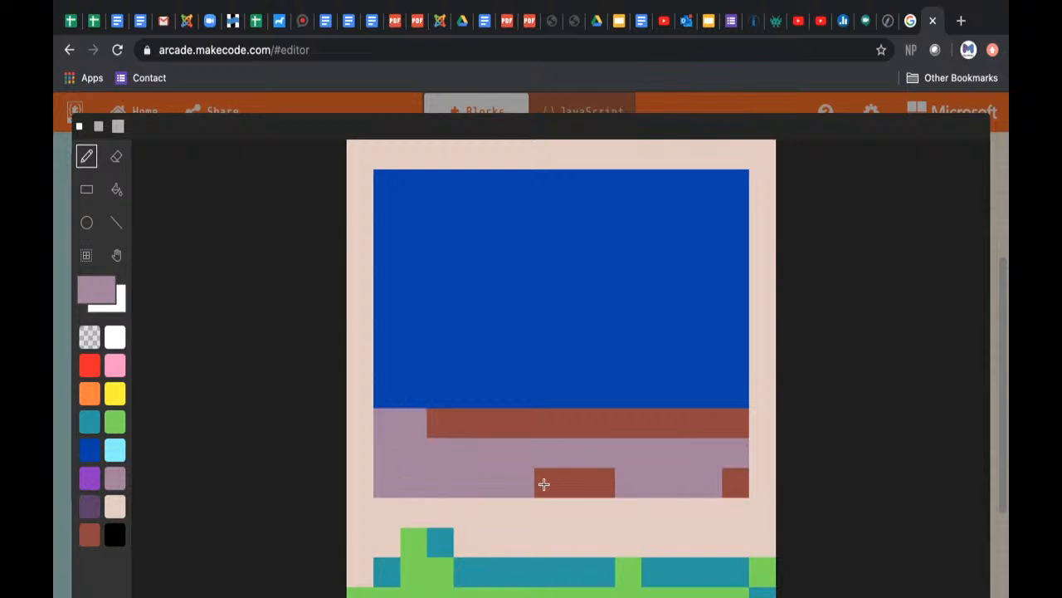
{"action": "mouse_move", "coordinate": [575, 484]}
{"action": "left_mouse_down"}
{"action": "mouse_move", "coordinate": [668, 508]}
{"action": "mouse_move", "coordinate": [694, 489]}
{"action": "left_mouse_up"}
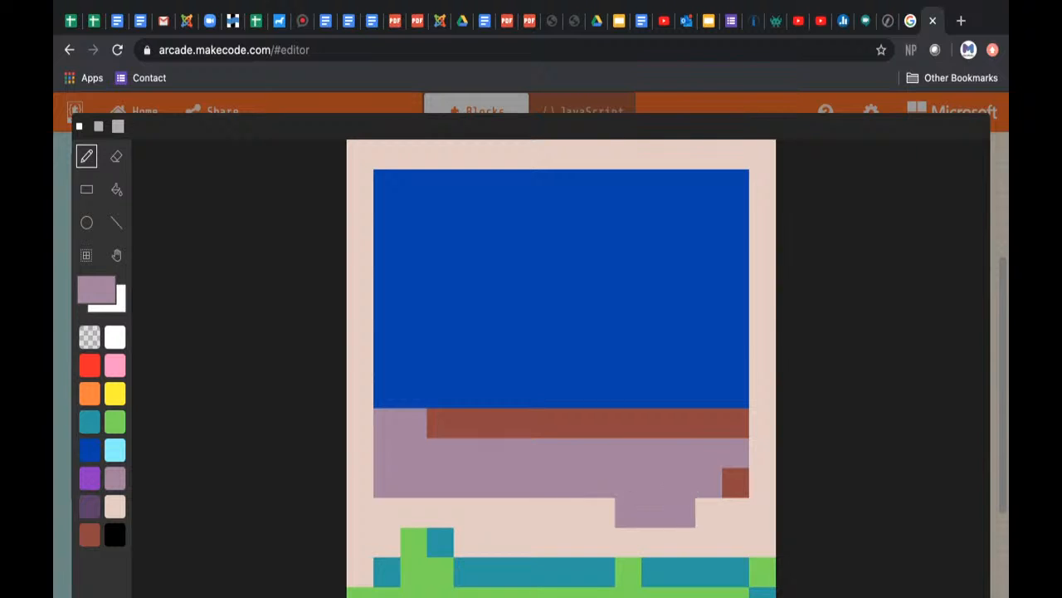
{"action": "key", "text": "super+z"}
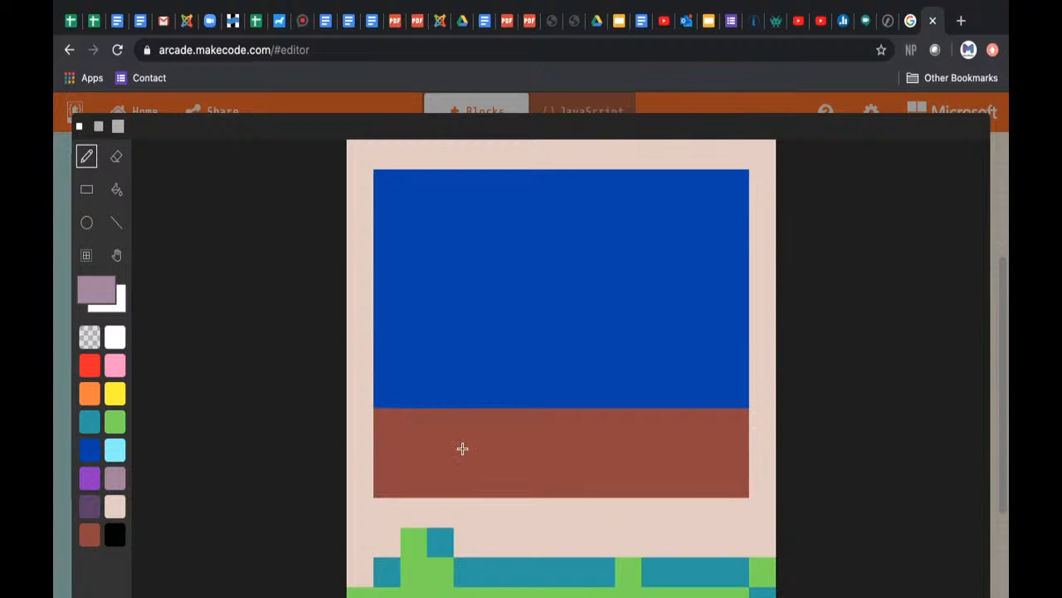
Step: Fill the brown band with mauve and the blue area above it with bright purple
{"action": "left_click", "coordinate": [117, 189]}
{"action": "left_click", "coordinate": [404, 441]}
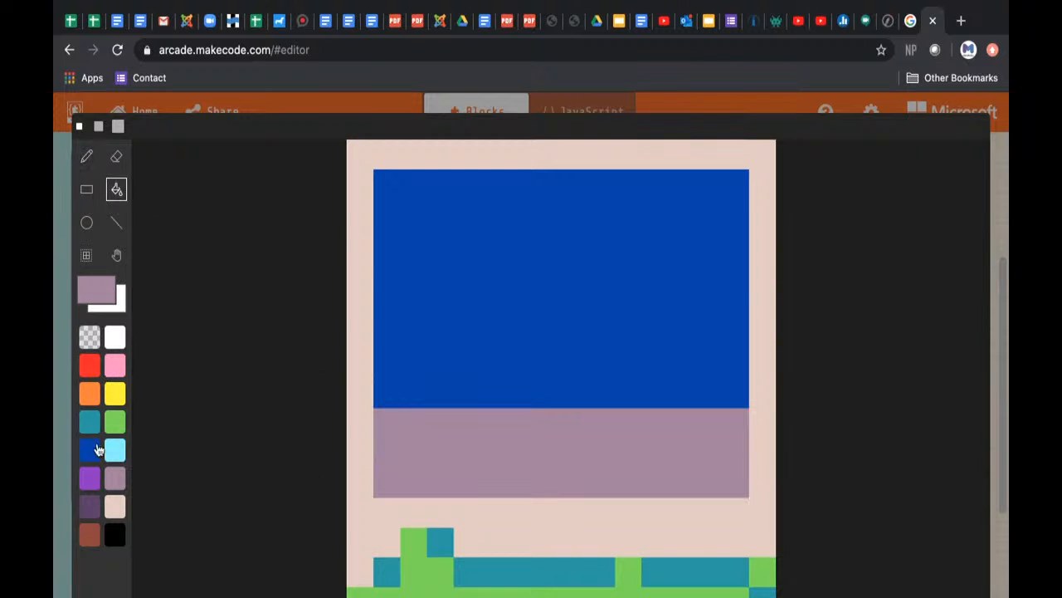
{"action": "left_click", "coordinate": [89, 478]}
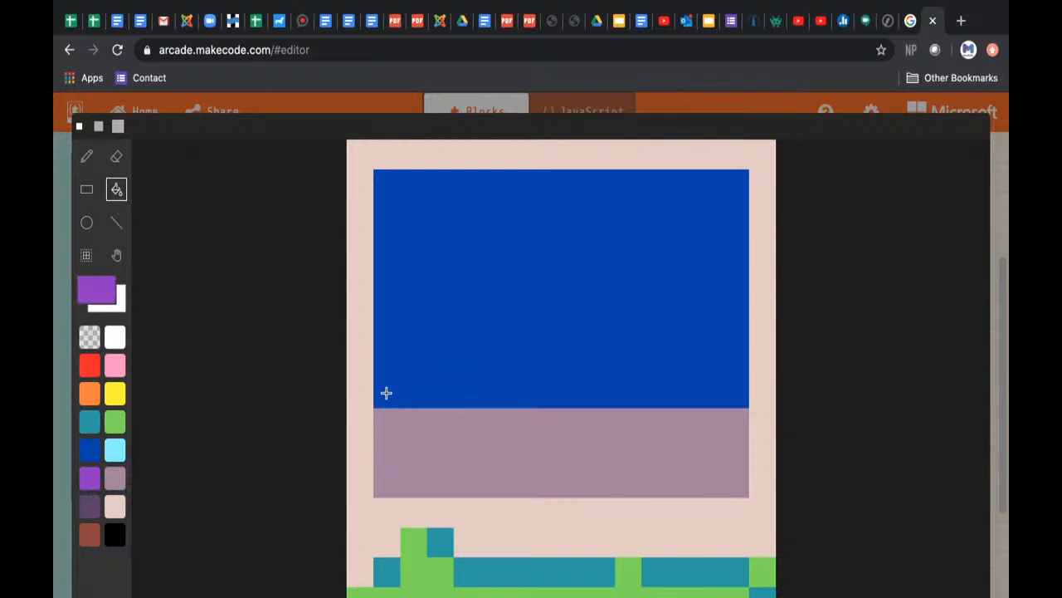
{"action": "left_click", "coordinate": [386, 357]}
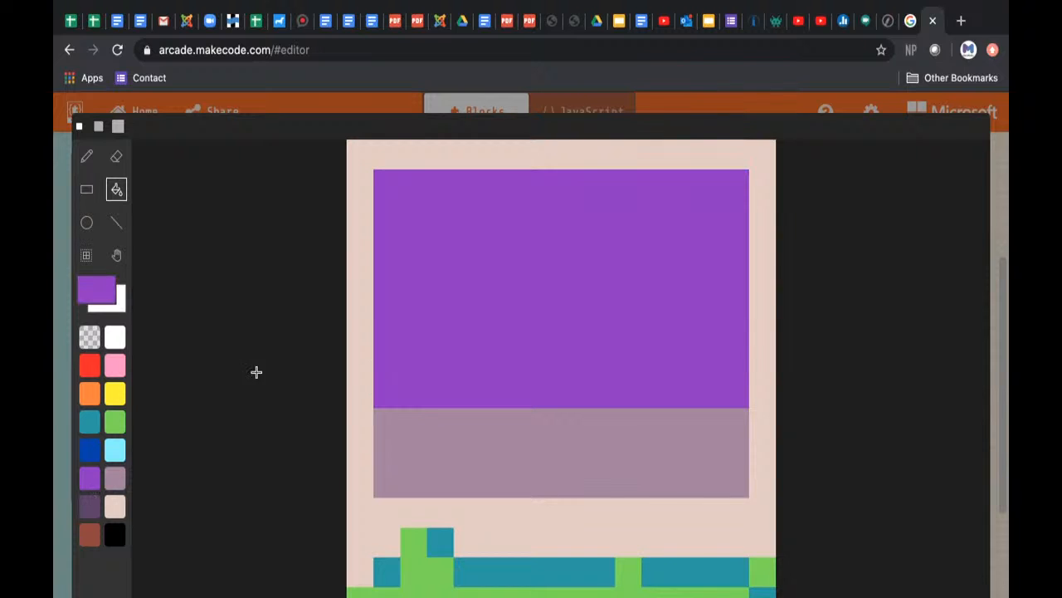
Step: Paint the upper five rows of the bright purple area dark purple
{"action": "left_click", "coordinate": [89, 508]}
{"action": "left_click", "coordinate": [86, 156]}
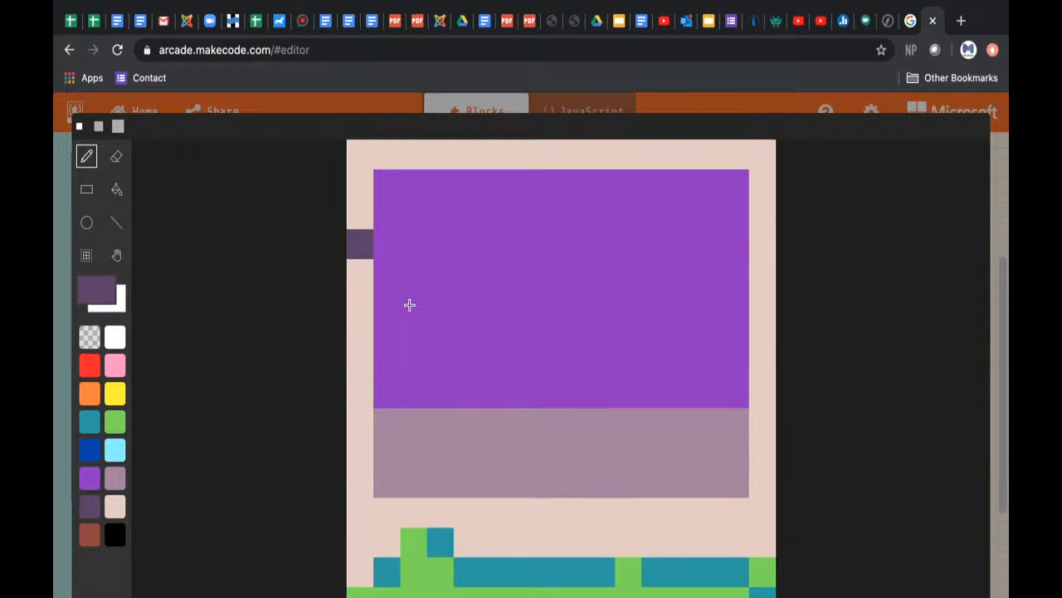
{"action": "mouse_move", "coordinate": [387, 304]}
{"action": "left_mouse_down"}
{"action": "mouse_move", "coordinate": [399, 183]}
{"action": "mouse_move", "coordinate": [731, 188]}
{"action": "mouse_move", "coordinate": [724, 289]}
{"action": "mouse_move", "coordinate": [723, 278]}
{"action": "mouse_move", "coordinate": [424, 275]}
{"action": "mouse_move", "coordinate": [418, 295]}
{"action": "mouse_move", "coordinate": [719, 301]}
{"action": "mouse_move", "coordinate": [673, 245]}
{"action": "mouse_move", "coordinate": [472, 232]}
{"action": "mouse_move", "coordinate": [406, 240]}
{"action": "mouse_move", "coordinate": [420, 218]}
{"action": "mouse_move", "coordinate": [712, 227]}
{"action": "mouse_move", "coordinate": [610, 206]}
{"action": "left_mouse_up"}
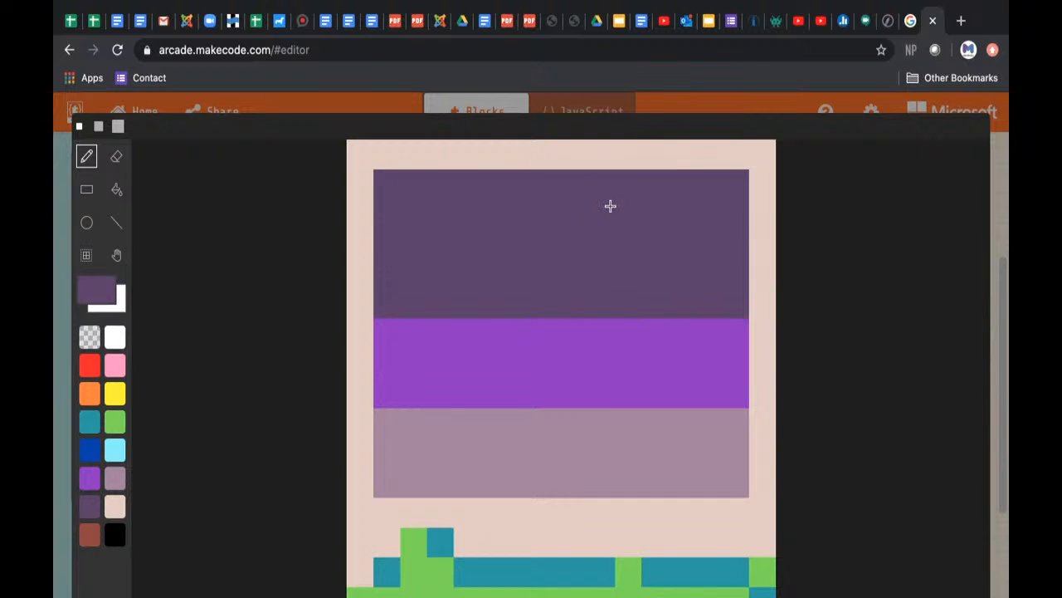
Step: Draw a black row across the top of the dark purple area with one extra black pixel below each end
{"action": "left_click", "coordinate": [114, 536]}
{"action": "left_click", "coordinate": [379, 224]}
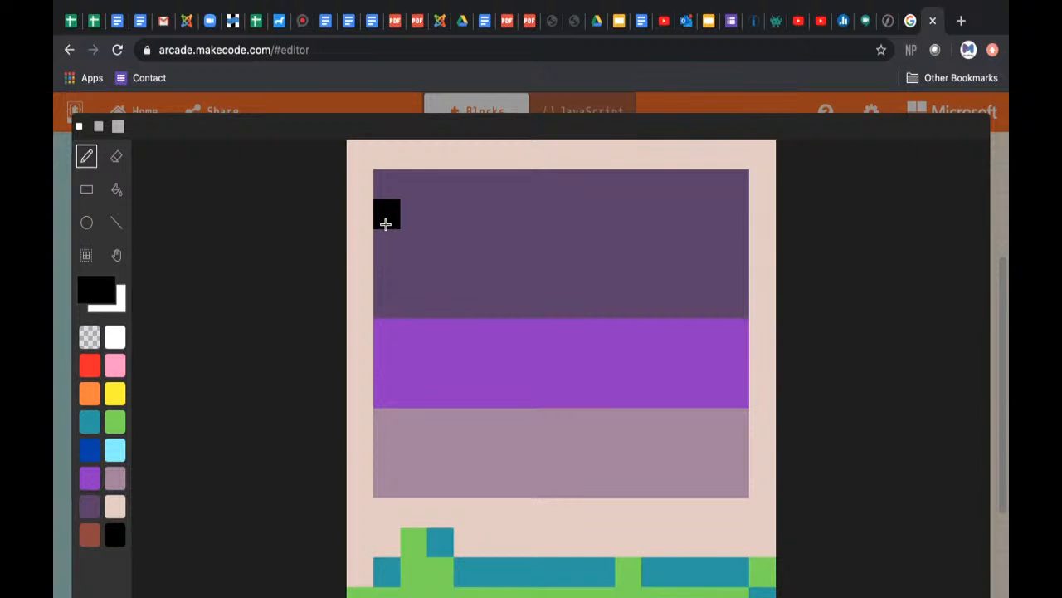
{"action": "mouse_move", "coordinate": [385, 224]}
{"action": "left_mouse_down"}
{"action": "mouse_move", "coordinate": [385, 194]}
{"action": "mouse_move", "coordinate": [443, 188]}
{"action": "mouse_move", "coordinate": [719, 188]}
{"action": "mouse_move", "coordinate": [730, 190]}
{"action": "mouse_move", "coordinate": [734, 220]}
{"action": "left_mouse_up"}
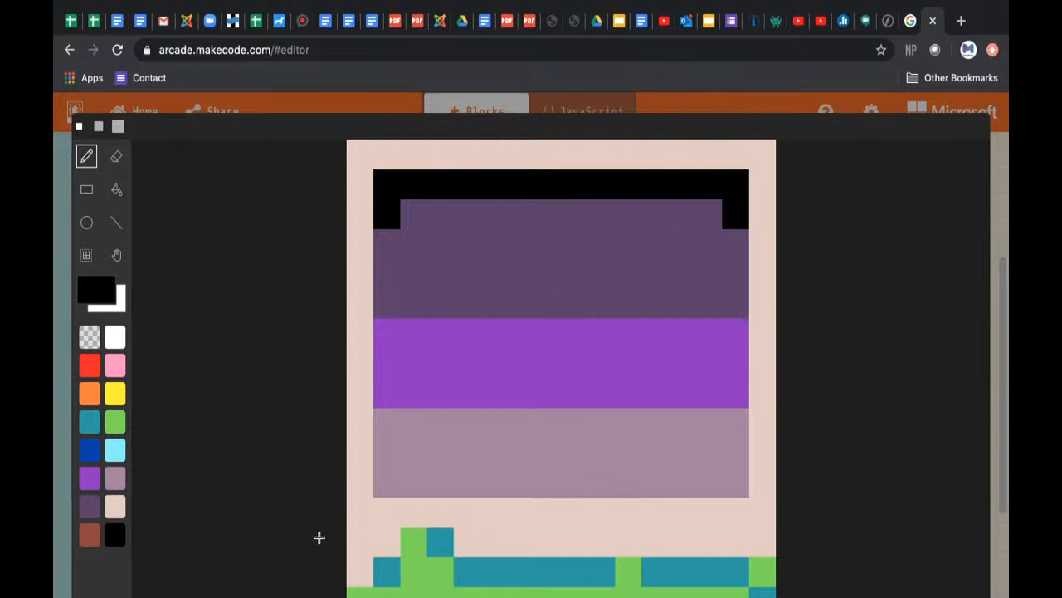
Step: Extend the black outline with two more pixels inside each upper corner of the dark purple area, forming symmetrical stepped corners
{"action": "left_click", "coordinate": [392, 245]}
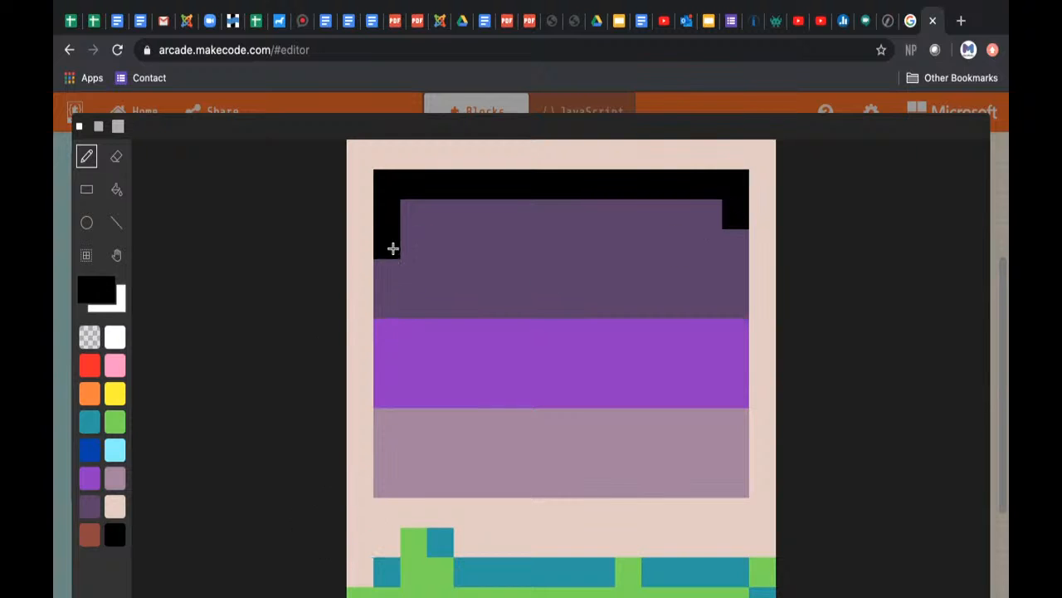
{"action": "left_click", "coordinate": [410, 214]}
{"action": "left_click", "coordinate": [710, 208]}
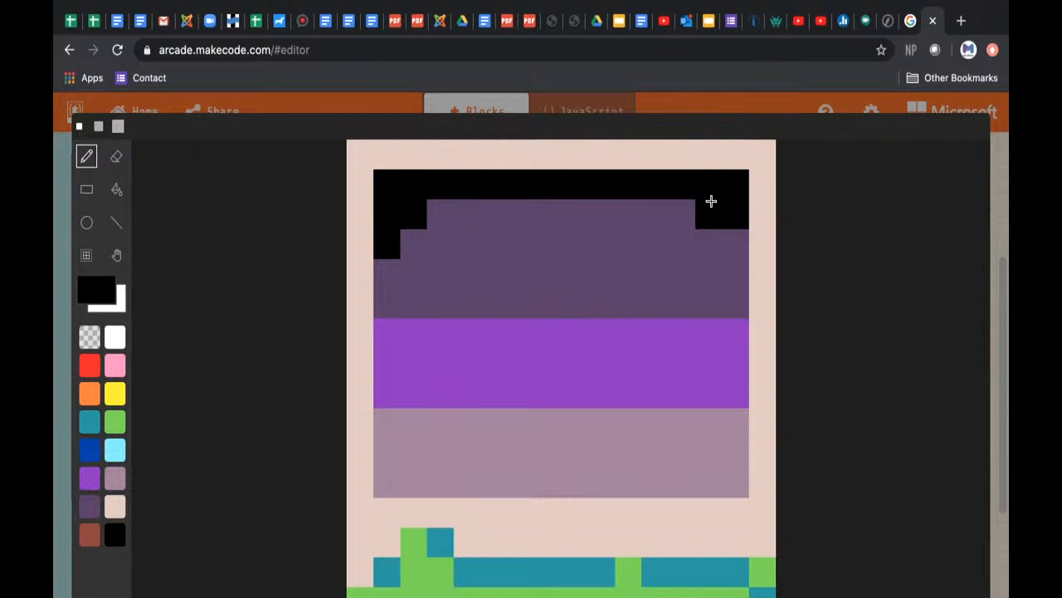
{"action": "left_click", "coordinate": [736, 242]}
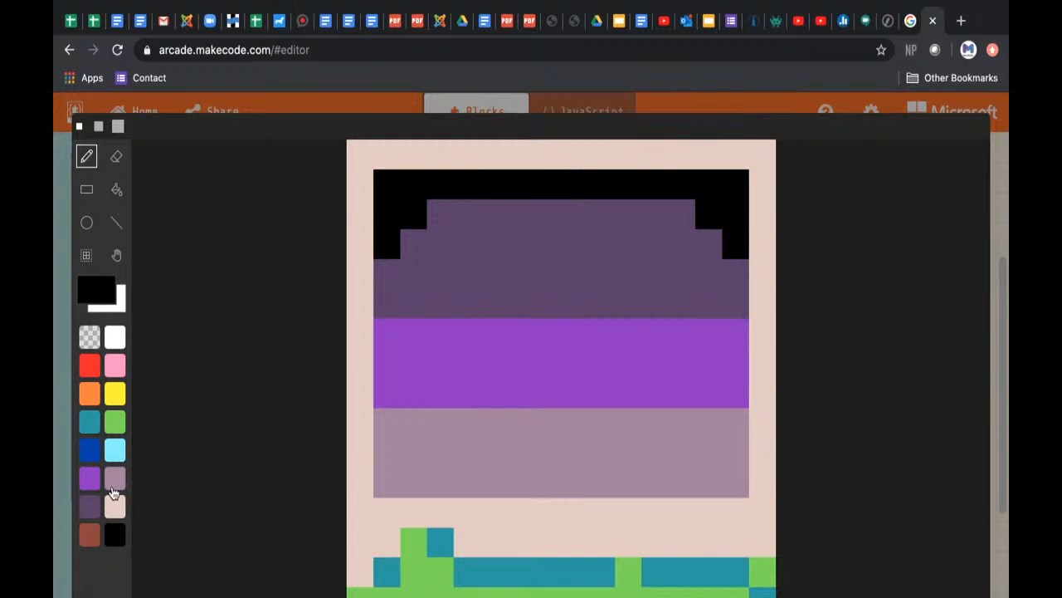
{"action": "left_click", "coordinate": [89, 504]}
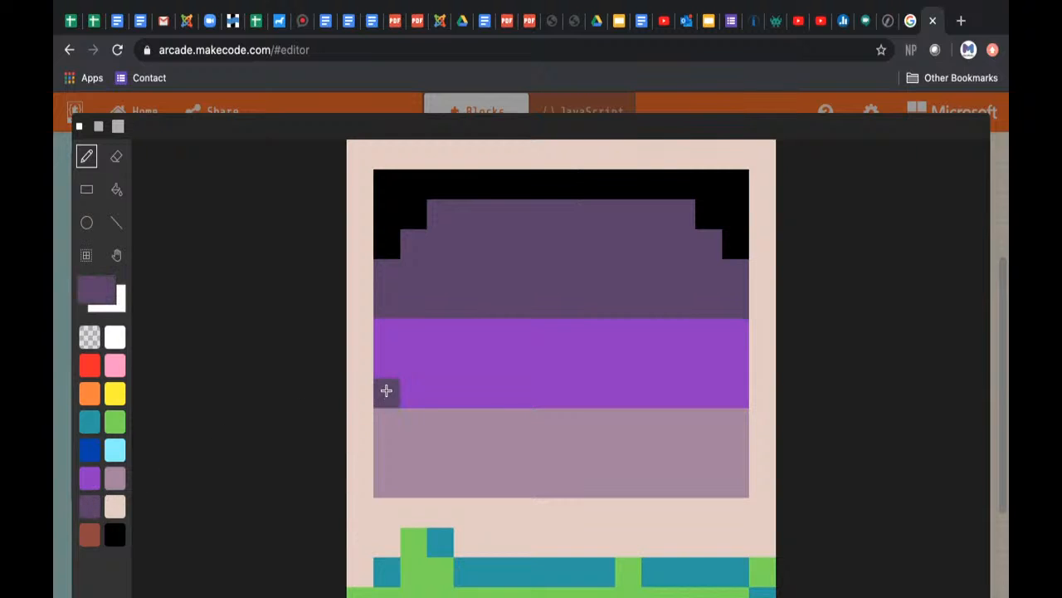
{"action": "mouse_move", "coordinate": [386, 390]}
{"action": "left_mouse_down"}
{"action": "mouse_move", "coordinate": [610, 384]}
{"action": "mouse_move", "coordinate": [737, 396]}
{"action": "left_mouse_up"}
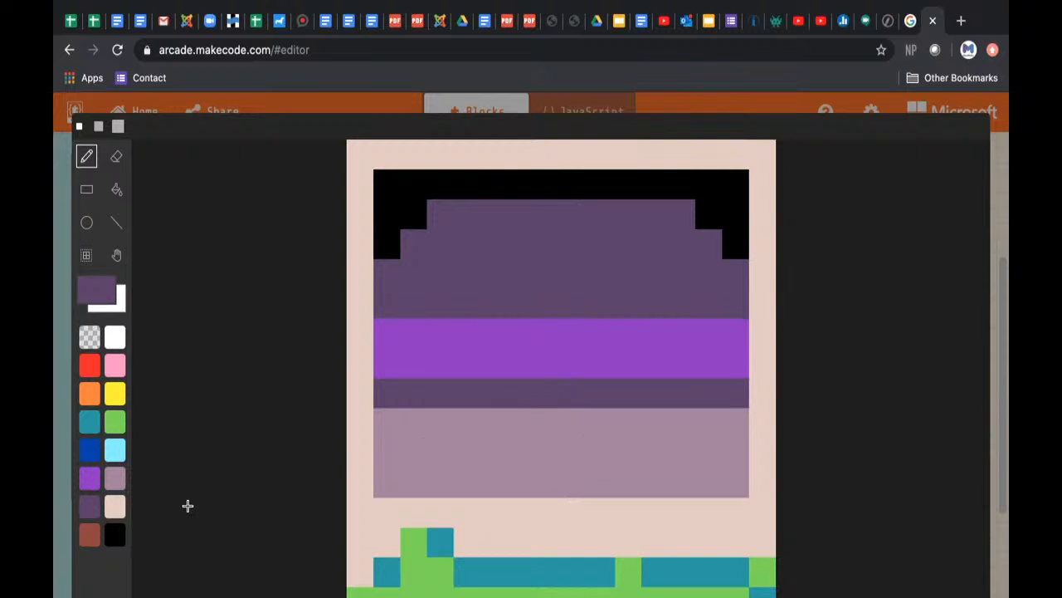
{"action": "key", "text": "ctrl+z"}
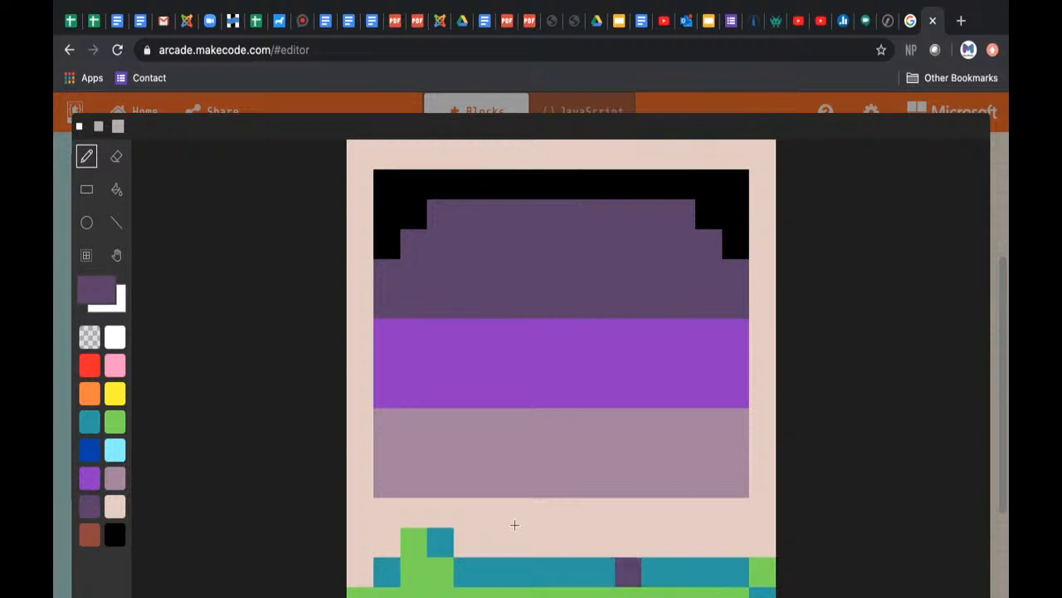
Step: Scatter single white pixels over the beige border, three down its right edge and one beside the grass tuft, and save the tile
{"action": "left_click", "coordinate": [115, 337]}
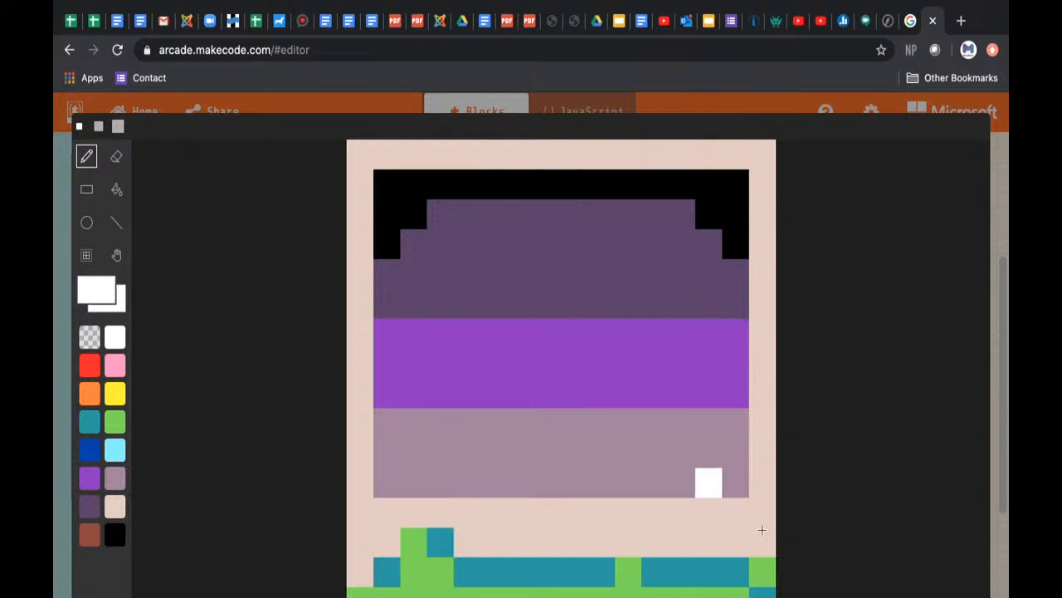
{"action": "left_click_drag", "start_coordinate": [764, 535], "coordinate": [776, 396]}
{"action": "left_click", "coordinate": [774, 395]}
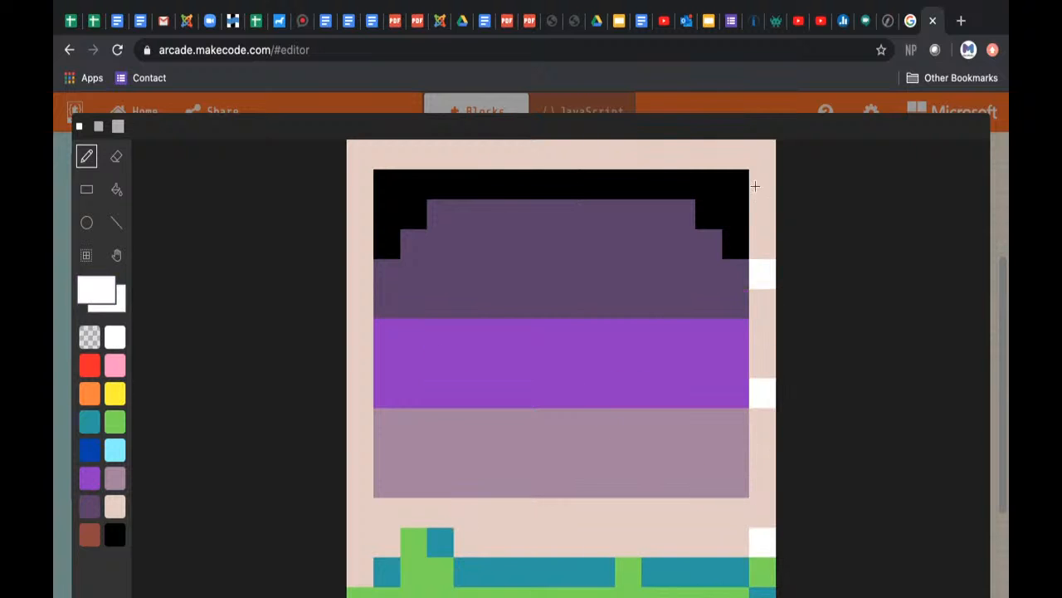
{"action": "left_click", "coordinate": [763, 152]}
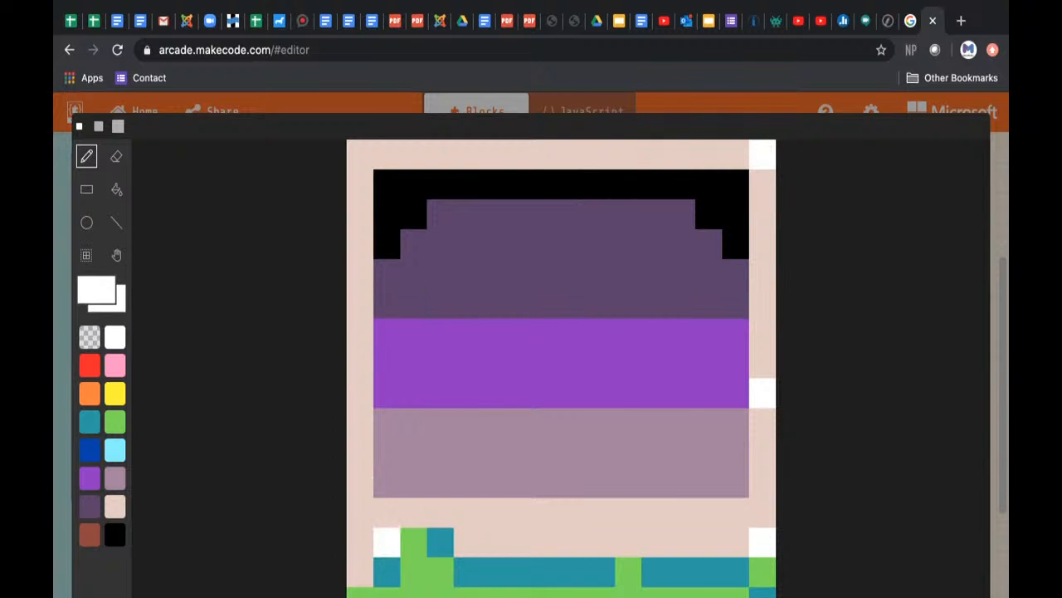
{"action": "left_click", "coordinate": [955, 595]}
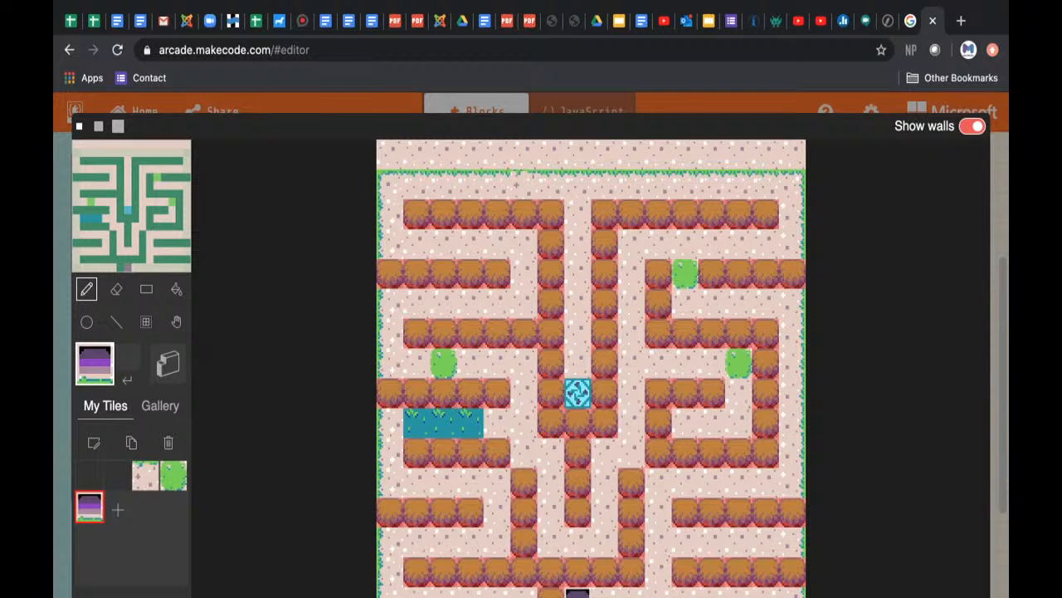
Step: Reopen the purple custom tile for editing and extend its bright purple and mauve bands one pixel to the left edge
{"action": "left_click", "coordinate": [101, 448]}
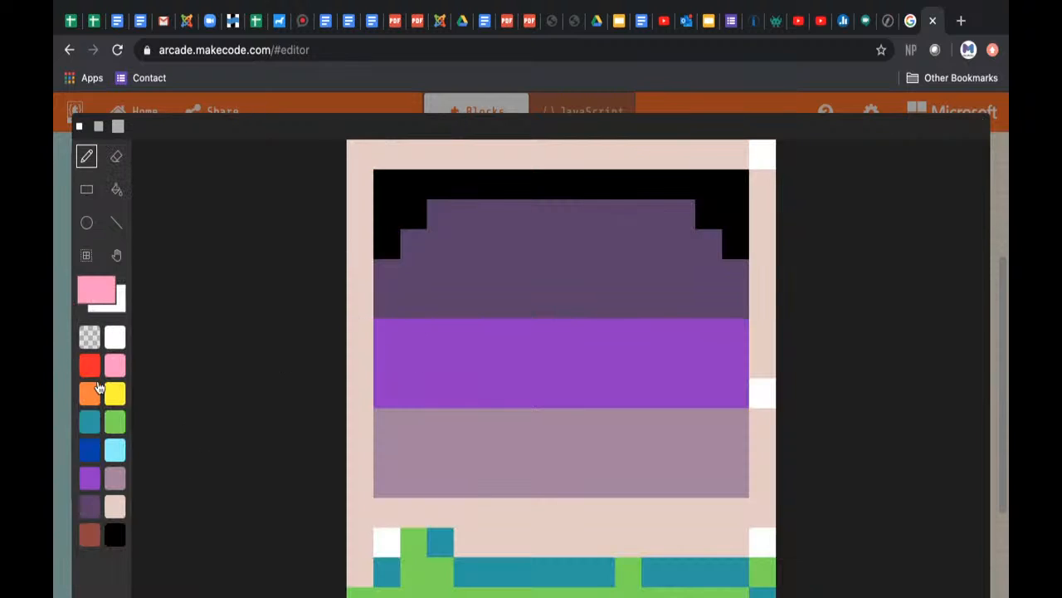
{"action": "left_click", "coordinate": [89, 478]}
{"action": "left_click_drag", "start_coordinate": [358, 324], "coordinate": [361, 384]}
{"action": "left_click", "coordinate": [122, 485]}
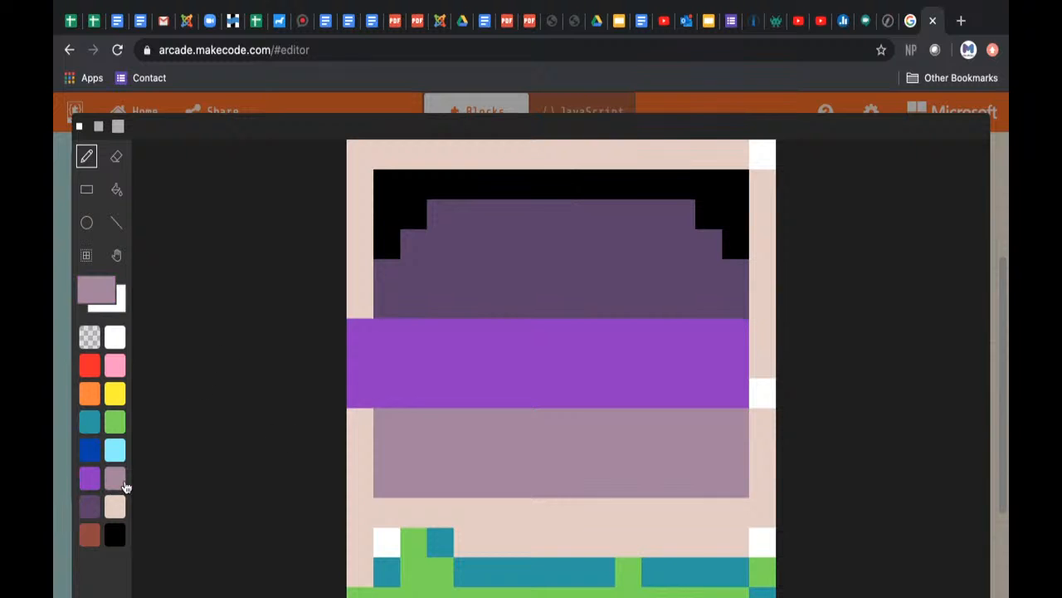
{"action": "mouse_move", "coordinate": [360, 485]}
{"action": "left_mouse_down"}
{"action": "mouse_move", "coordinate": [356, 423]}
{"action": "mouse_move", "coordinate": [360, 474]}
{"action": "left_mouse_up"}
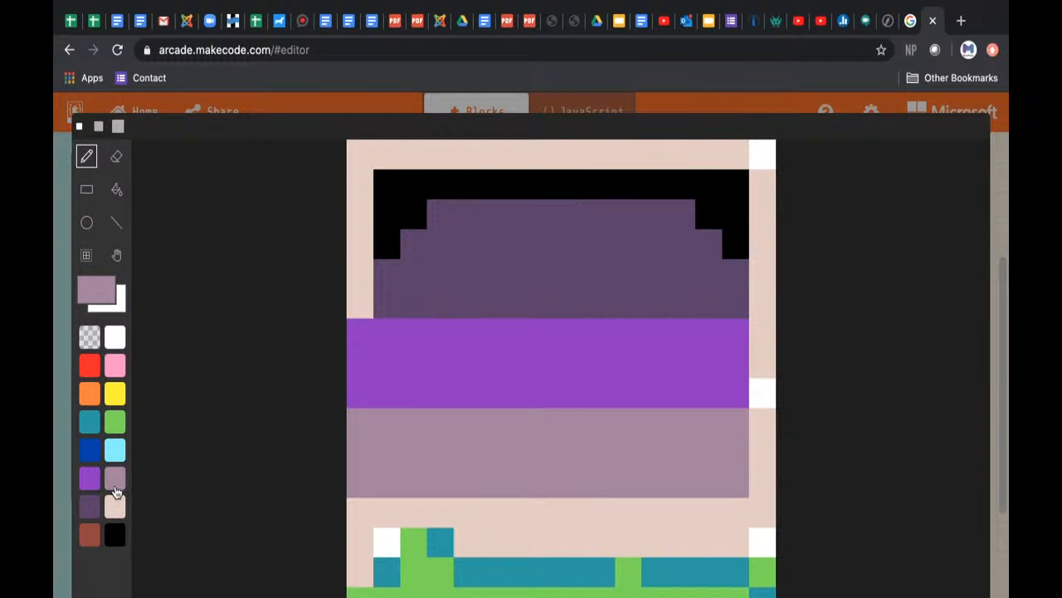
Step: Extend the dark purple area and its stepped black outline one pixel to the tile's left edge
{"action": "left_click", "coordinate": [387, 213]}
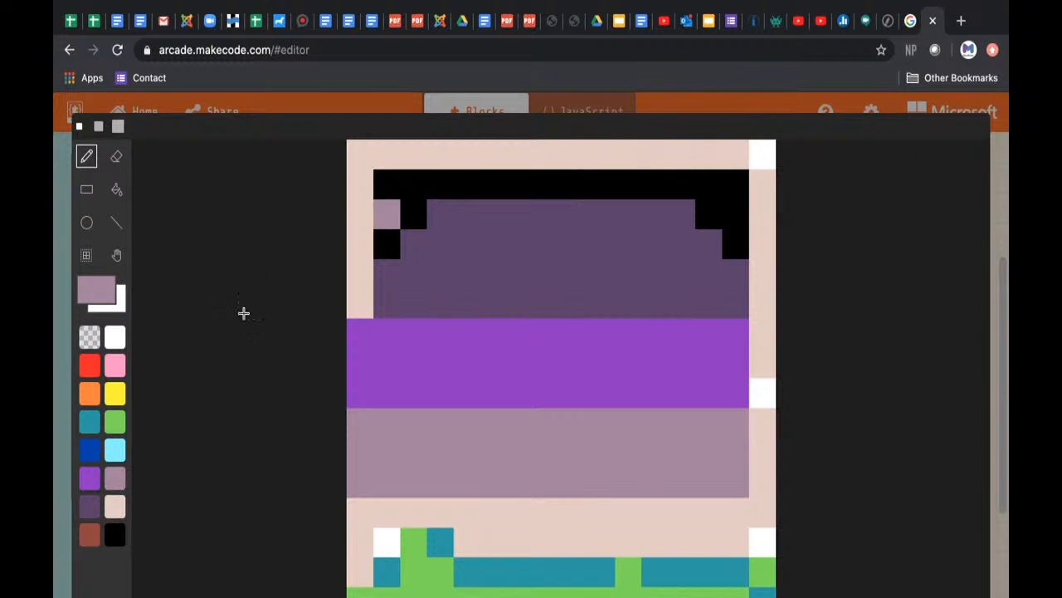
{"action": "key", "text": "ctrl+z"}
{"action": "left_click", "coordinate": [94, 504]}
{"action": "left_click", "coordinate": [423, 186]}
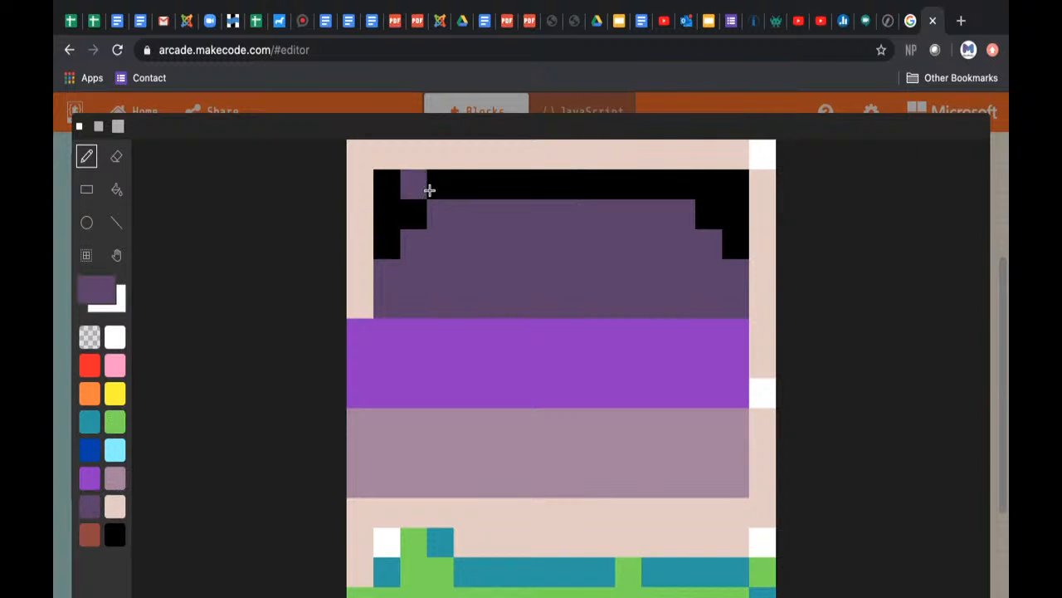
{"action": "left_click", "coordinate": [418, 206]}
{"action": "mouse_move", "coordinate": [367, 237]}
{"action": "left_mouse_down"}
{"action": "mouse_move", "coordinate": [361, 297]}
{"action": "mouse_move", "coordinate": [394, 244]}
{"action": "left_mouse_up"}
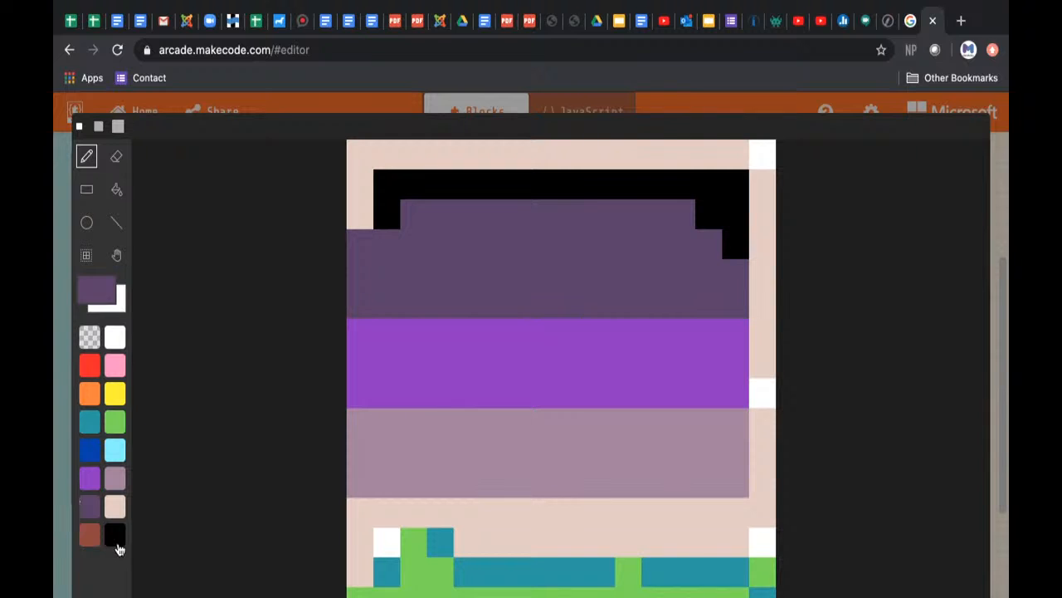
{"action": "left_click", "coordinate": [116, 536]}
{"action": "left_click_drag", "start_coordinate": [360, 175], "coordinate": [358, 240]}
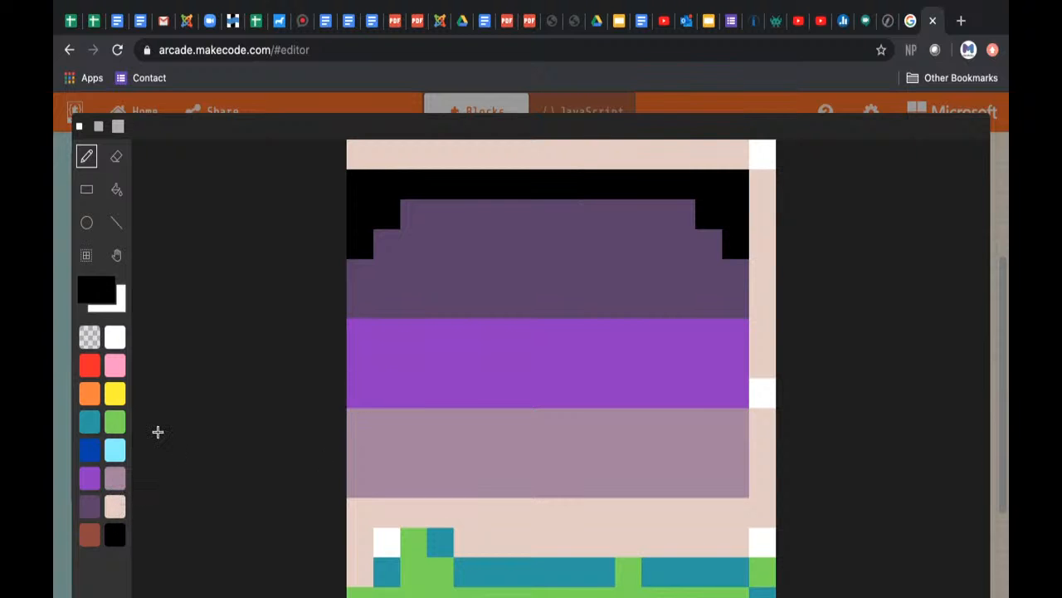
Step: Paint the bright purple band's lowest row mauve and its two upper rows dark purple
{"action": "left_click", "coordinate": [114, 480]}
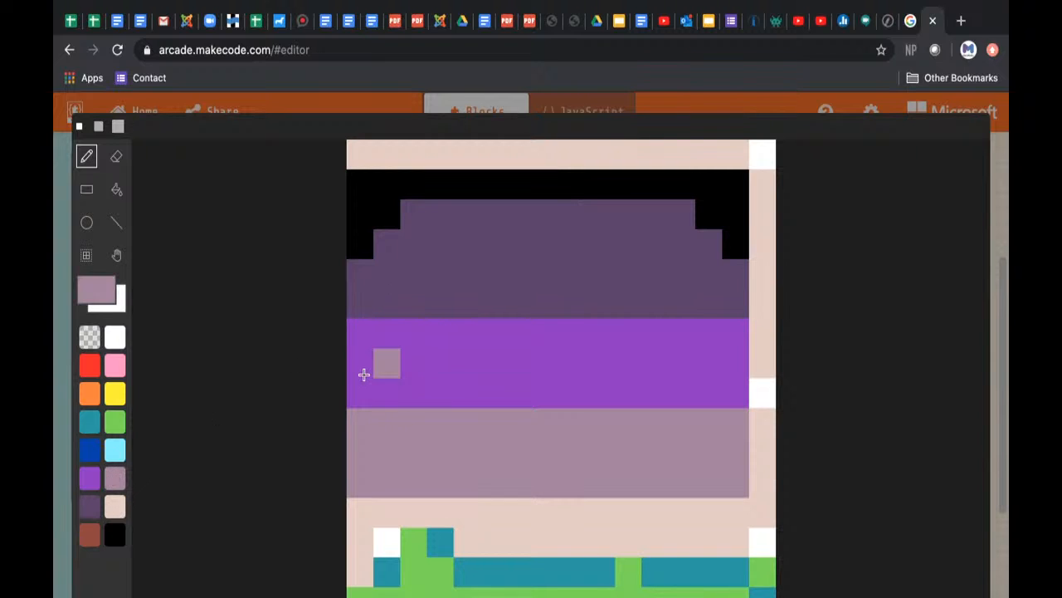
{"action": "mouse_move", "coordinate": [360, 391]}
{"action": "left_mouse_down"}
{"action": "mouse_move", "coordinate": [657, 410]}
{"action": "mouse_move", "coordinate": [590, 396]}
{"action": "mouse_move", "coordinate": [728, 397]}
{"action": "left_mouse_up"}
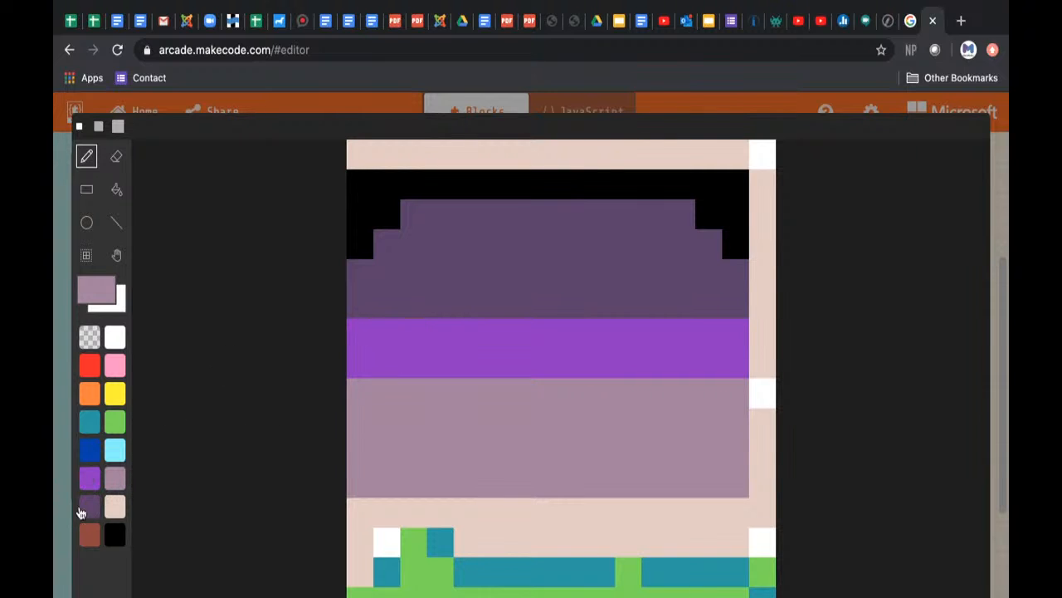
{"action": "left_click", "coordinate": [86, 510]}
{"action": "left_click", "coordinate": [386, 333]}
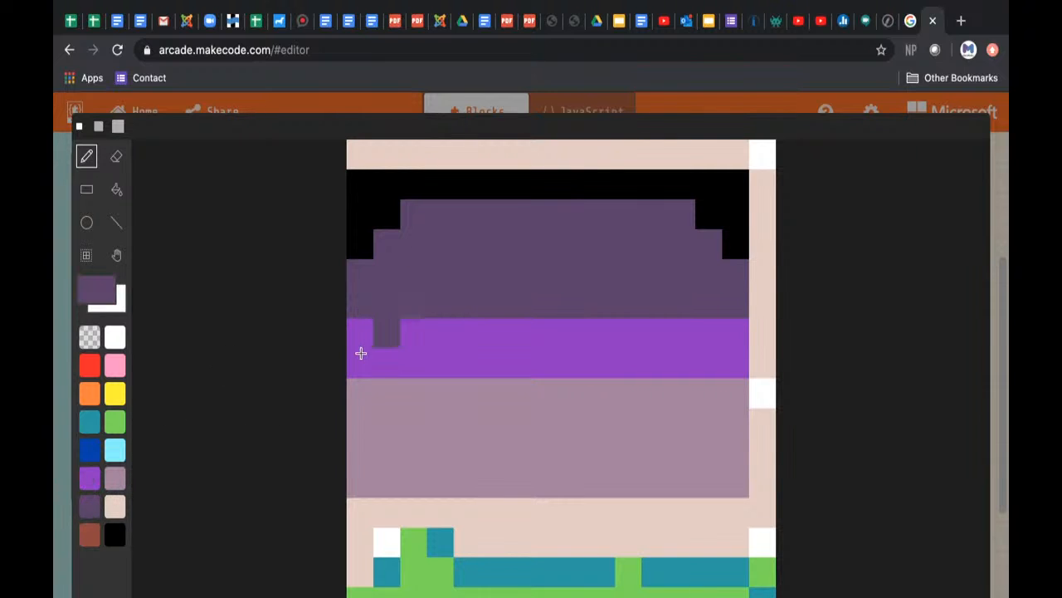
{"action": "mouse_move", "coordinate": [360, 354]}
{"action": "left_mouse_down"}
{"action": "mouse_move", "coordinate": [714, 355]}
{"action": "mouse_move", "coordinate": [728, 335]}
{"action": "mouse_move", "coordinate": [351, 329]}
{"action": "left_mouse_up"}
{"action": "left_click", "coordinate": [651, 359]}
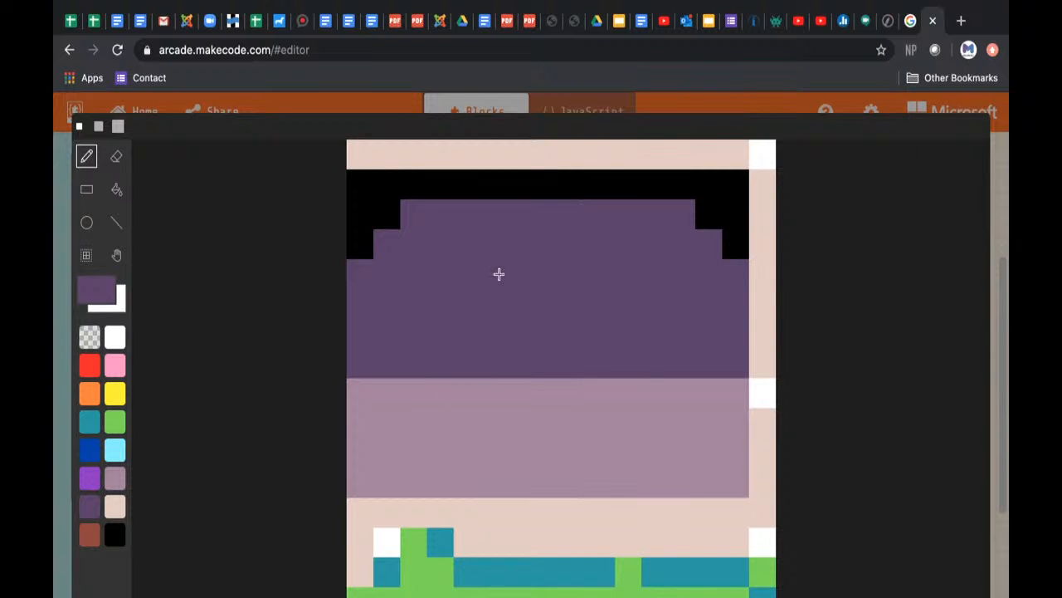
Step: Dot every other pixel of the mauve area's top row dark purple, starting at the left edge
{"action": "left_click", "coordinate": [354, 403]}
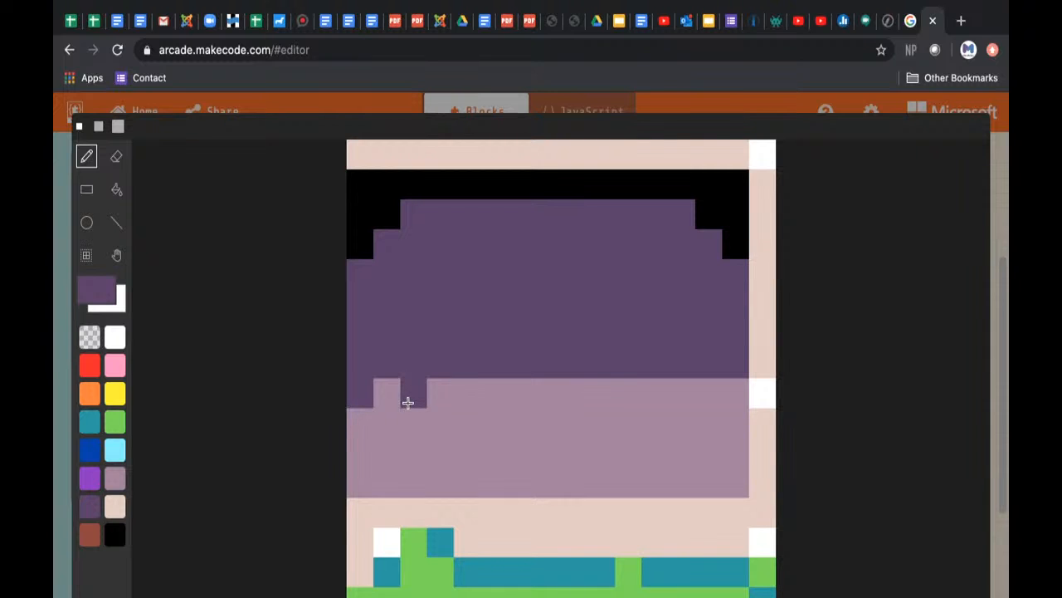
{"action": "left_click", "coordinate": [408, 403]}
{"action": "left_click", "coordinate": [457, 404]}
{"action": "left_click", "coordinate": [522, 403]}
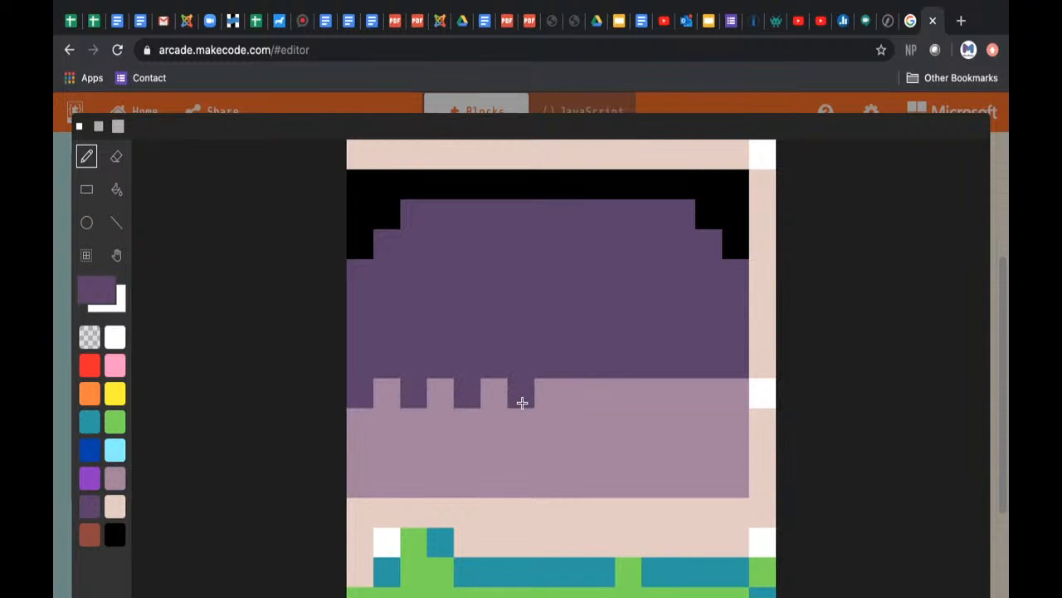
{"action": "left_click", "coordinate": [572, 402]}
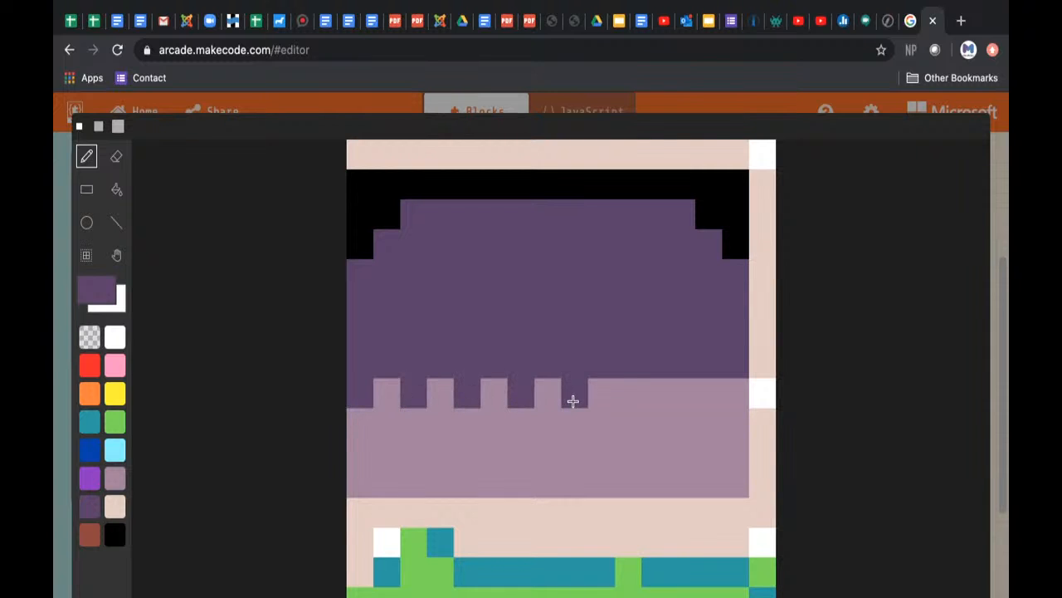
{"action": "left_click", "coordinate": [680, 397]}
{"action": "left_click", "coordinate": [728, 394]}
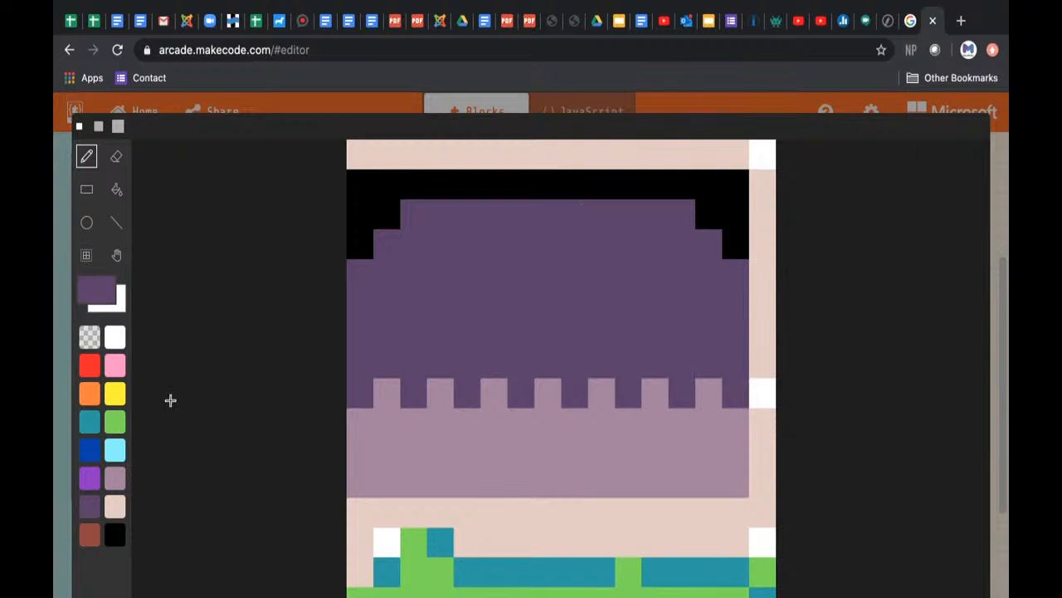
Step: Dot alternating mauve pixels along the dark purple row directly above, offset to form a checkerboard with the row below
{"action": "left_click", "coordinate": [115, 478]}
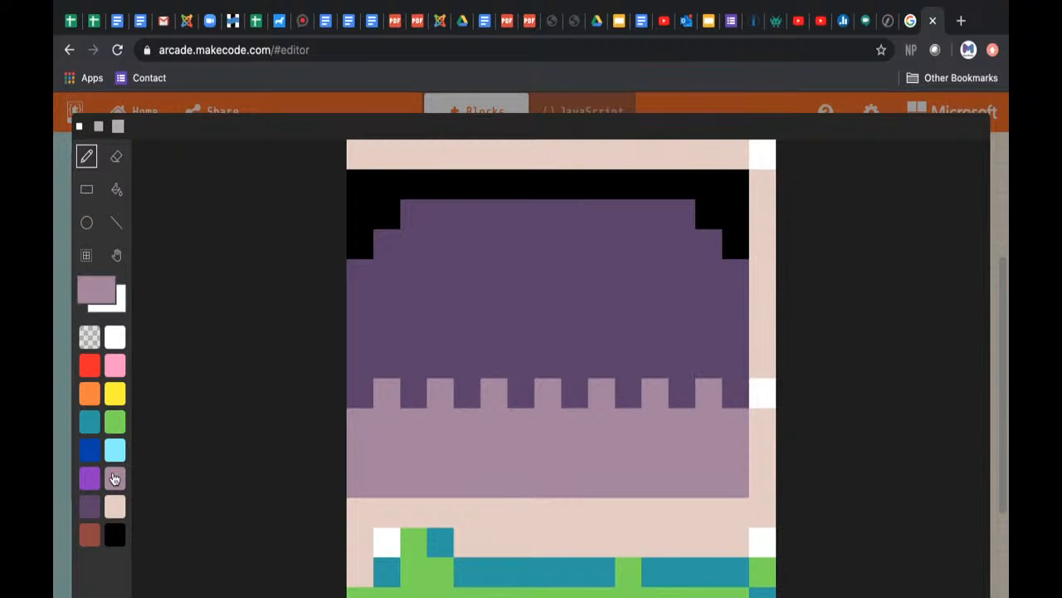
{"action": "left_click", "coordinate": [360, 362]}
{"action": "left_click", "coordinate": [415, 368]}
{"action": "left_click", "coordinate": [467, 365]}
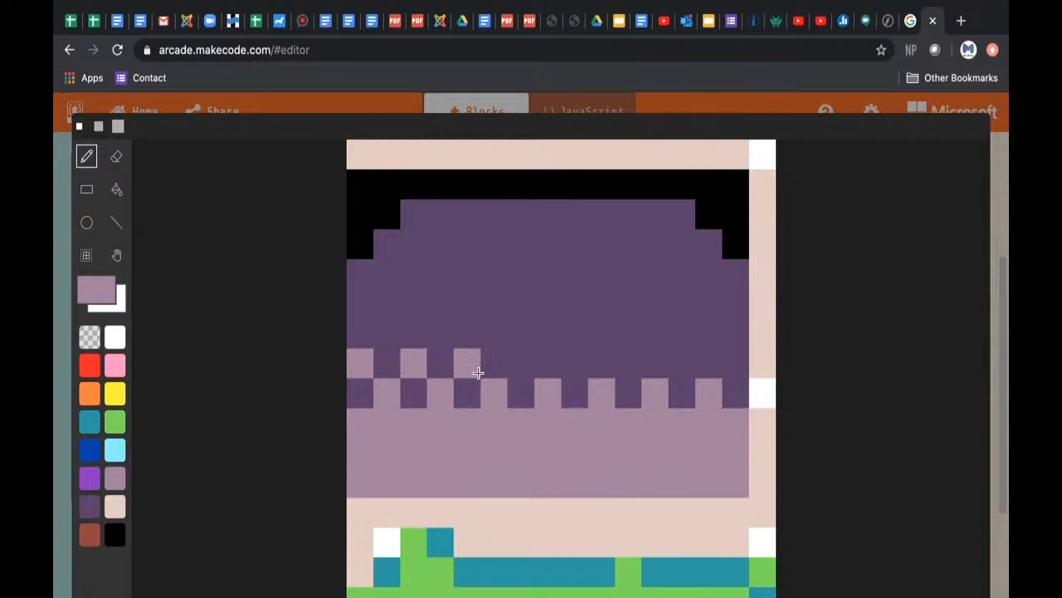
{"action": "left_click", "coordinate": [521, 366]}
{"action": "left_click", "coordinate": [574, 384]}
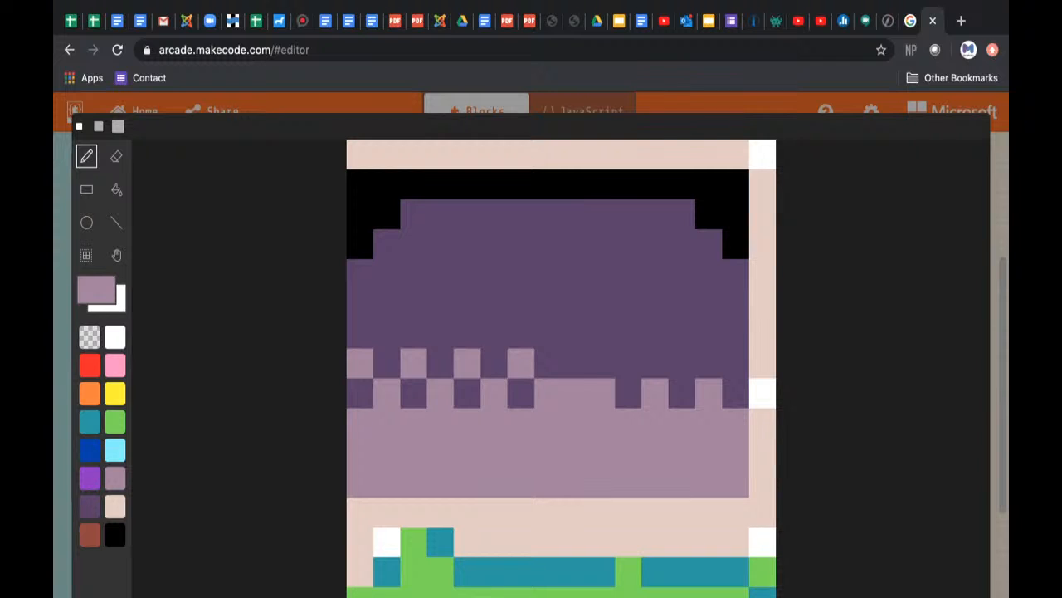
{"action": "left_click", "coordinate": [571, 357]}
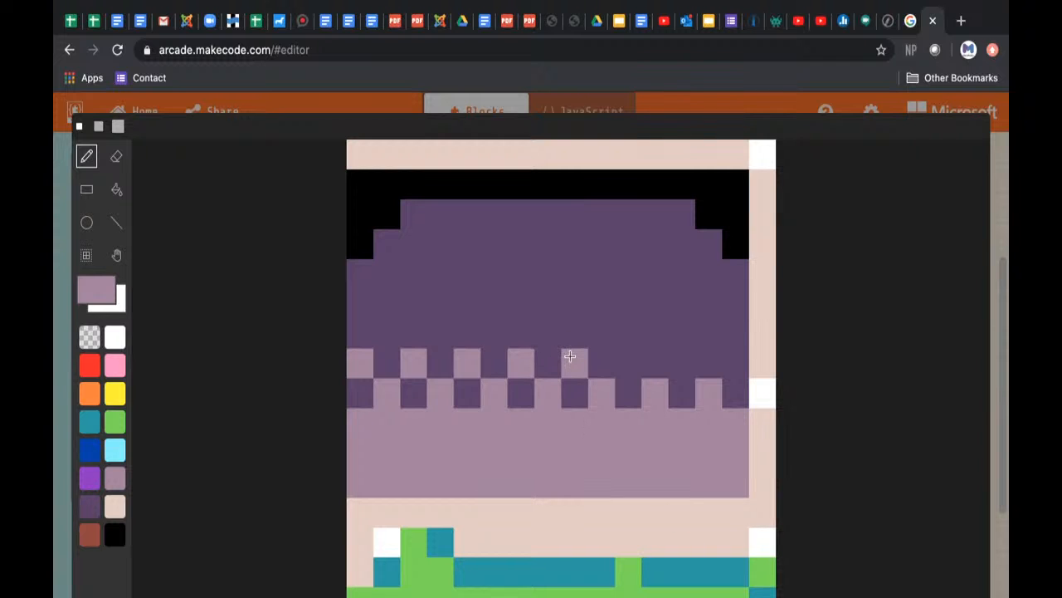
{"action": "left_click", "coordinate": [629, 362]}
{"action": "left_click", "coordinate": [683, 365]}
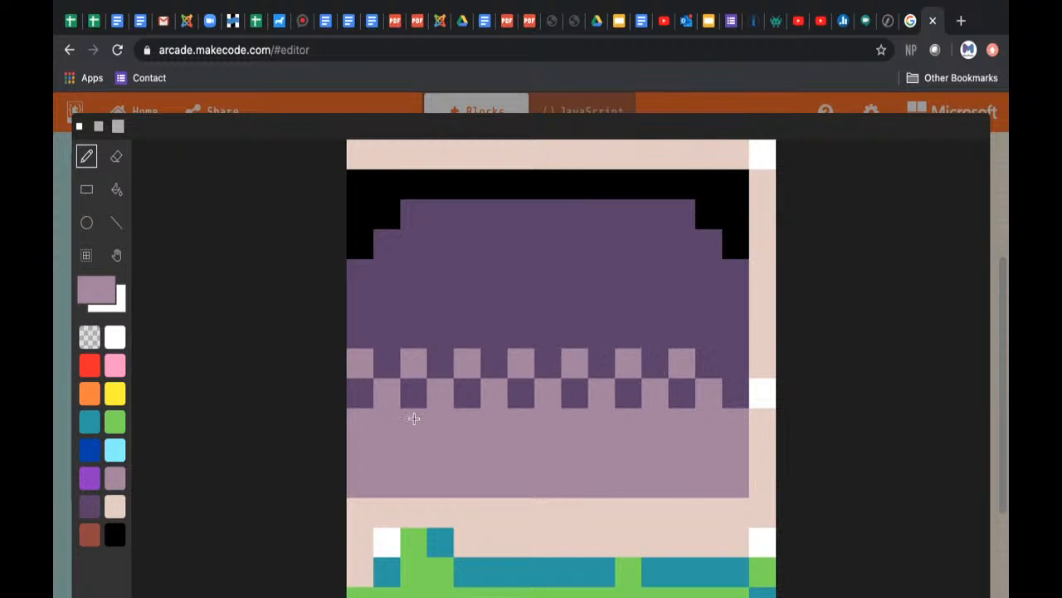
Step: Add a third checkerboard row of alternating mauve pixels above, and complete the second row's right end with a mauve pixel
{"action": "left_click", "coordinate": [387, 332]}
{"action": "left_click", "coordinate": [440, 333]}
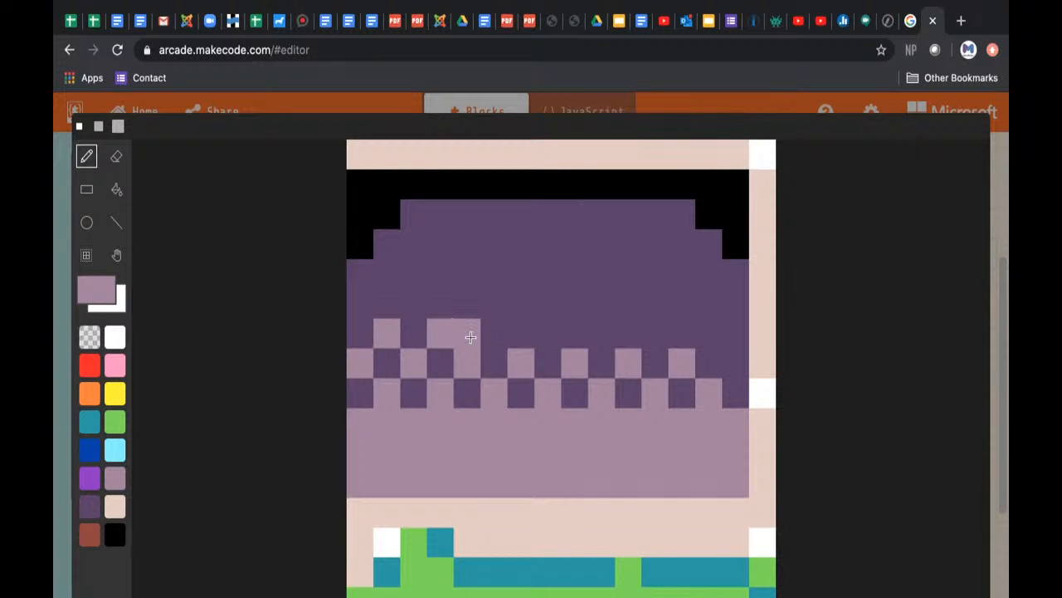
{"action": "left_click", "coordinate": [495, 338]}
{"action": "left_click", "coordinate": [552, 344]}
{"action": "left_click", "coordinate": [602, 337]}
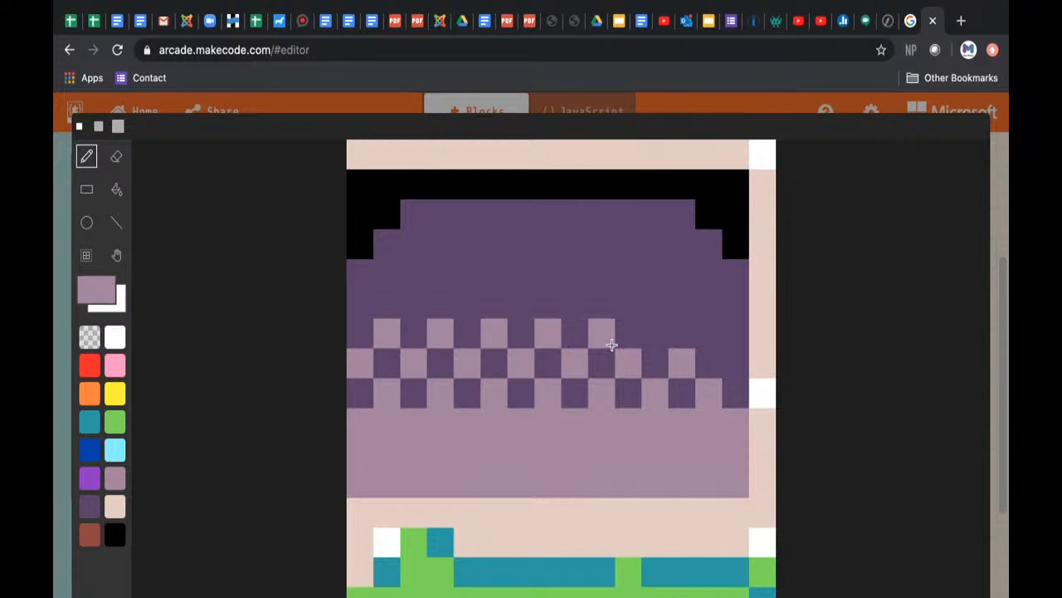
{"action": "left_click", "coordinate": [672, 344]}
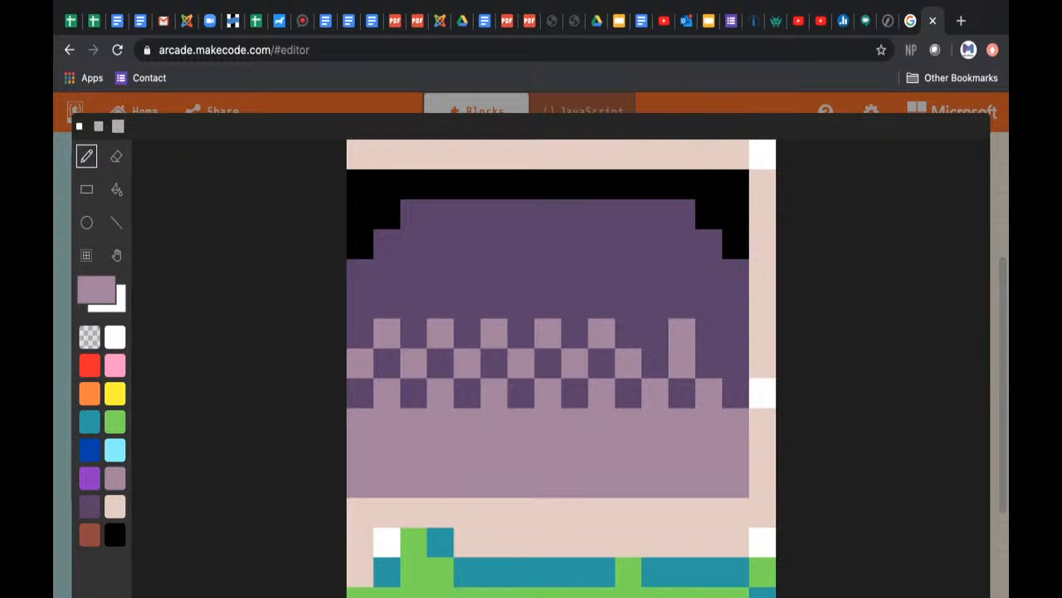
{"action": "left_click", "coordinate": [655, 333]}
{"action": "left_click", "coordinate": [709, 343]}
{"action": "left_click", "coordinate": [736, 360]}
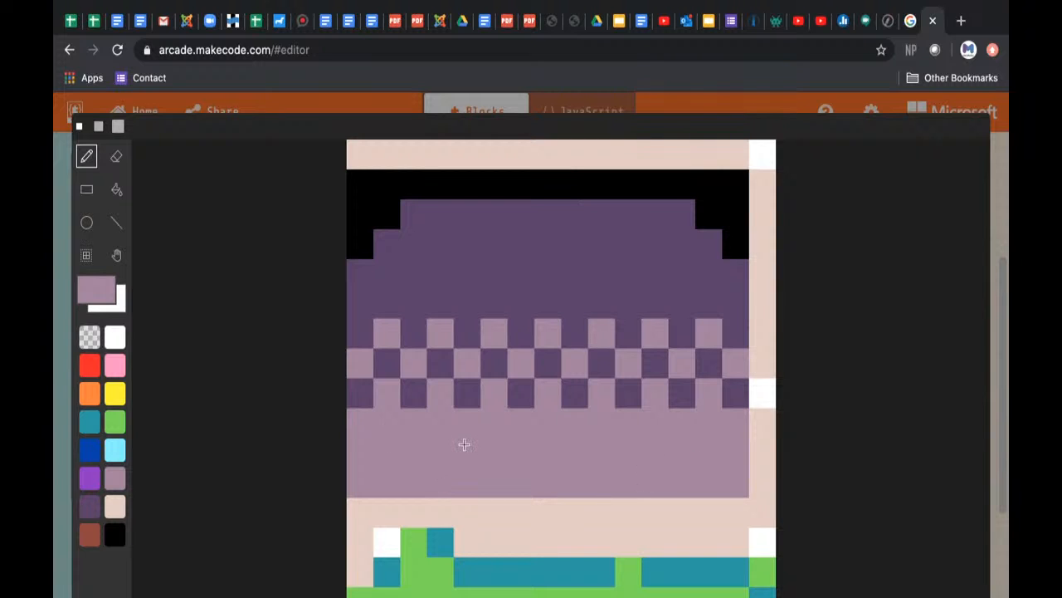
{"action": "left_click", "coordinate": [468, 301]}
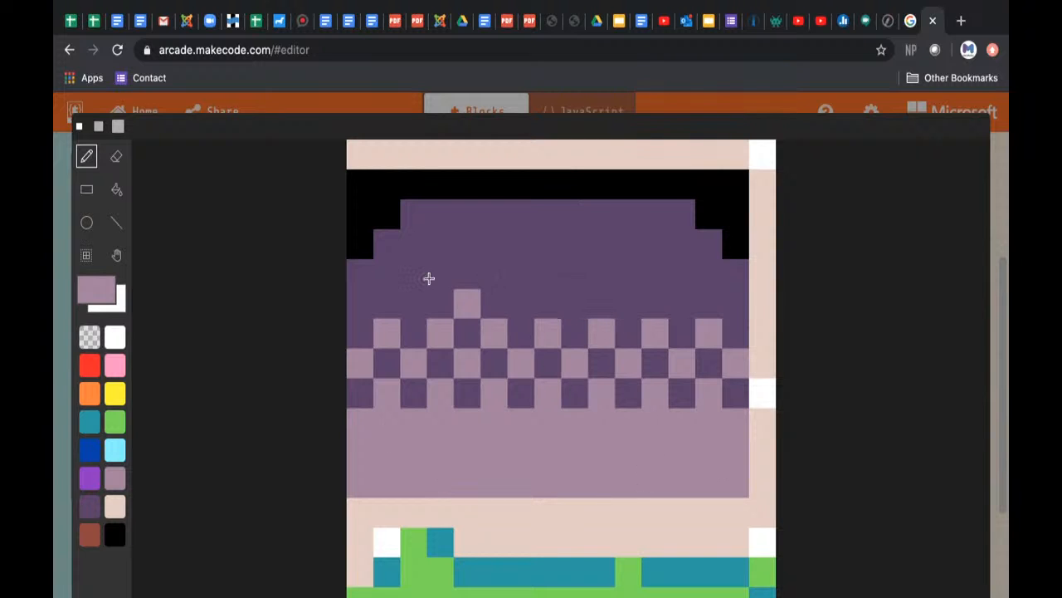
Step: Dot every other pixel of the dark purple area's top row black, starting with its second pixel
{"action": "left_click", "coordinate": [114, 536]}
{"action": "left_click", "coordinate": [438, 214]}
{"action": "left_click", "coordinate": [495, 213]}
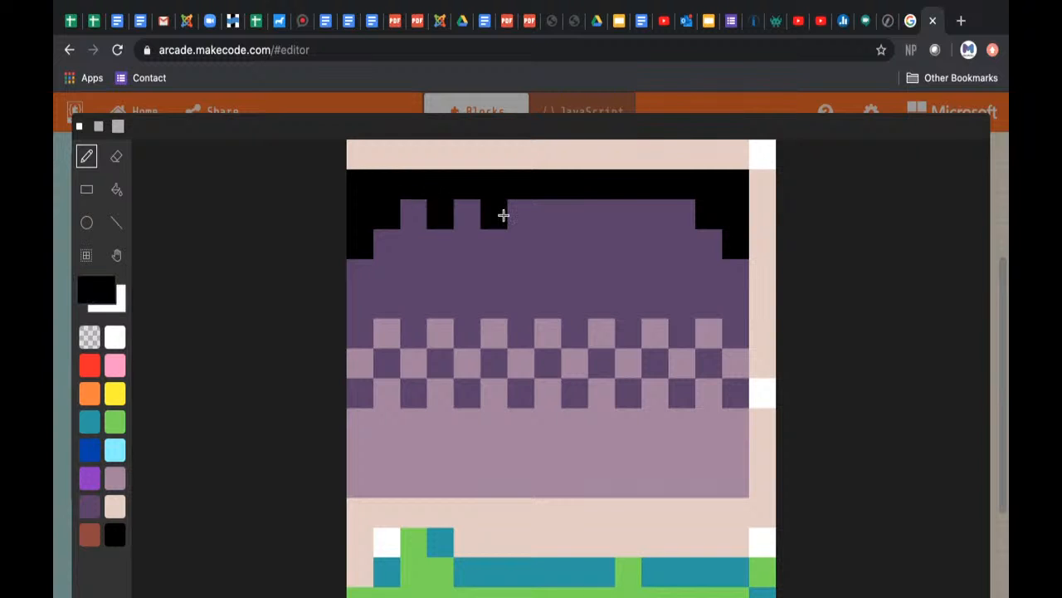
{"action": "left_click", "coordinate": [543, 214]}
{"action": "left_click", "coordinate": [594, 215]}
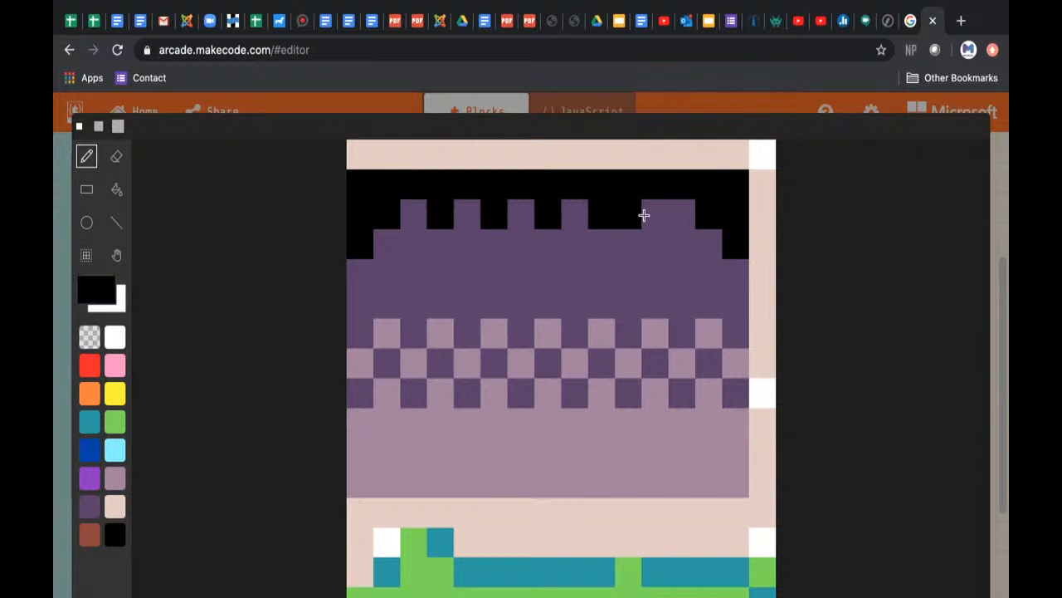
{"action": "left_click", "coordinate": [652, 215]}
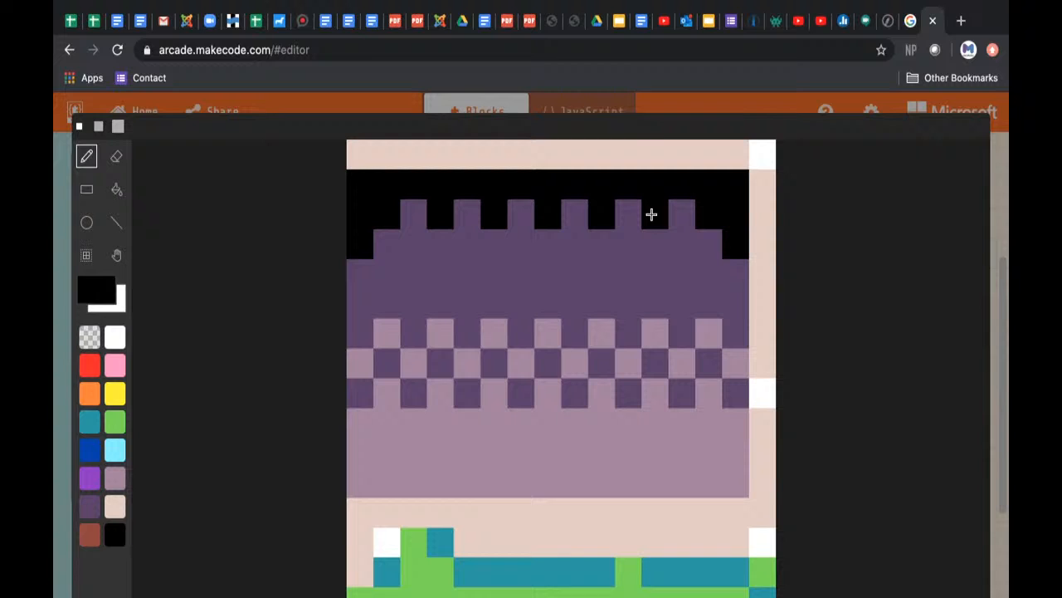
Step: Dot alternating black pixels along the dark purple row directly below, offset to form a checkerboard with the row above
{"action": "left_click", "coordinate": [410, 244]}
{"action": "left_click", "coordinate": [459, 246]}
{"action": "left_click", "coordinate": [517, 246]}
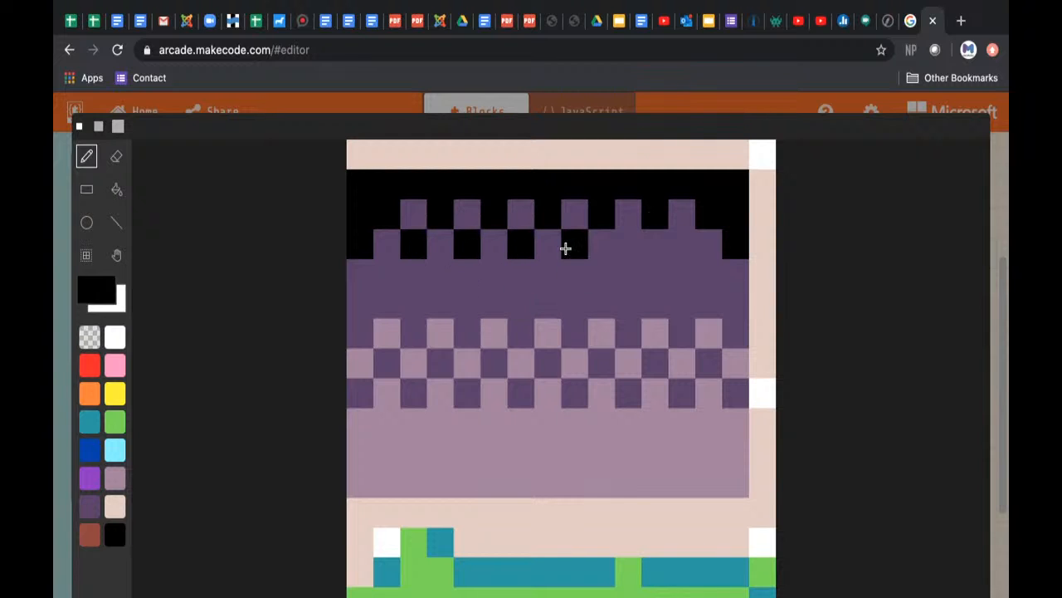
{"action": "left_click", "coordinate": [565, 248]}
{"action": "left_click", "coordinate": [623, 246]}
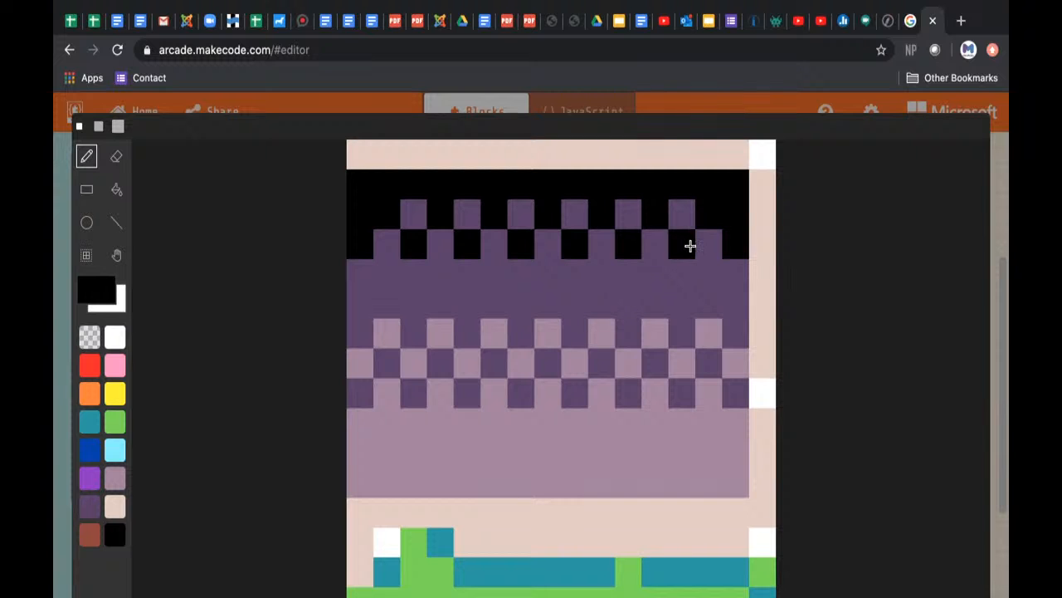
{"action": "left_click", "coordinate": [689, 245]}
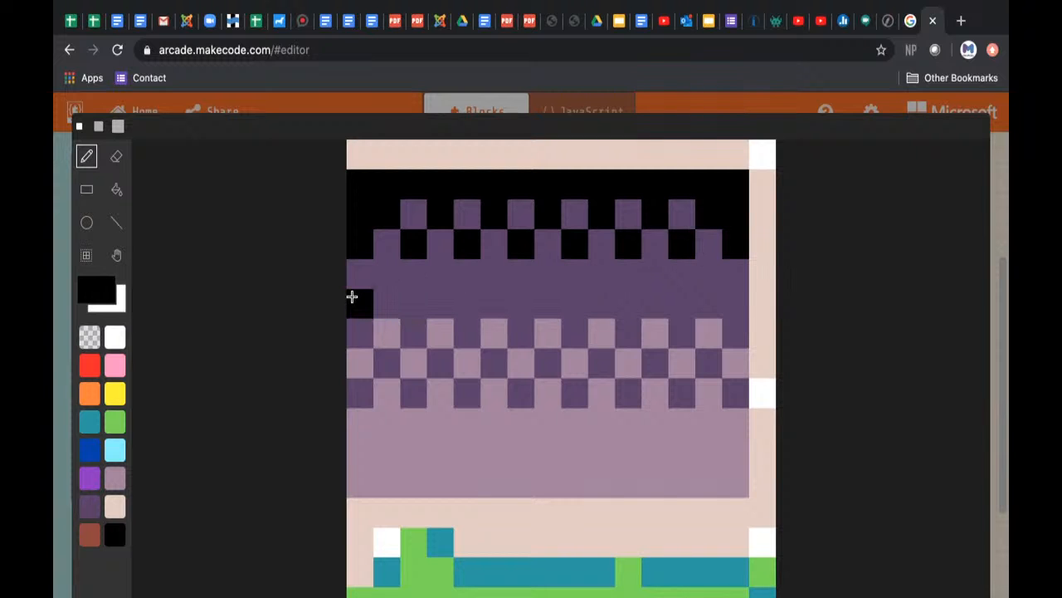
Step: Finish the custom exit tile, return to the tilemap and show the Forest gallery tiles
{"action": "left_click", "coordinate": [952, 595]}
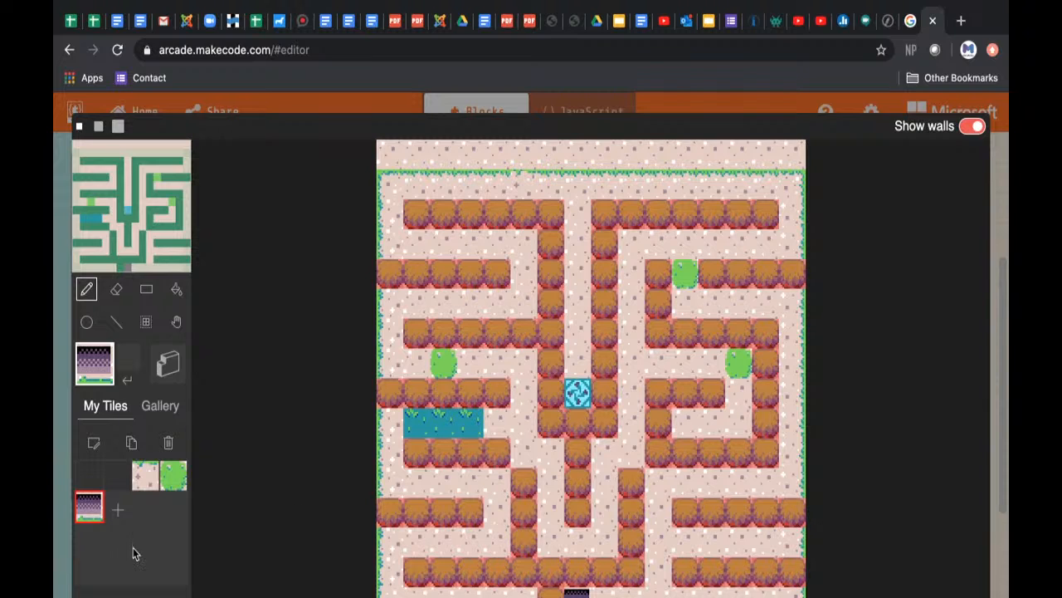
{"action": "left_click", "coordinate": [161, 405]}
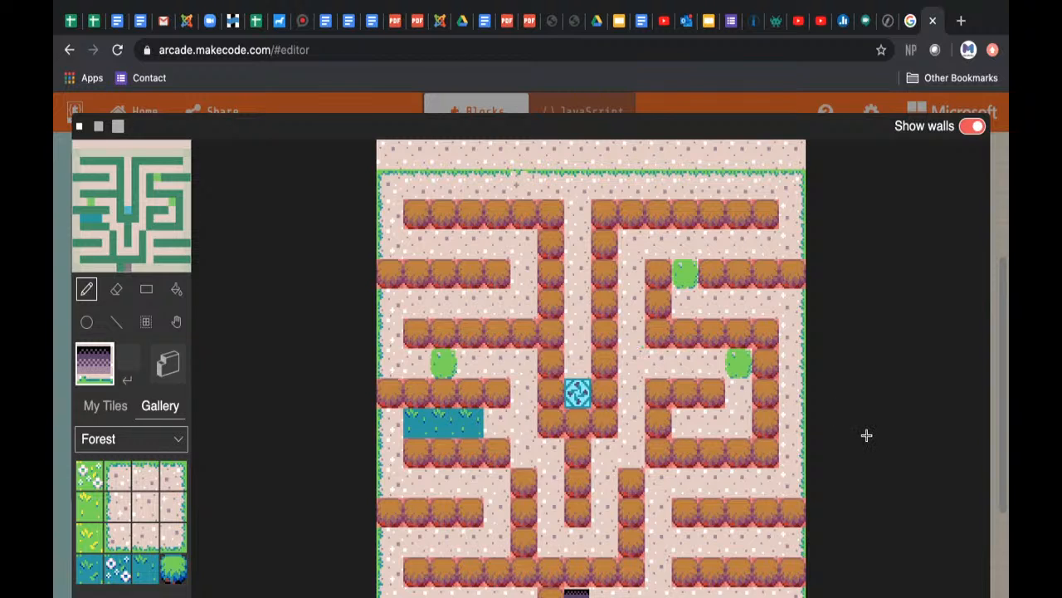
Step: Switch to the 8-Bit Boot Camp Padlet board and view the comment field under Design Team Livestream Questions
{"action": "left_click", "coordinate": [776, 20]}
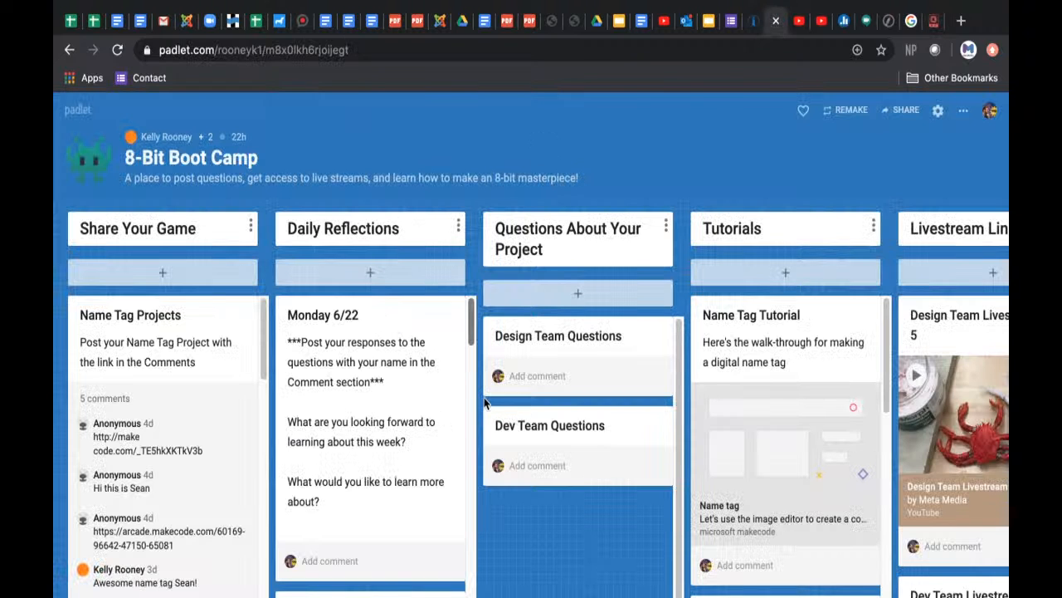
{"action": "scroll", "coordinate": [759, 426], "scroll_direction": "right", "scroll_amount": 5}
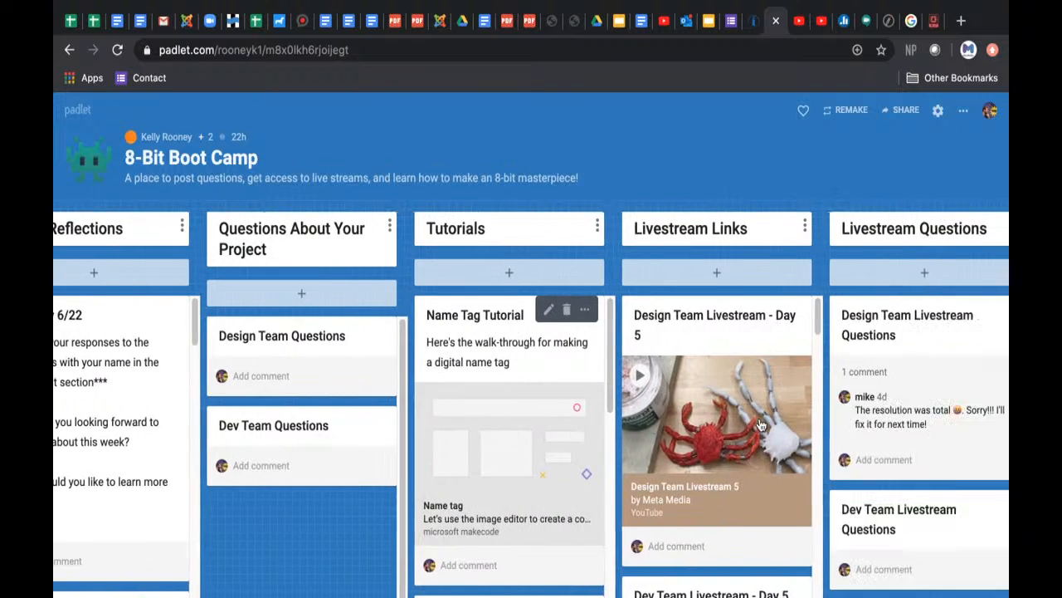
{"action": "scroll", "coordinate": [761, 425], "scroll_direction": "right", "scroll_amount": 2}
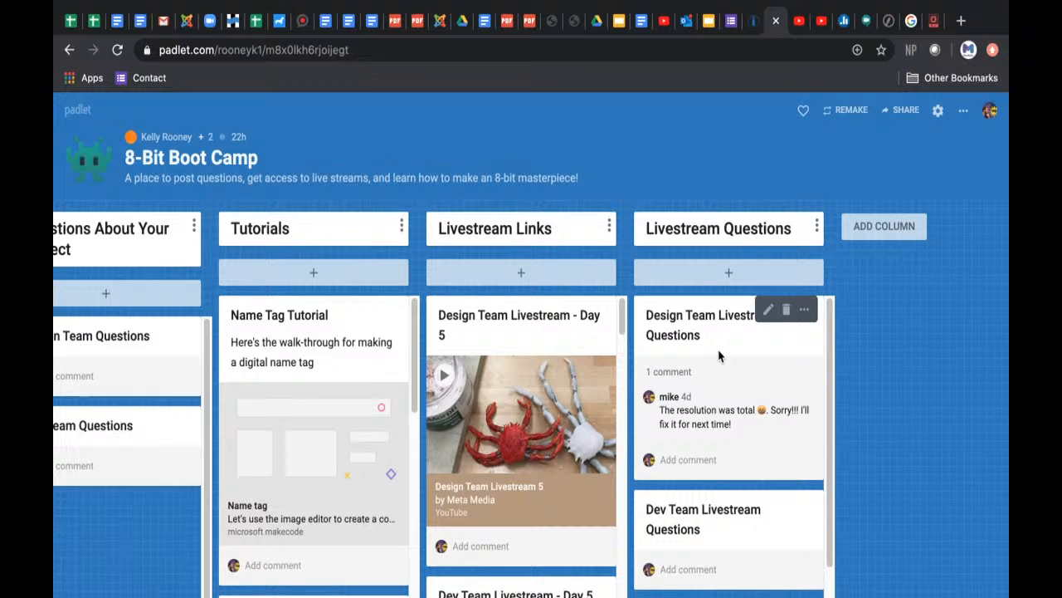
{"action": "left_click", "coordinate": [694, 462]}
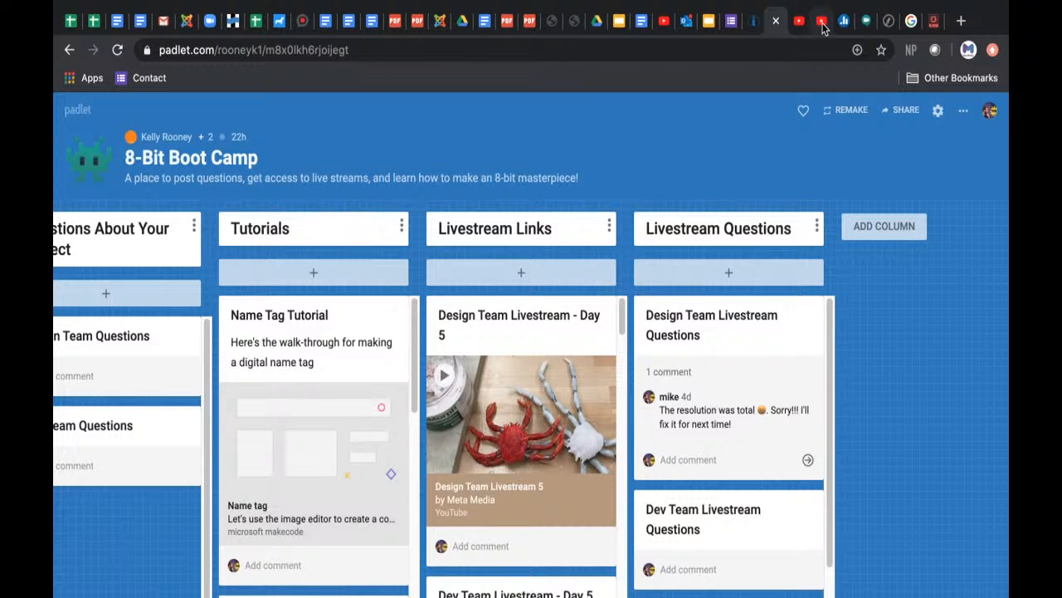
Step: Switch to YouTube Studio and end the Design Team Livestream 5 stream
{"action": "left_click", "coordinate": [822, 23]}
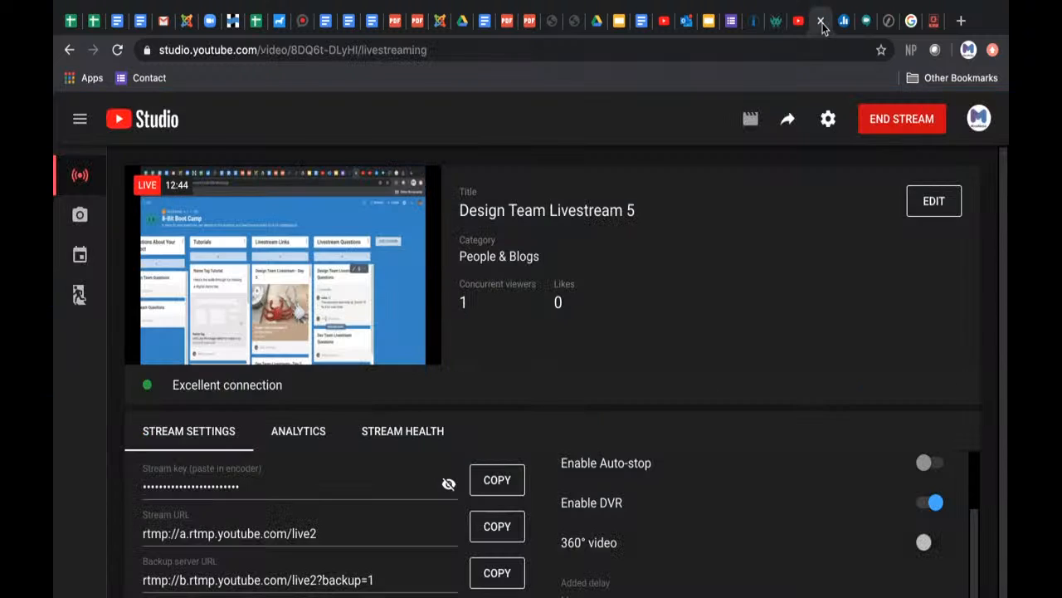
{"action": "left_click", "coordinate": [934, 24]}
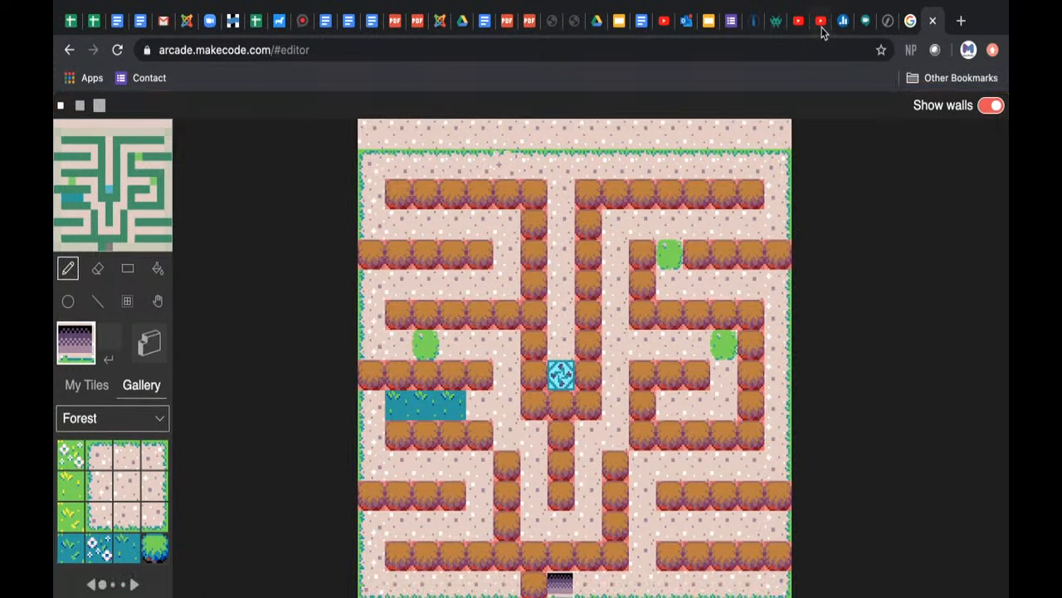
{"action": "left_click", "coordinate": [821, 25]}
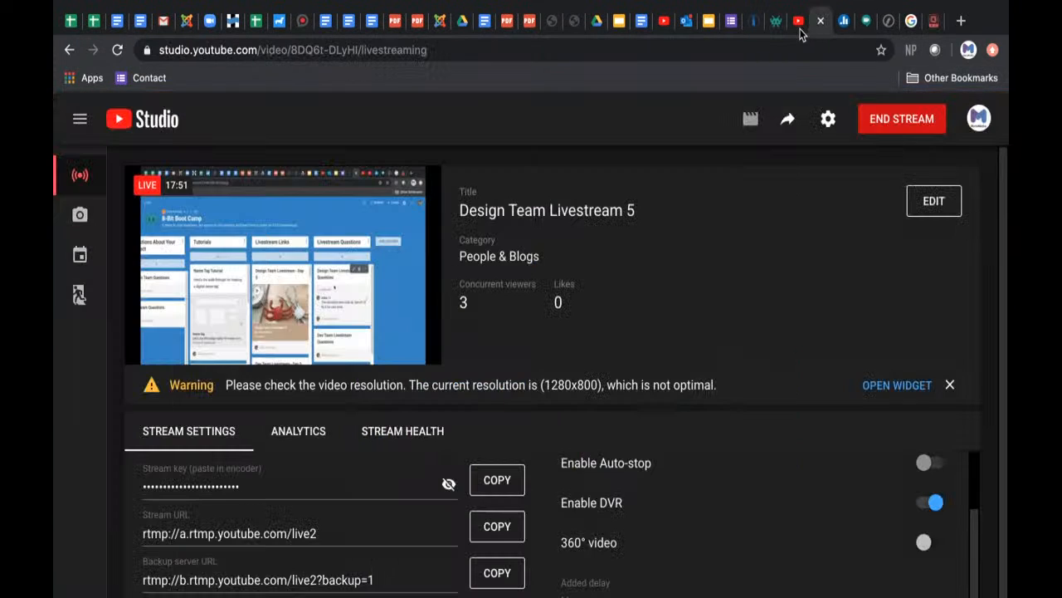
{"action": "left_click", "coordinate": [897, 126]}
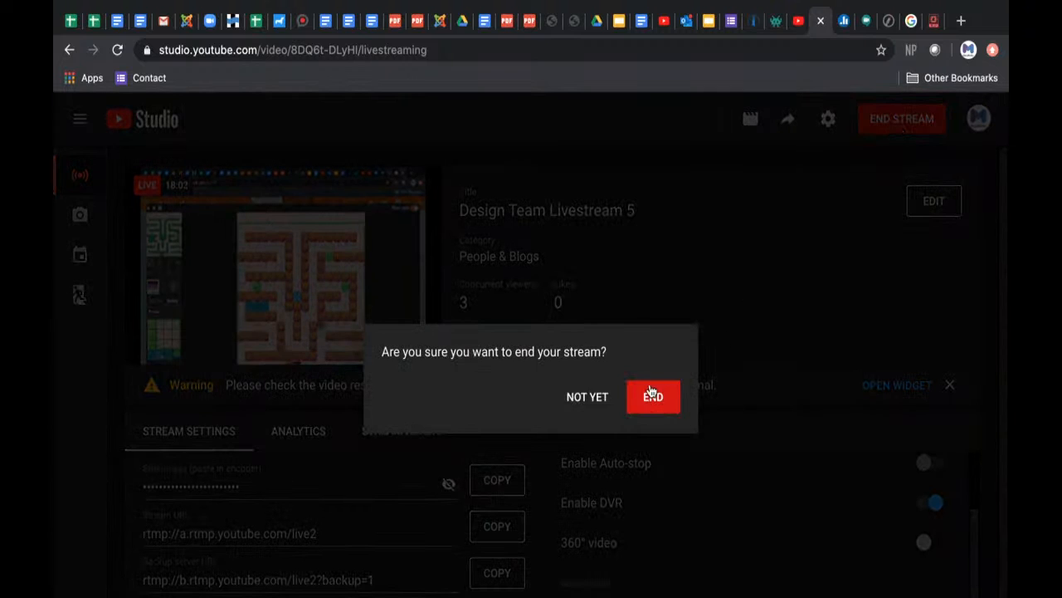
{"action": "left_click", "coordinate": [653, 395]}
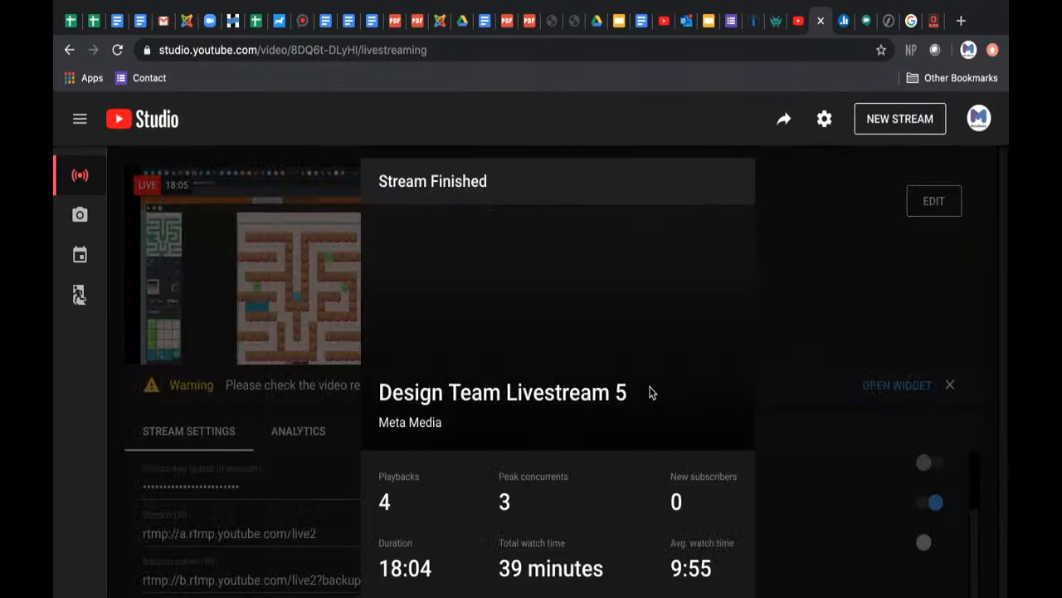